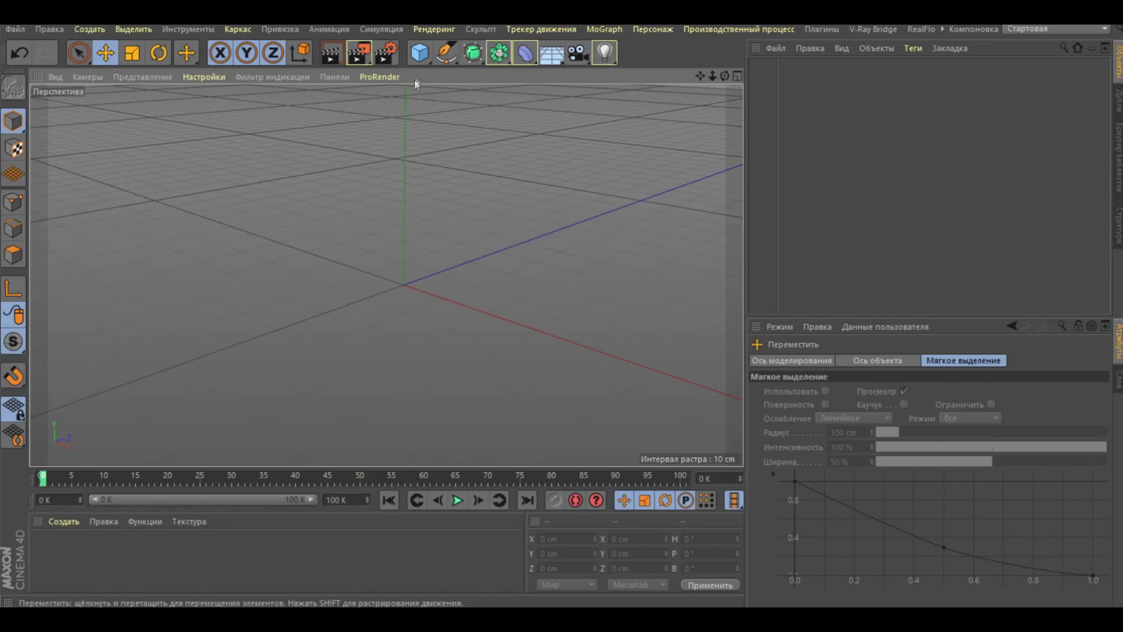
# Step: Add a Sphere primitive with an 18 cm radius and 41 segments
pyautogui.moveTo(420, 53); pyautogui.dragTo(878, 97)
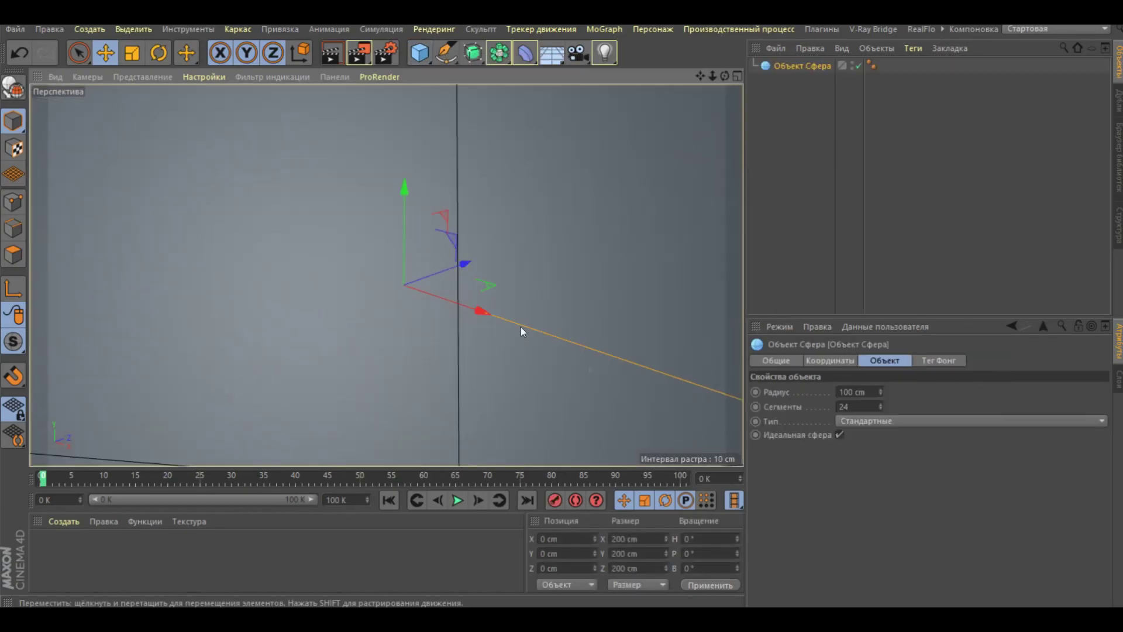
pyautogui.doubleClick(855, 392)
pyautogui.write('18')
pyautogui.press('Tab')
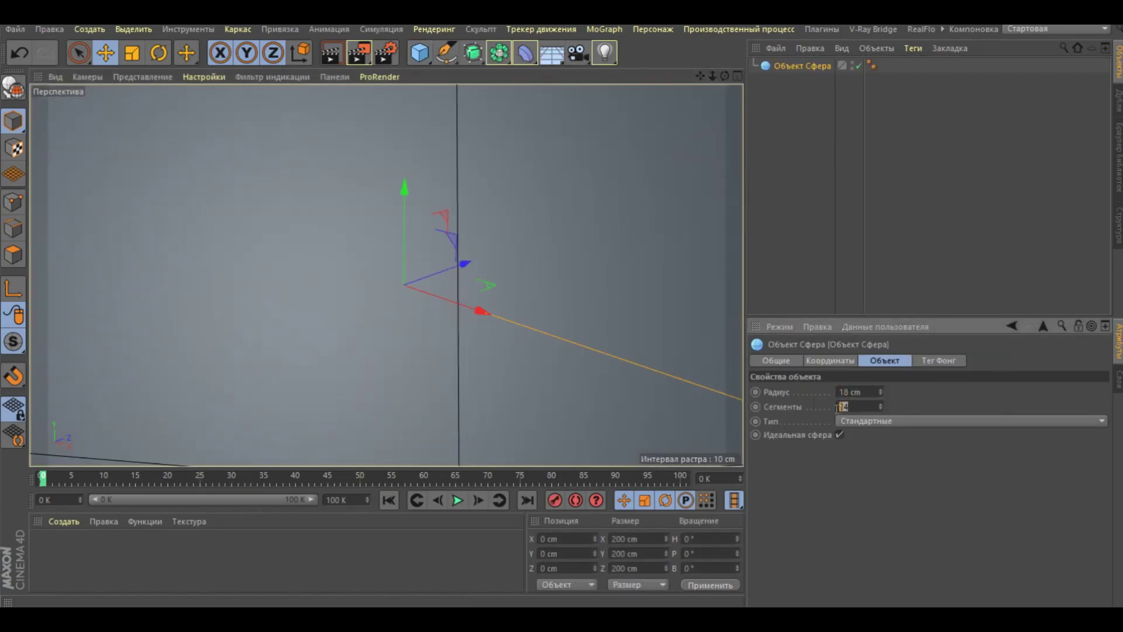
pyautogui.write('41')
pyautogui.press('Return')
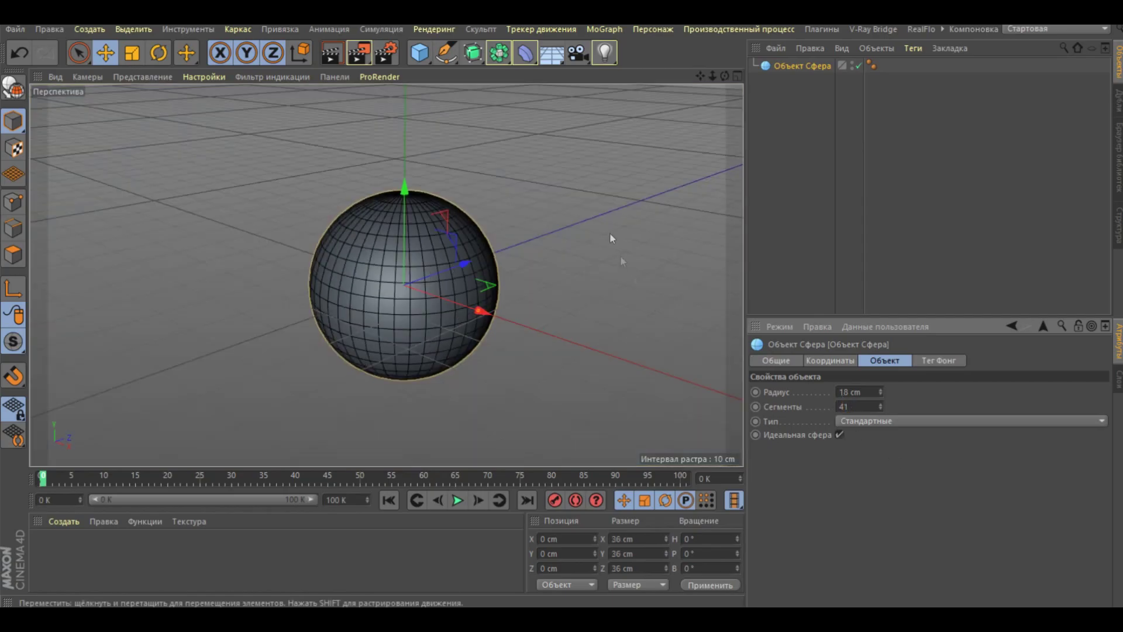
pyautogui.click(603, 30)
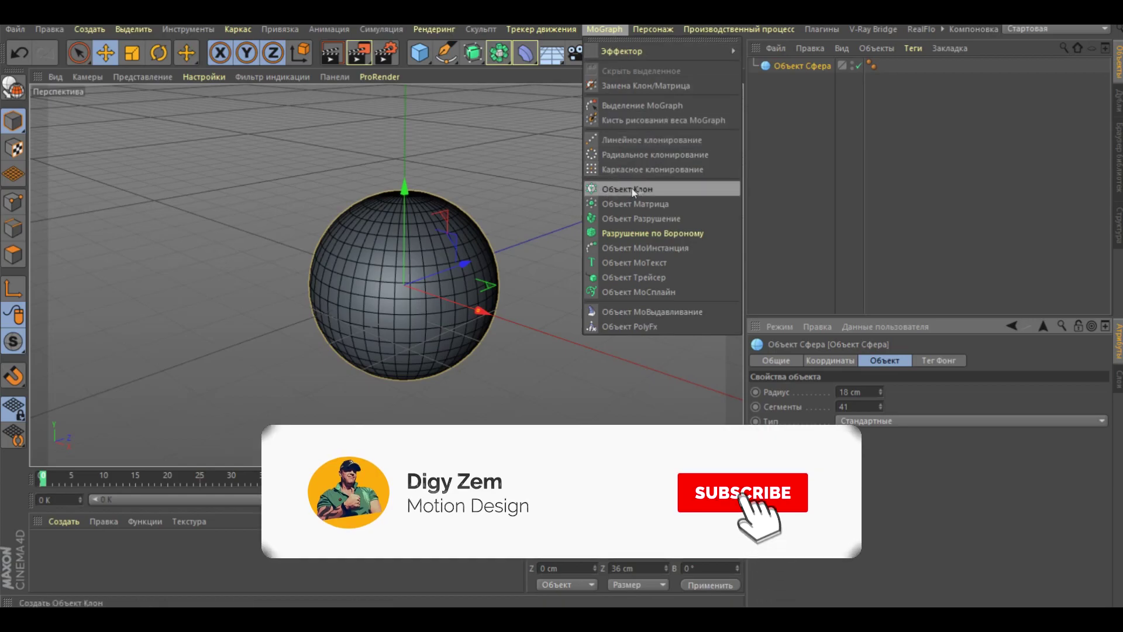
# Step: Nest the sphere under a Cloner set to Grid Array mode
pyautogui.press('Escape')
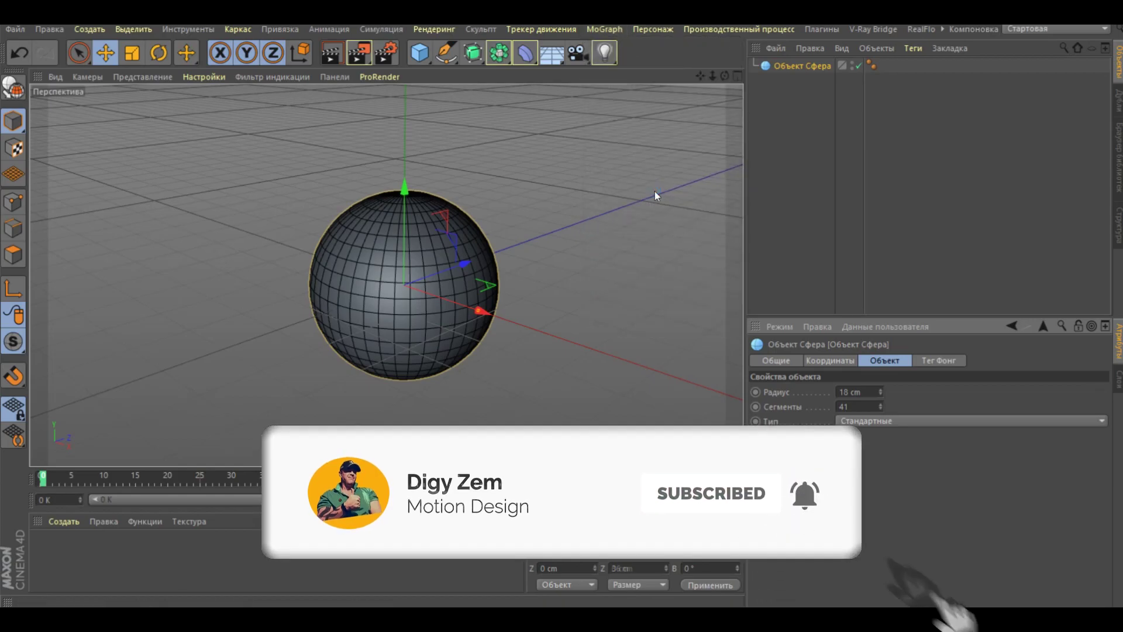
pyautogui.moveTo(785, 79); pyautogui.dragTo(792, 64)
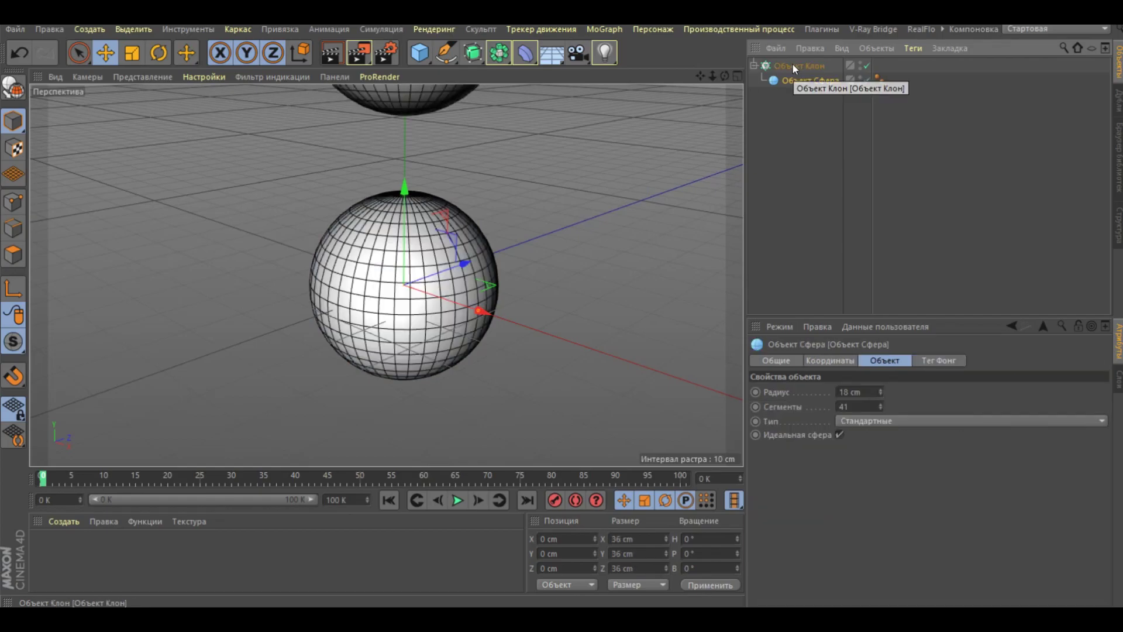
pyautogui.click(792, 64)
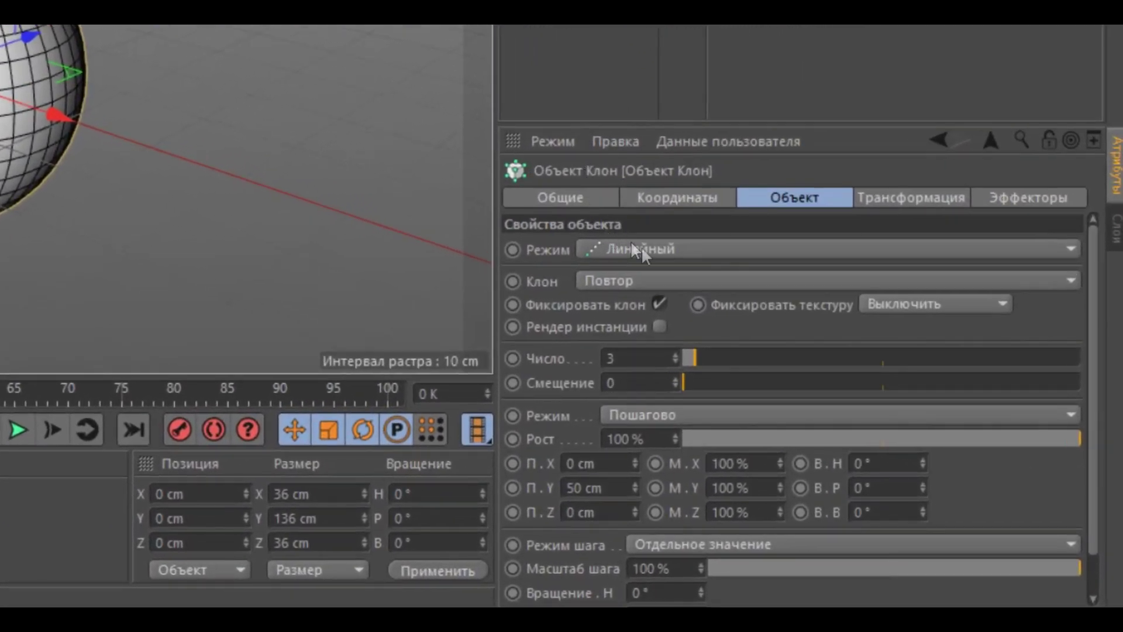
pyautogui.click(648, 248)
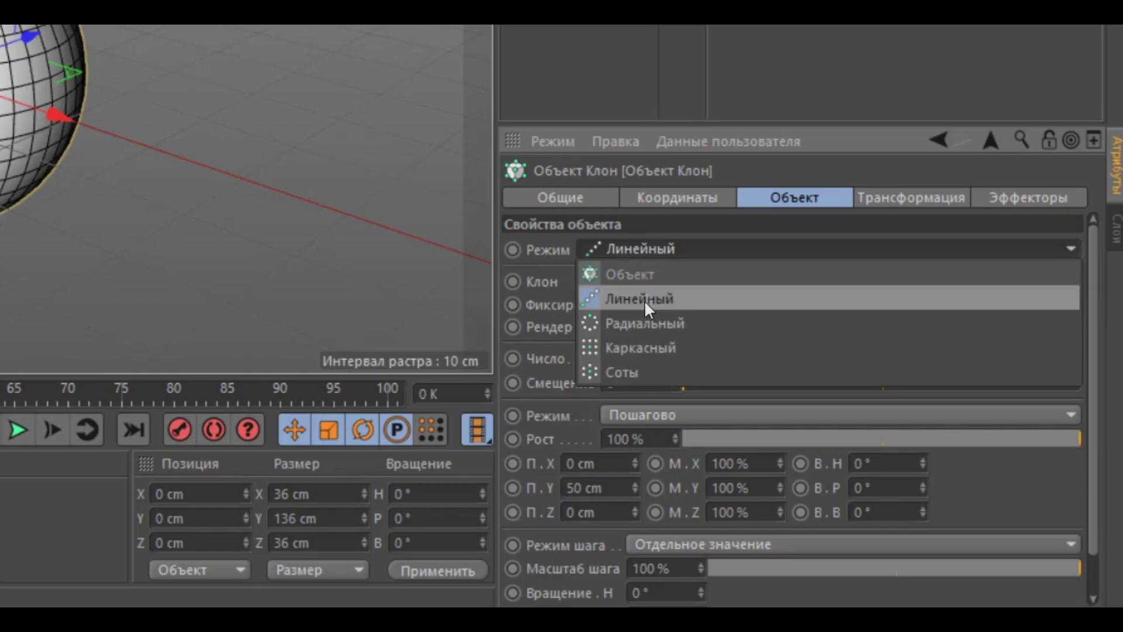
pyautogui.click(660, 347)
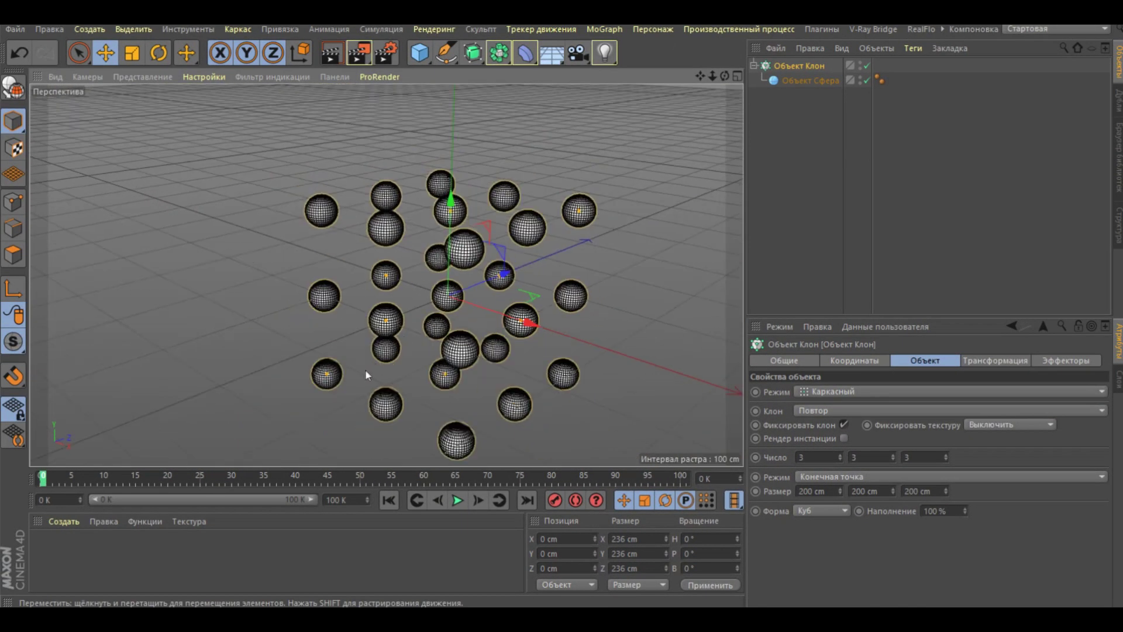
# Step: Shrink the cloner grid size to 69 × 70 × 67 cm
pyautogui.moveTo(840, 491)
pyautogui.mouseDown()
pyautogui.moveTo(896, 500)
pyautogui.moveTo(897, 526)
pyautogui.mouseUp()
pyautogui.moveTo(956, 495); pyautogui.dragTo(956, 527)
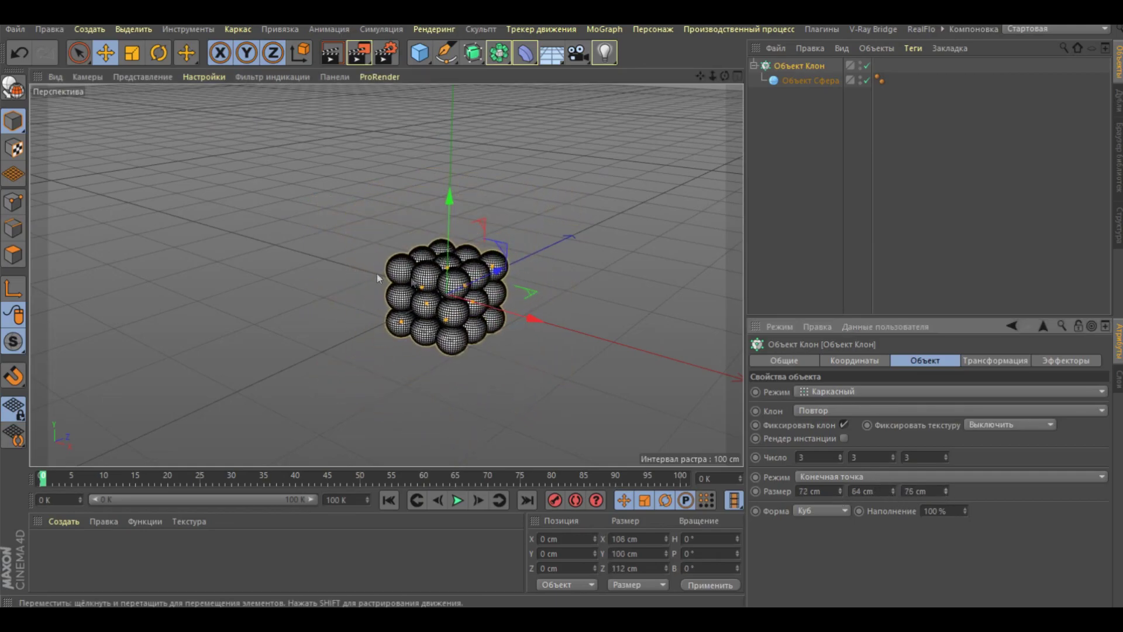
pyautogui.keyDown('alt'); pyautogui.moveTo(377, 278); pyautogui.dragTo(575, 308); pyautogui.keyUp('alt')
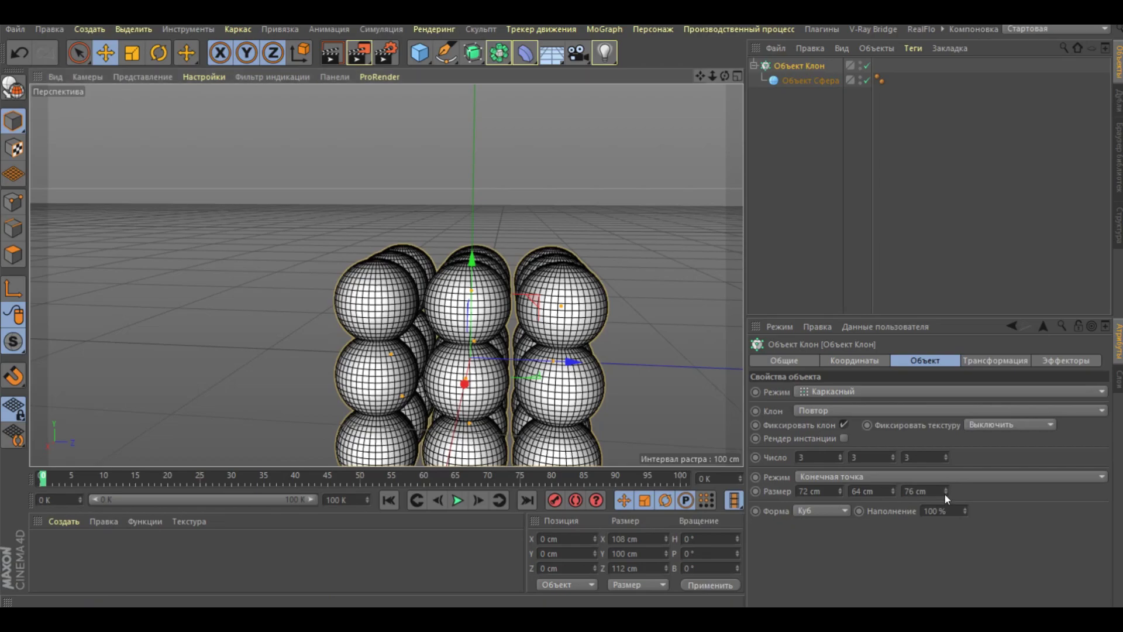
pyautogui.moveTo(946, 495); pyautogui.dragTo(946, 502)
pyautogui.moveTo(841, 494); pyautogui.dragTo(893, 488)
pyautogui.moveTo(339, 397)
pyautogui.keyDown('alt'); pyautogui.mouseDown()
pyautogui.moveTo(525, 385)
pyautogui.moveTo(512, 225)
pyautogui.mouseUp(); pyautogui.keyUp('alt')
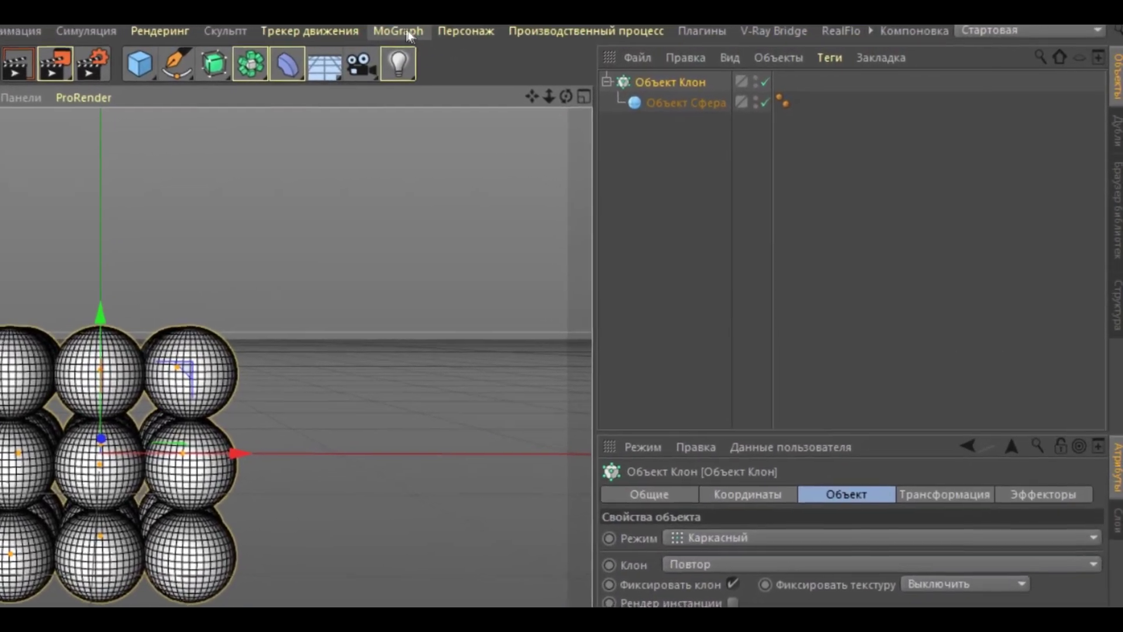
pyautogui.click(465, 30)
pyautogui.moveTo(413, 62)
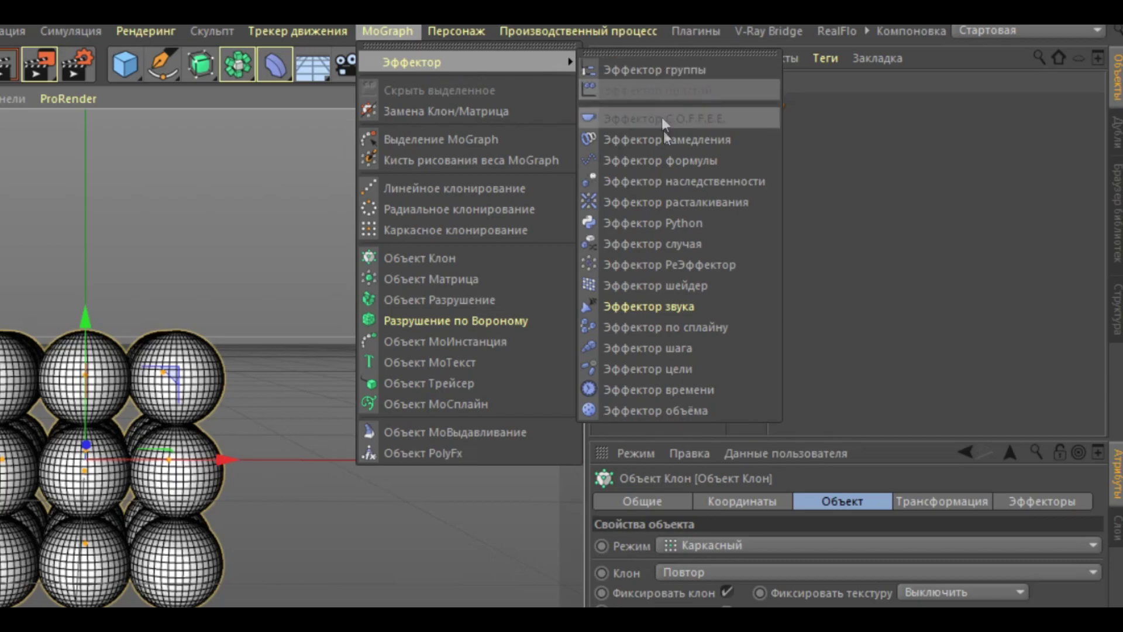
# Step: Add a Random effector with uniform scale and reduced position offsets
pyautogui.click(665, 243)
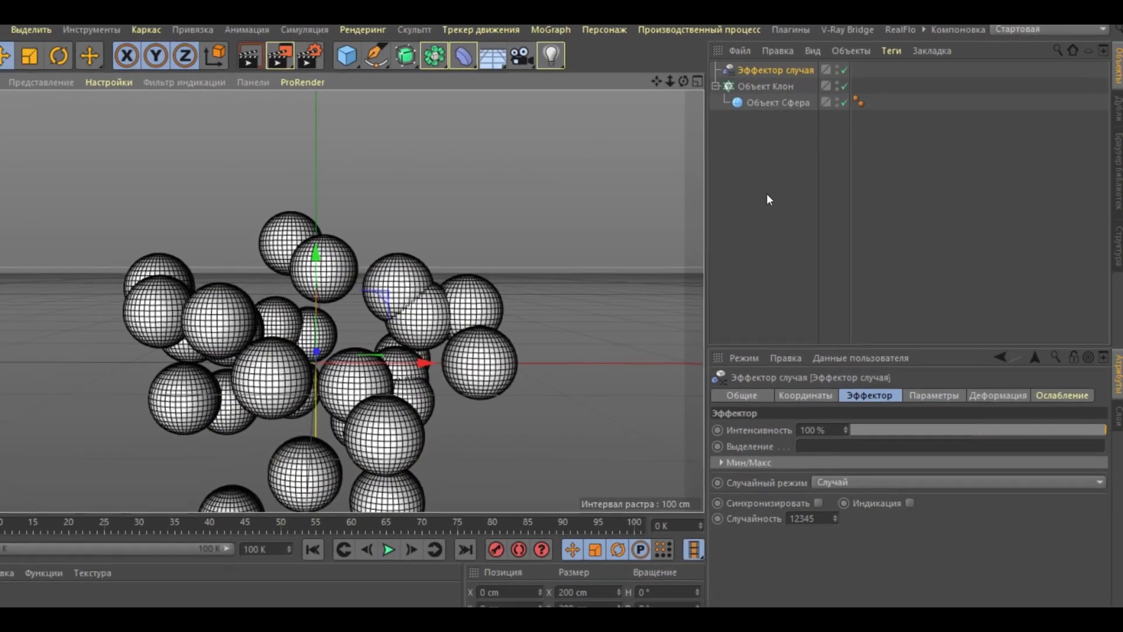
pyautogui.click(942, 360)
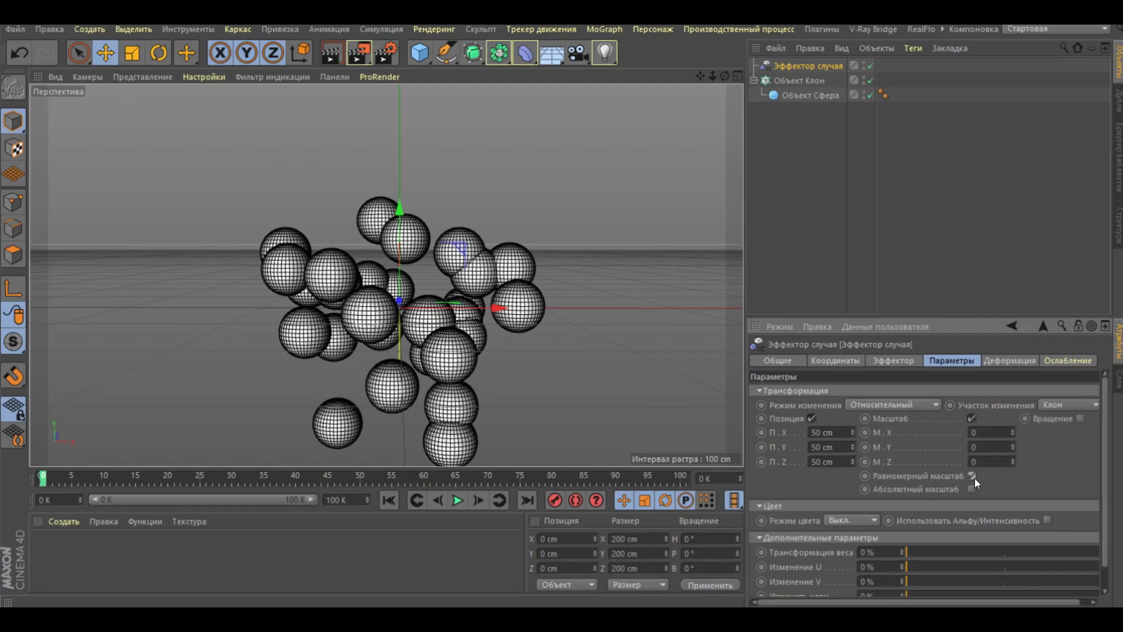
pyautogui.click(972, 476)
pyautogui.moveTo(1012, 432)
pyautogui.mouseDown()
pyautogui.moveTo(1012, 403)
pyautogui.moveTo(1013, 426)
pyautogui.mouseUp()
pyautogui.moveTo(850, 434); pyautogui.dragTo(852, 464)
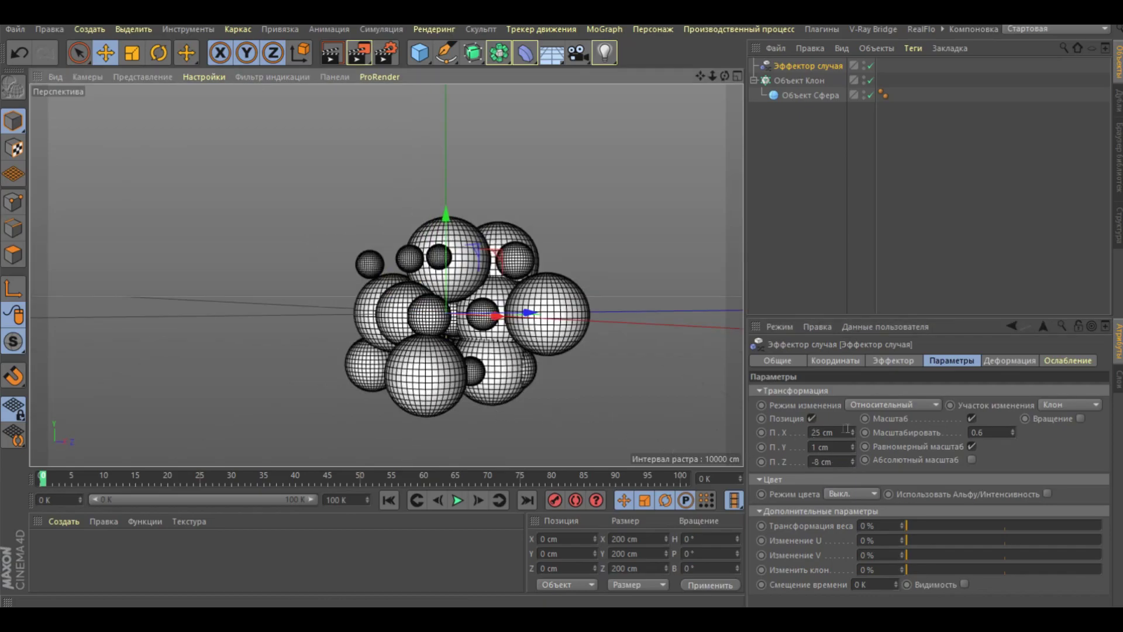
pyautogui.moveTo(851, 437)
pyautogui.mouseDown()
pyautogui.moveTo(852, 456)
pyautogui.moveTo(852, 444)
pyautogui.mouseUp()
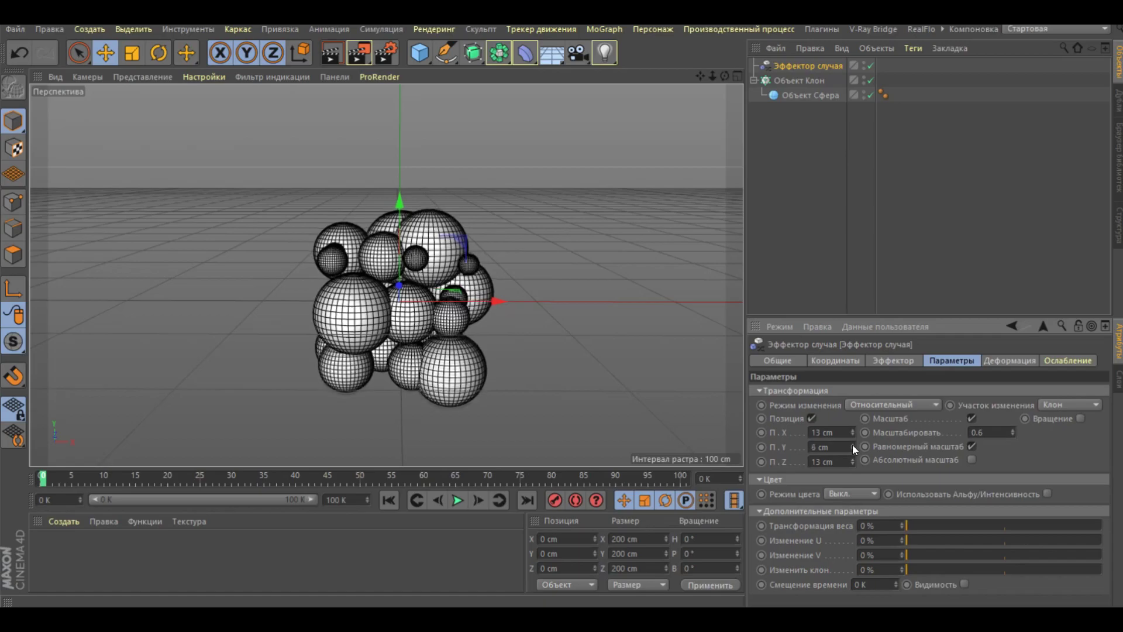
# Step: Fine-tune the random scale to 0.41 and offsets to Y 10 cm, Z 13 cm
pyautogui.keyDown('alt'); pyautogui.moveTo(504, 406); pyautogui.dragTo(579, 417); pyautogui.keyUp('alt')
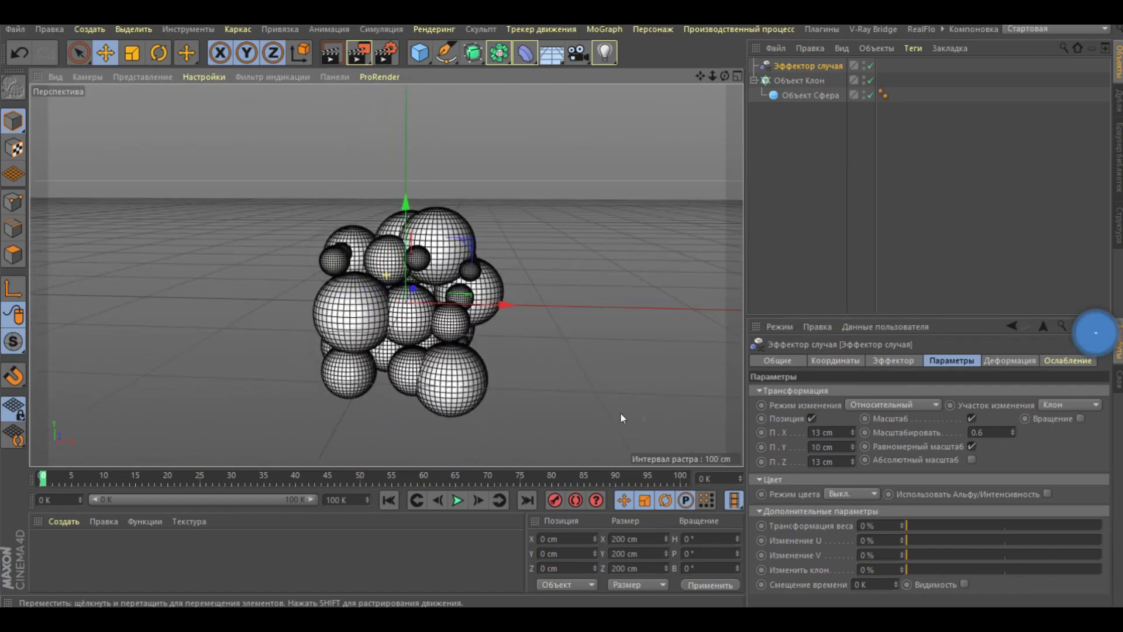
pyautogui.moveTo(1013, 433); pyautogui.dragTo(1009, 435)
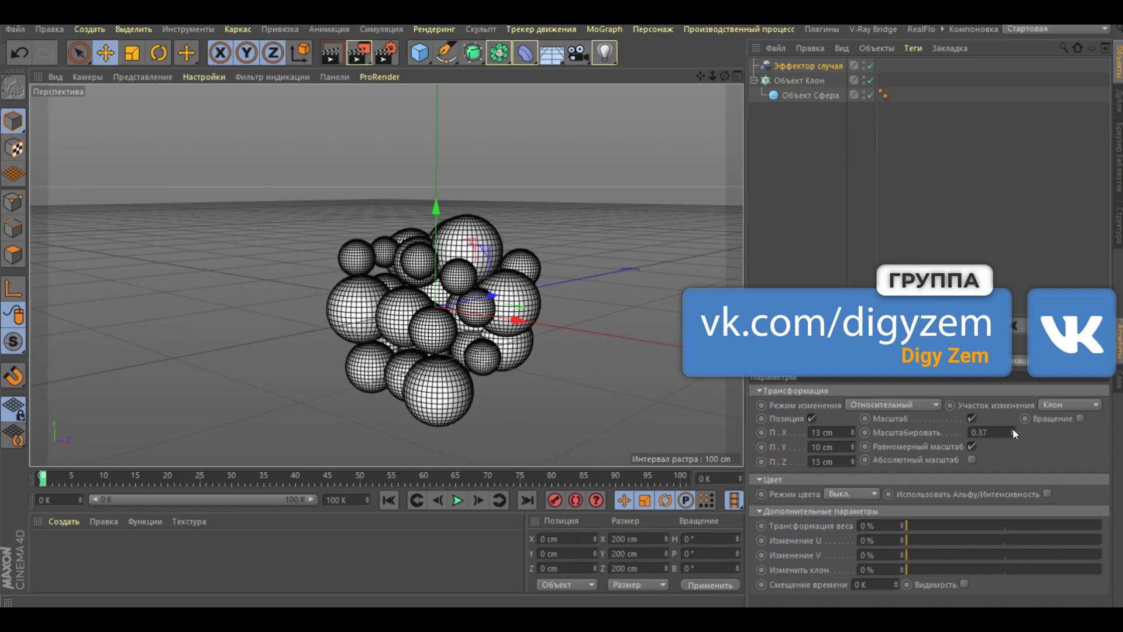
pyautogui.click(1013, 430)
pyautogui.click(852, 430)
pyautogui.moveTo(852, 433); pyautogui.dragTo(854, 427)
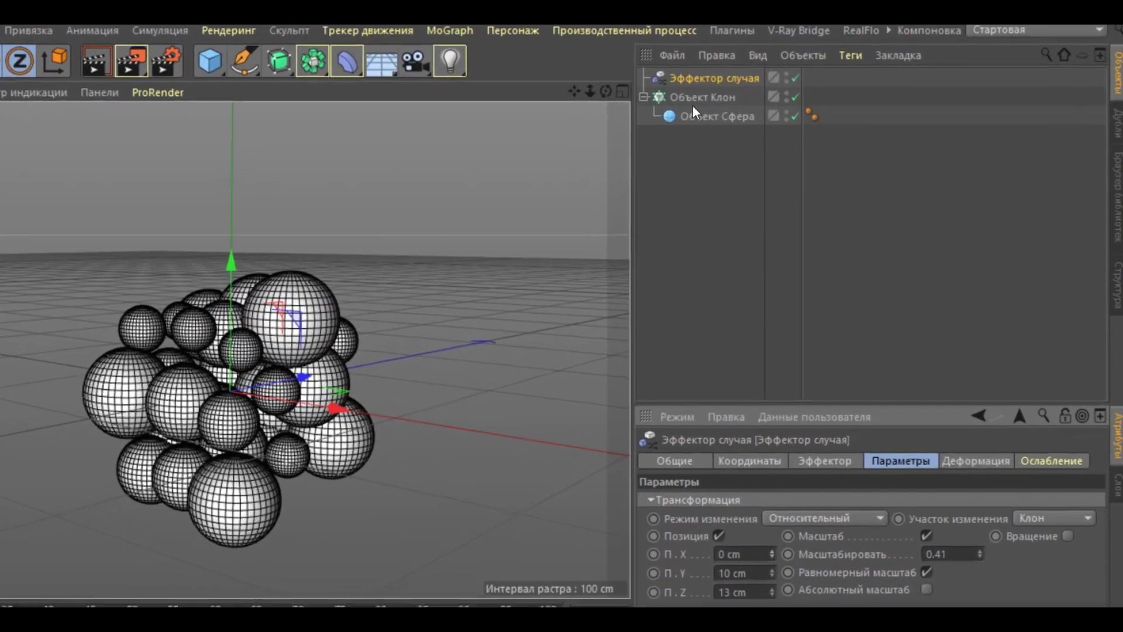
pyautogui.click(645, 109)
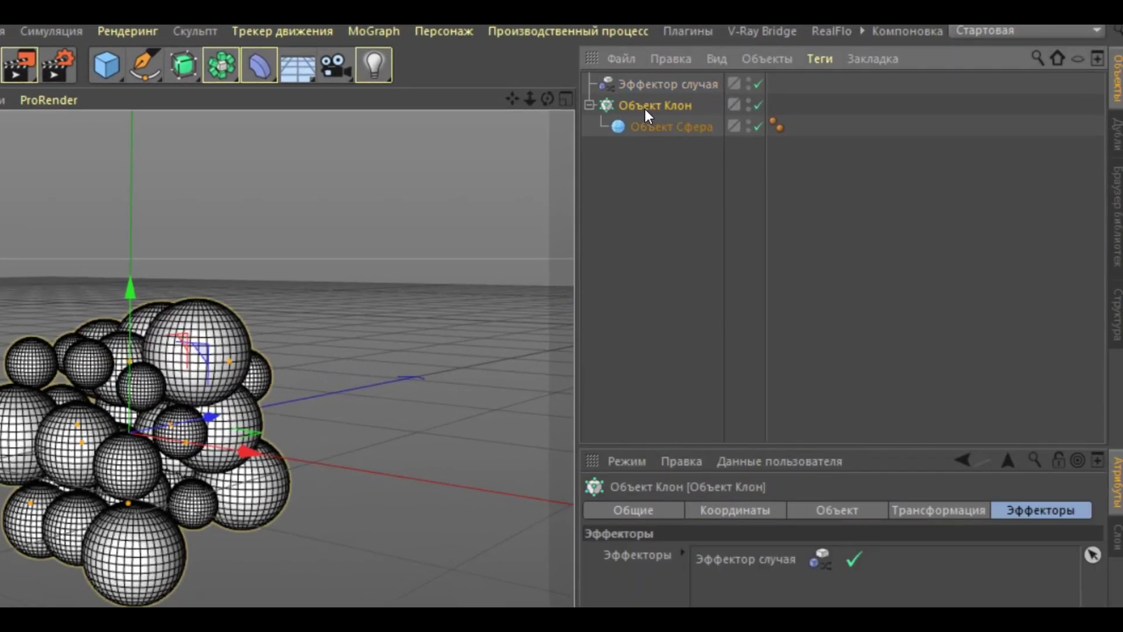
# Step: Tag the Cloner as a Rigid Body applied to children, with Individual Elements set to All
pyautogui.rightClick(645, 109)
pyautogui.moveTo(718, 341)
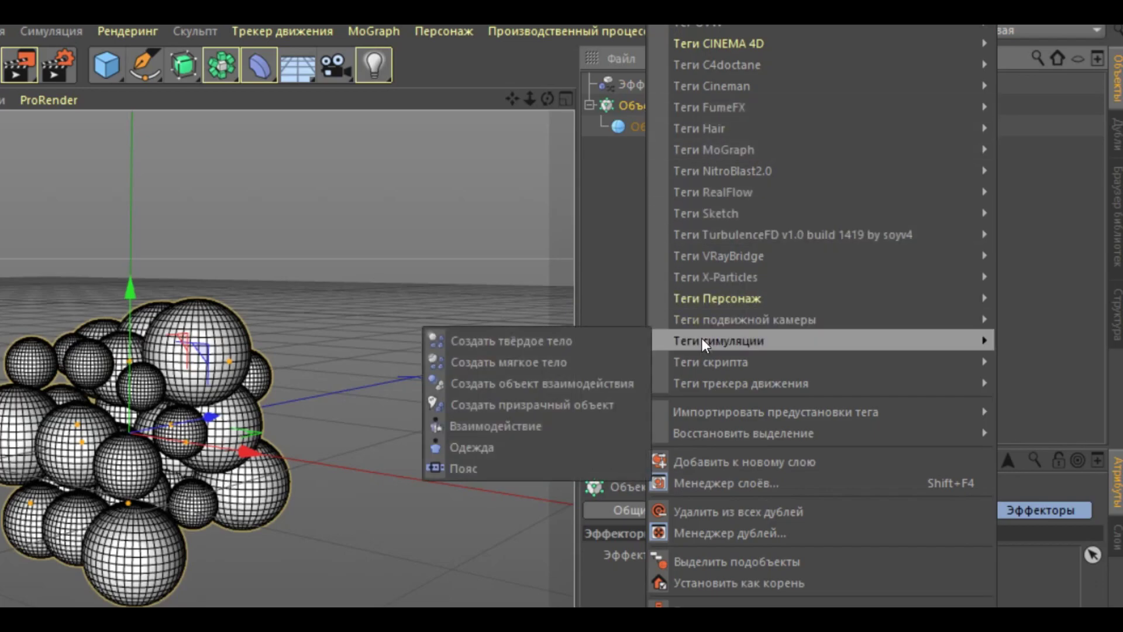
pyautogui.click(499, 339)
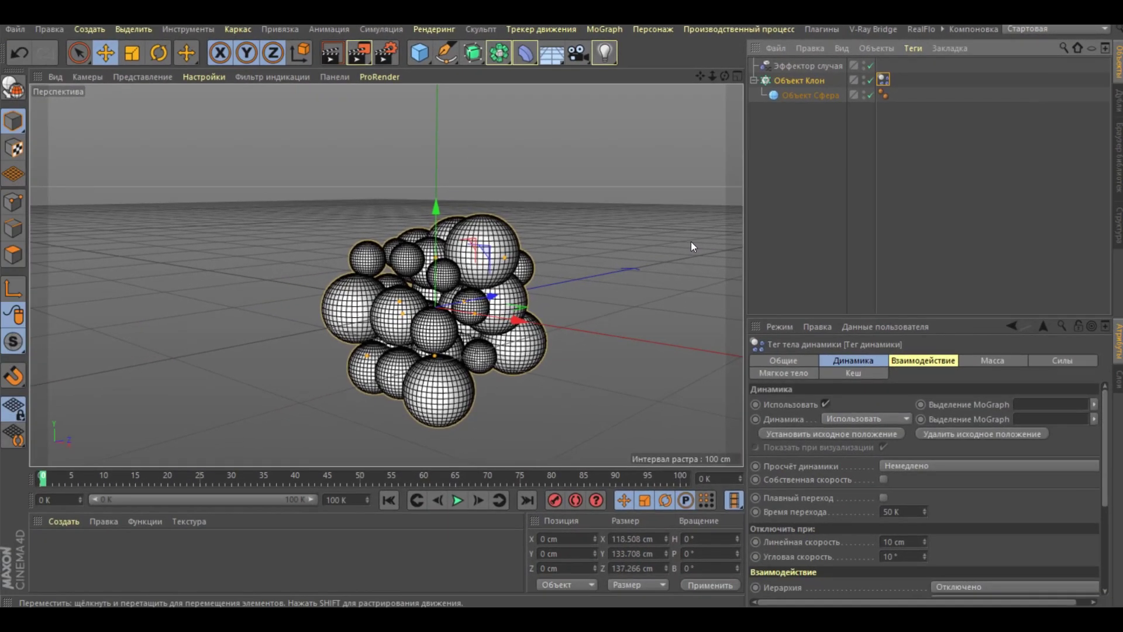
pyautogui.click(691, 241)
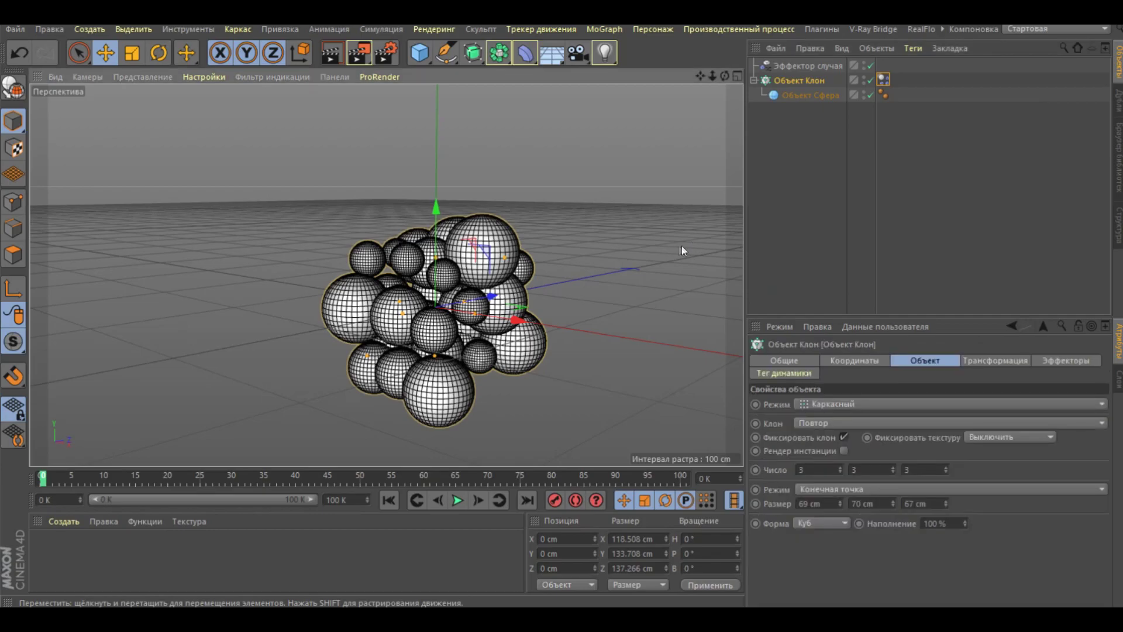
pyautogui.click(883, 79)
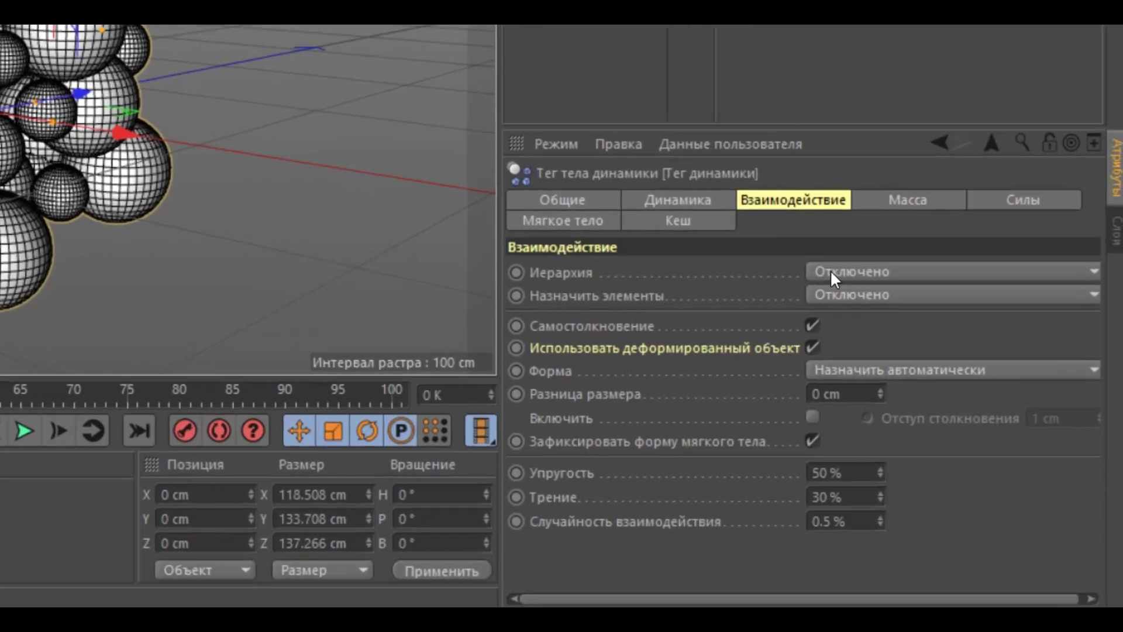
pyautogui.click(875, 324)
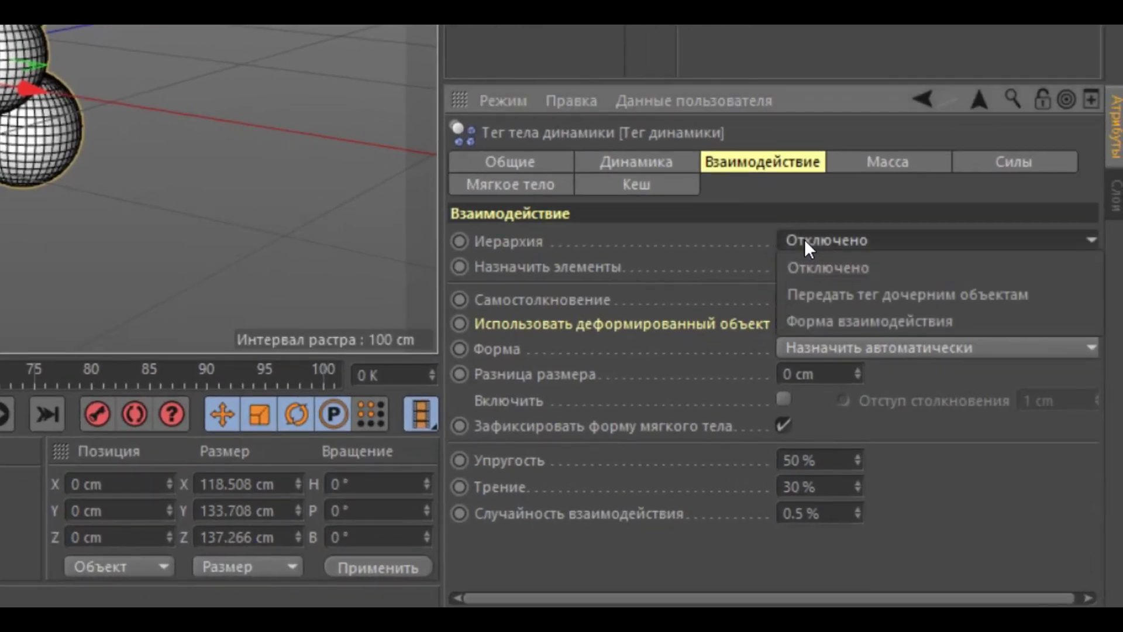
pyautogui.click(862, 289)
pyautogui.click(837, 265)
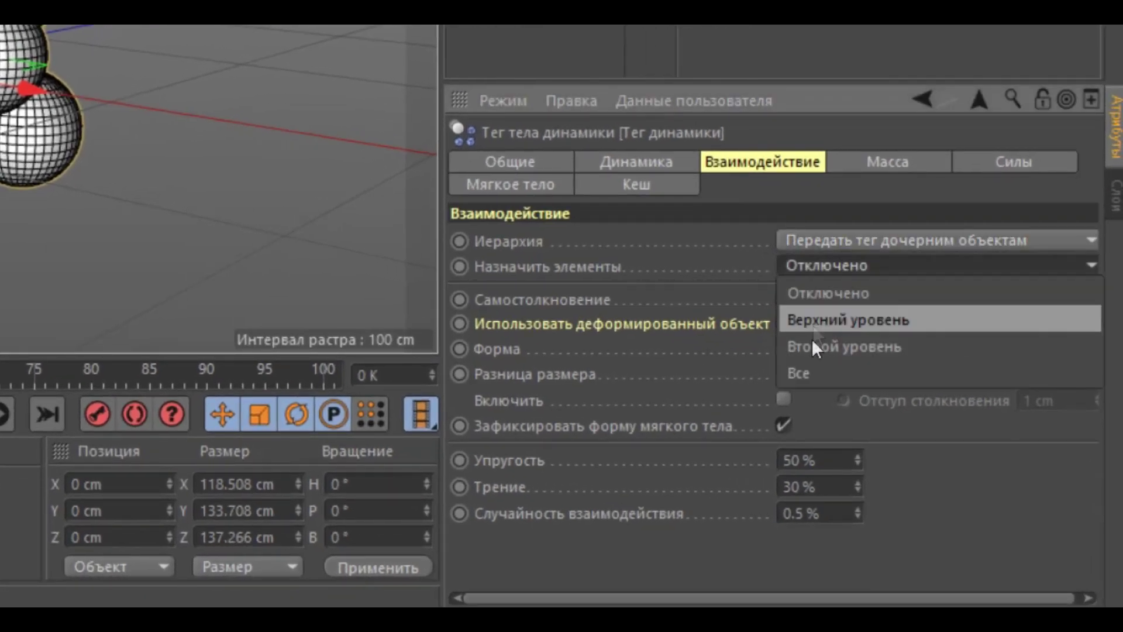
pyautogui.click(842, 376)
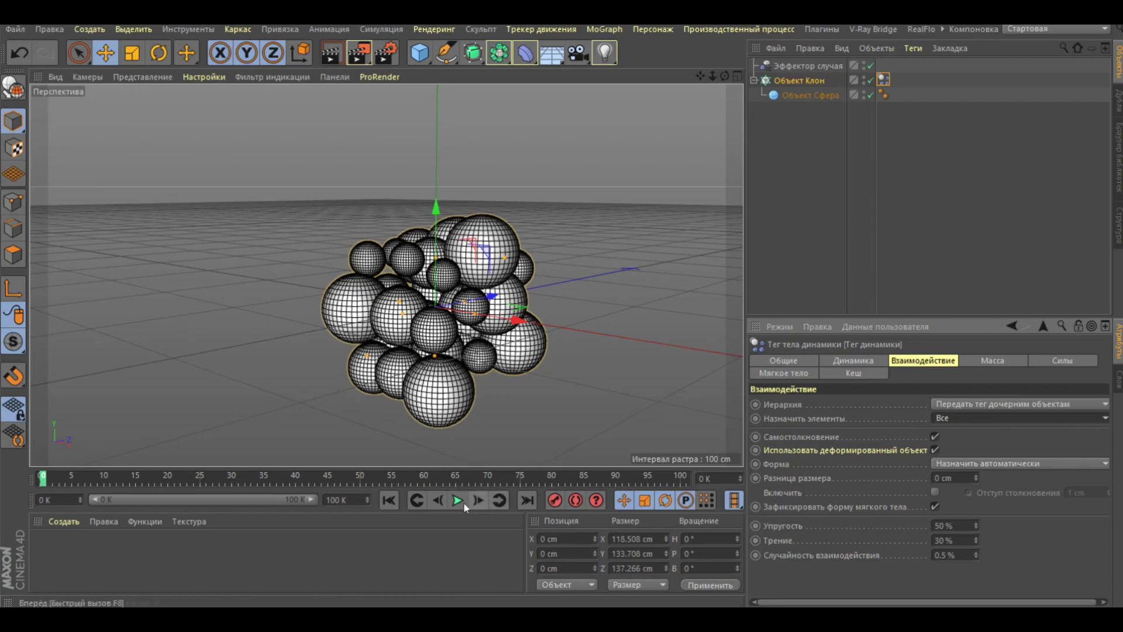
# Step: Play and rewind the falling sphere-cluster simulation
pyautogui.click(457, 501)
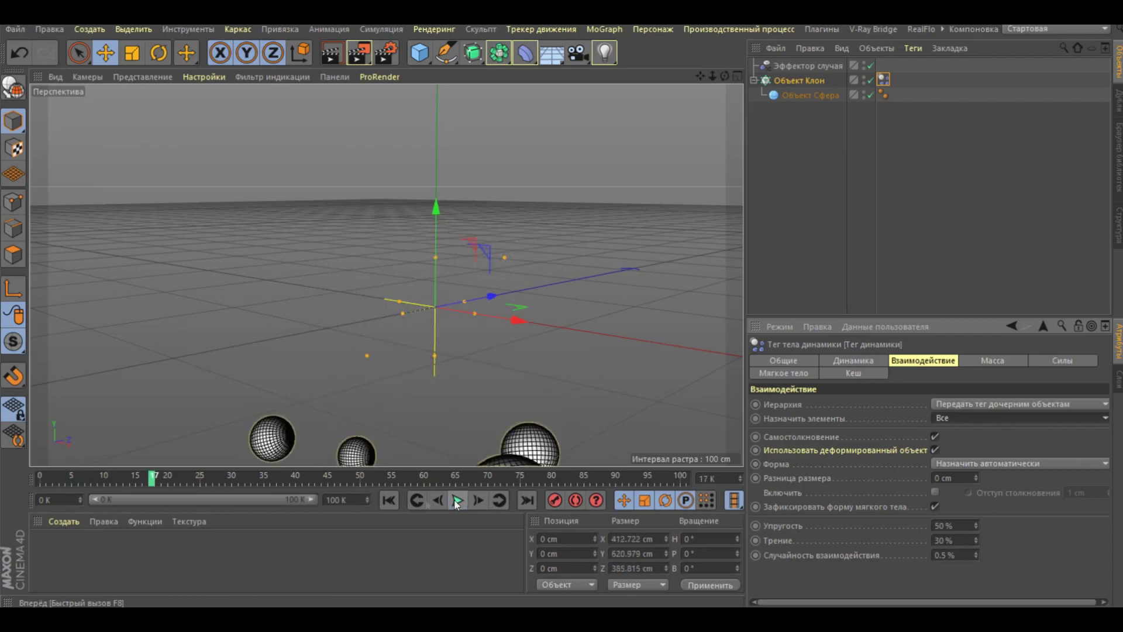
pyautogui.click(388, 501)
pyautogui.click(457, 500)
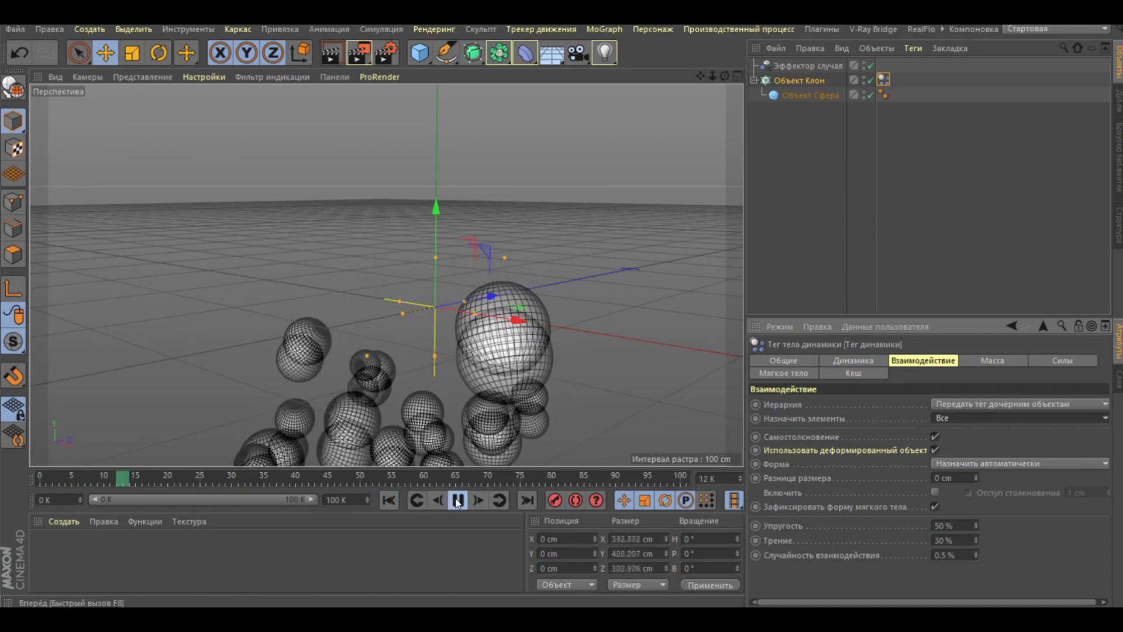
pyautogui.click(389, 501)
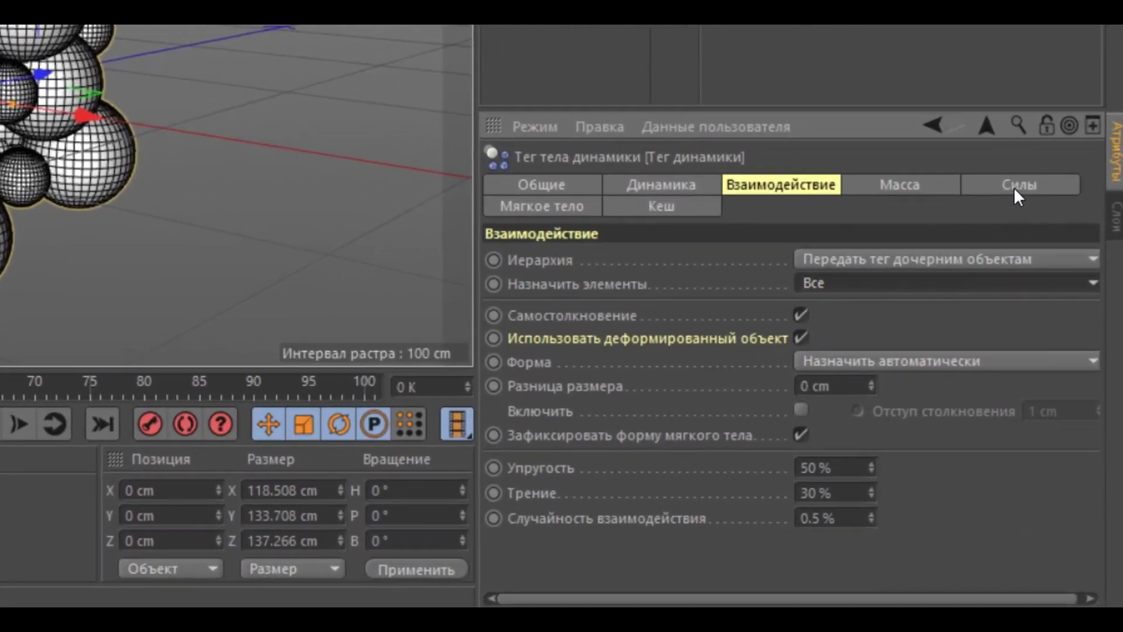
# Step: Show the dynamics tag's Force settings and replay the simulation back to frame 0
pyautogui.click(1058, 361)
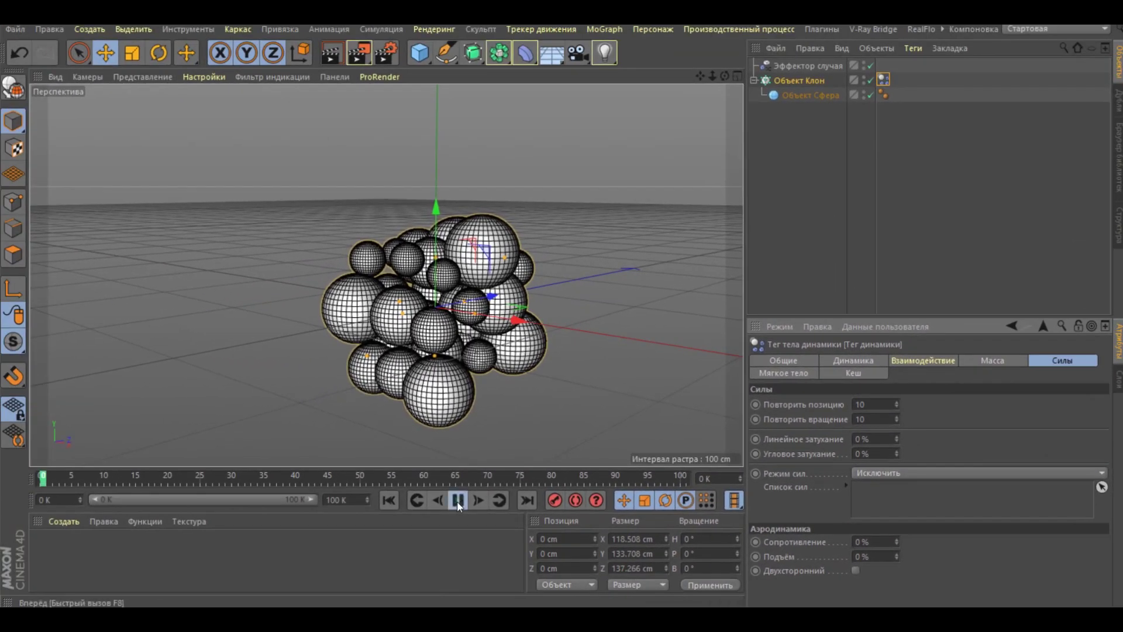
pyautogui.click(458, 501)
pyautogui.click(458, 501)
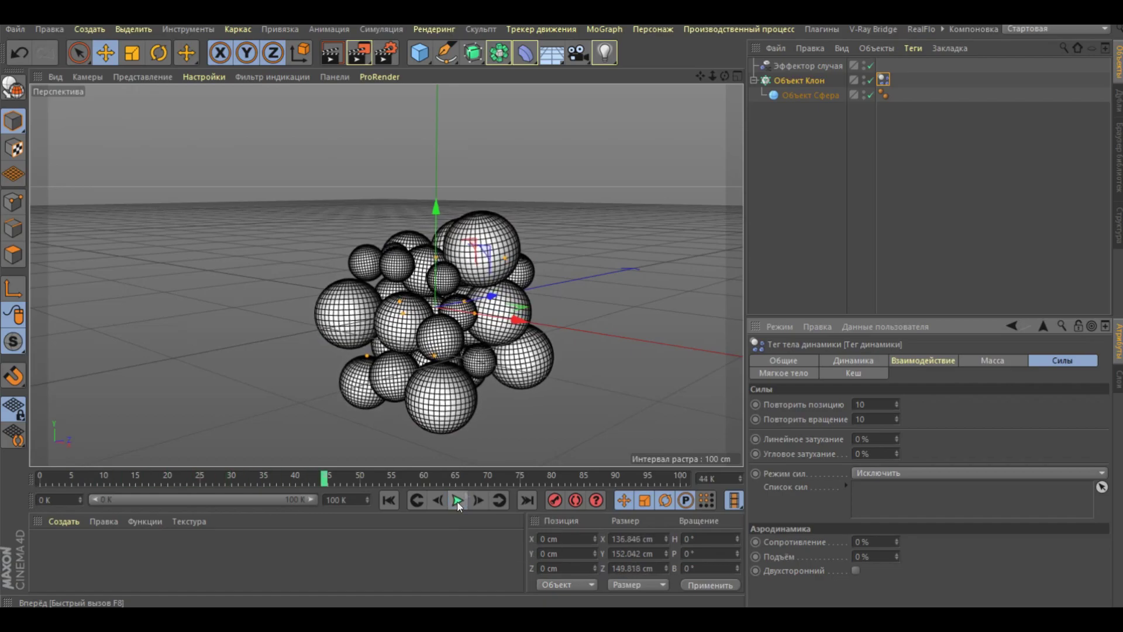
pyautogui.click(388, 501)
pyautogui.click(465, 502)
pyautogui.click(465, 502)
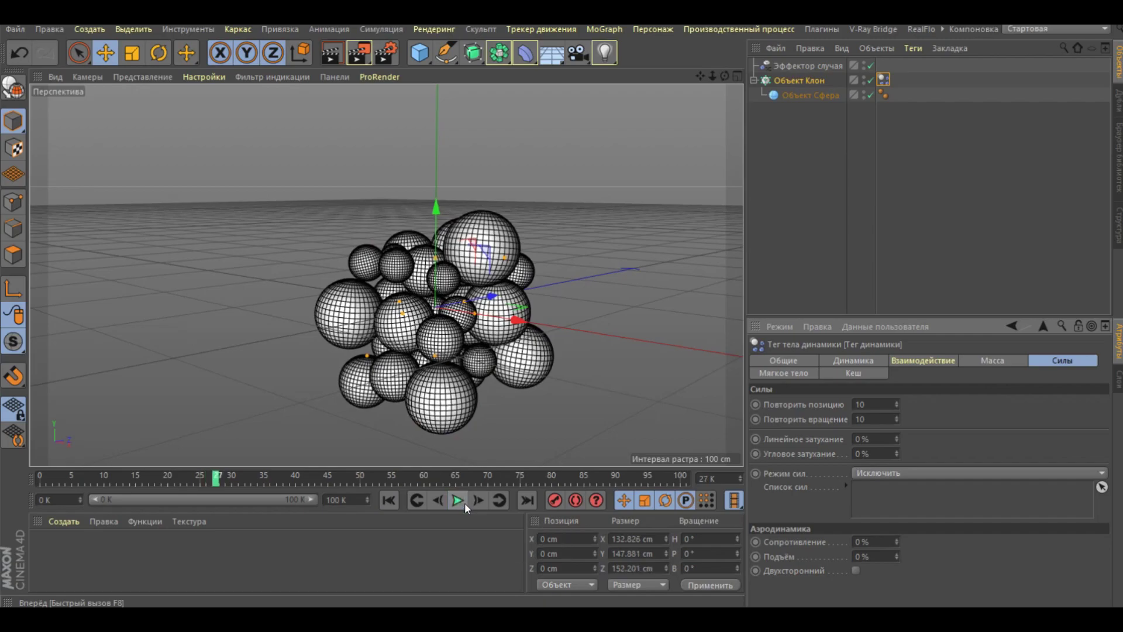
pyautogui.click(389, 500)
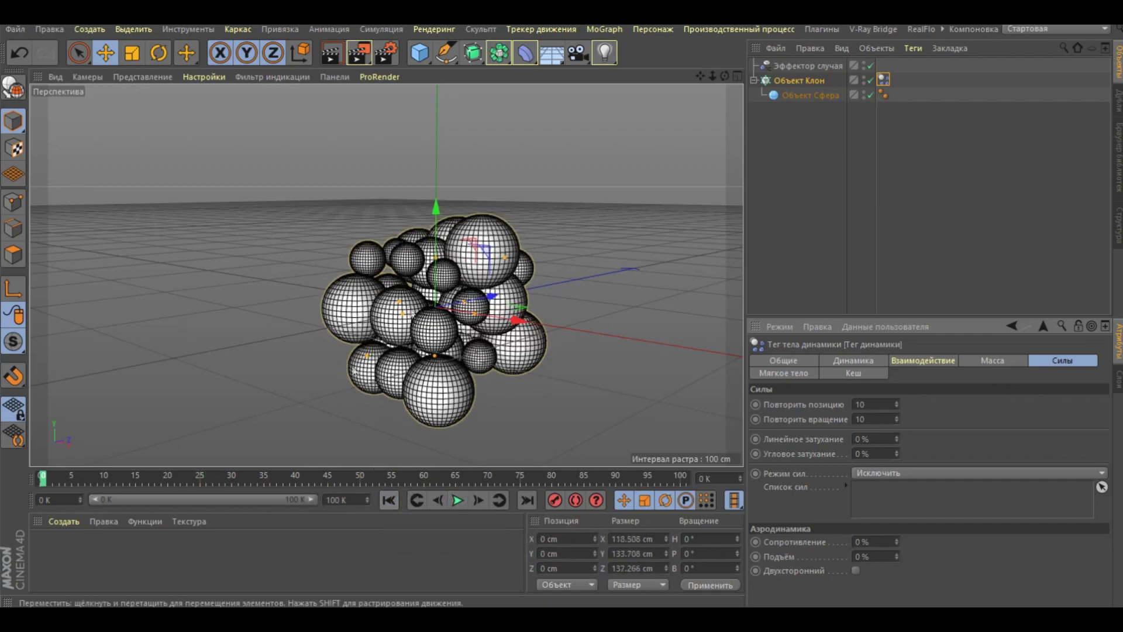
# Step: Set the cloned sphere's radius to 26 cm
pyautogui.click(809, 95)
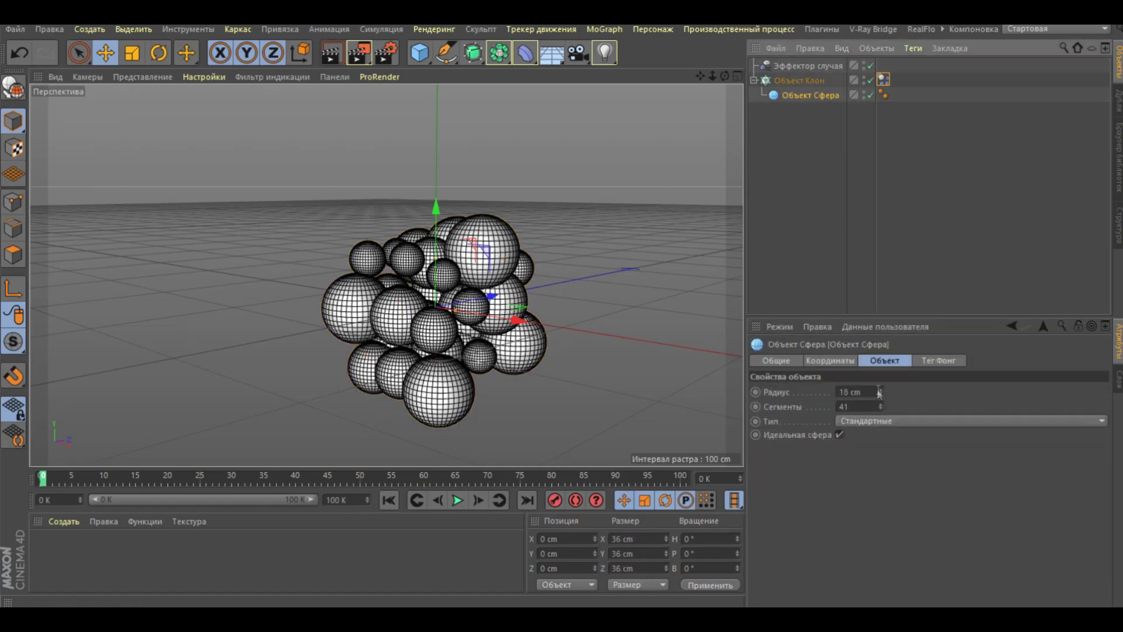
pyautogui.doubleClick(849, 392)
pyautogui.write('26')
pyautogui.press('Return')
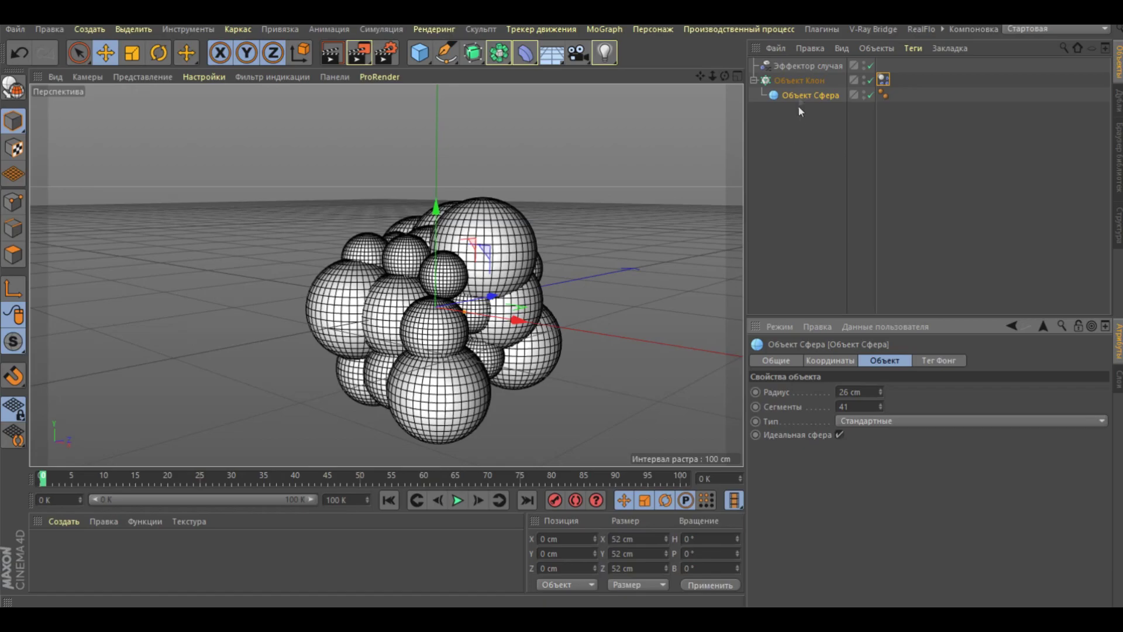
# Step: Change the Cloner grid size to 72 × -96 × 90 cm
pyautogui.click(804, 81)
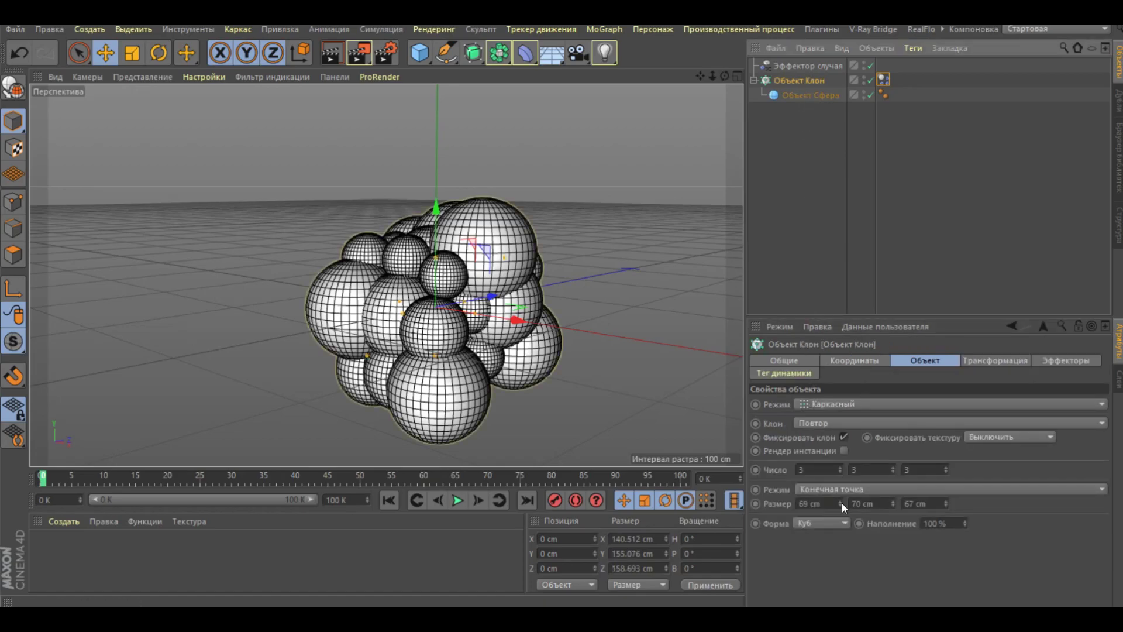
pyautogui.moveTo(840, 505); pyautogui.dragTo(946, 500)
pyautogui.keyDown('alt'); pyautogui.moveTo(658, 388); pyautogui.dragTo(686, 389); pyautogui.keyUp('alt')
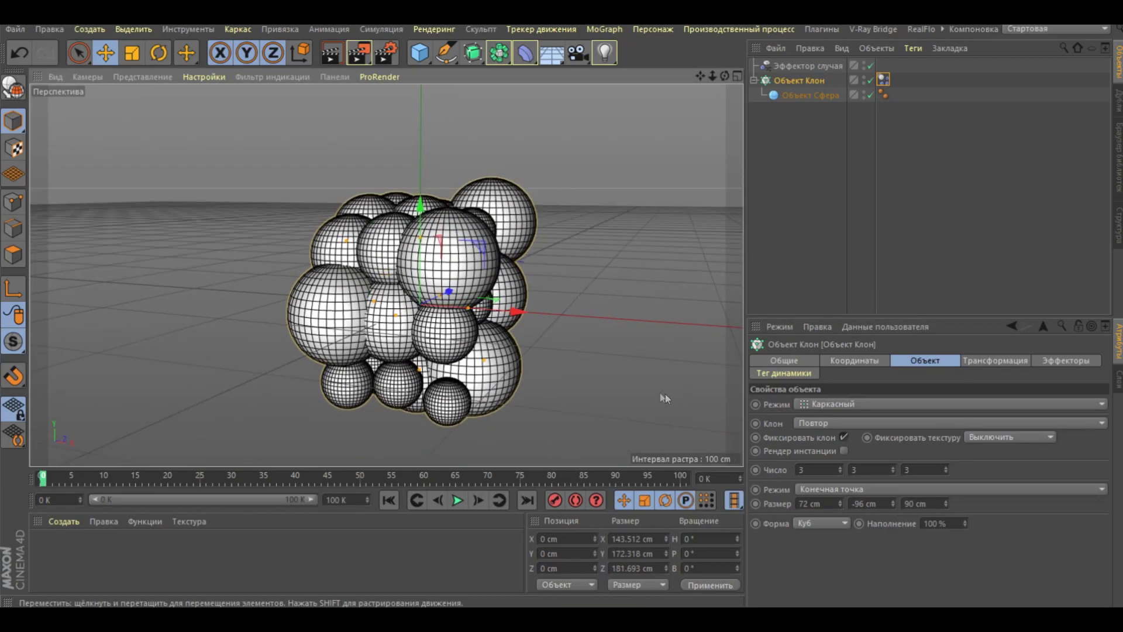
pyautogui.click(381, 29)
pyautogui.moveTo(393, 85)
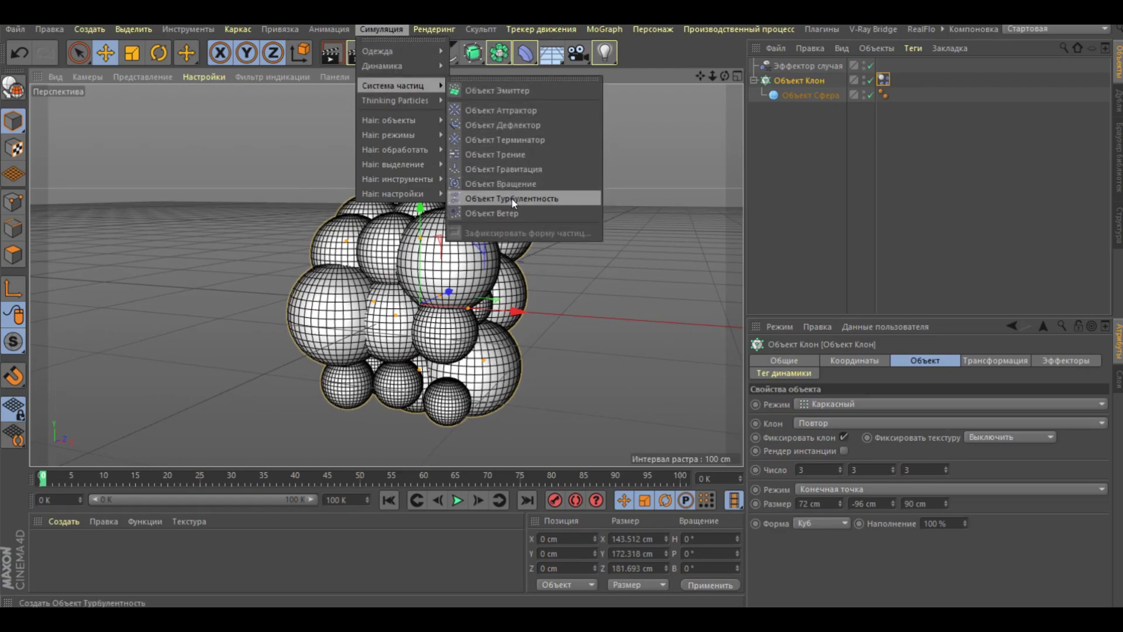
# Step: Add a Turbulence object and an icosahedron sphere with 124 segments
pyautogui.click(512, 199)
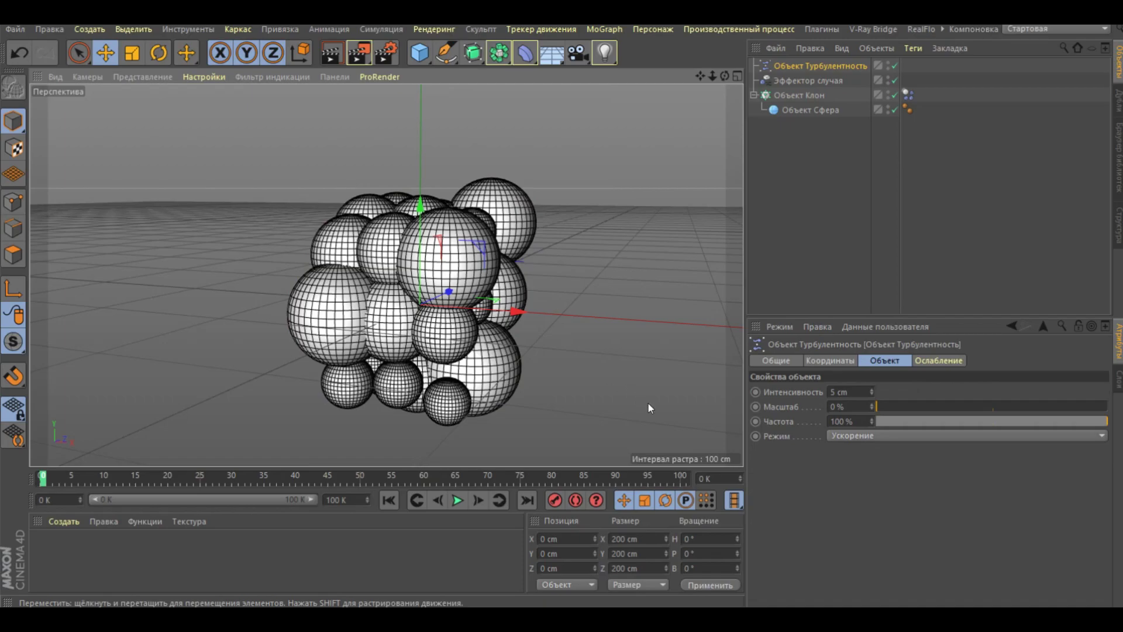
pyautogui.click(425, 54)
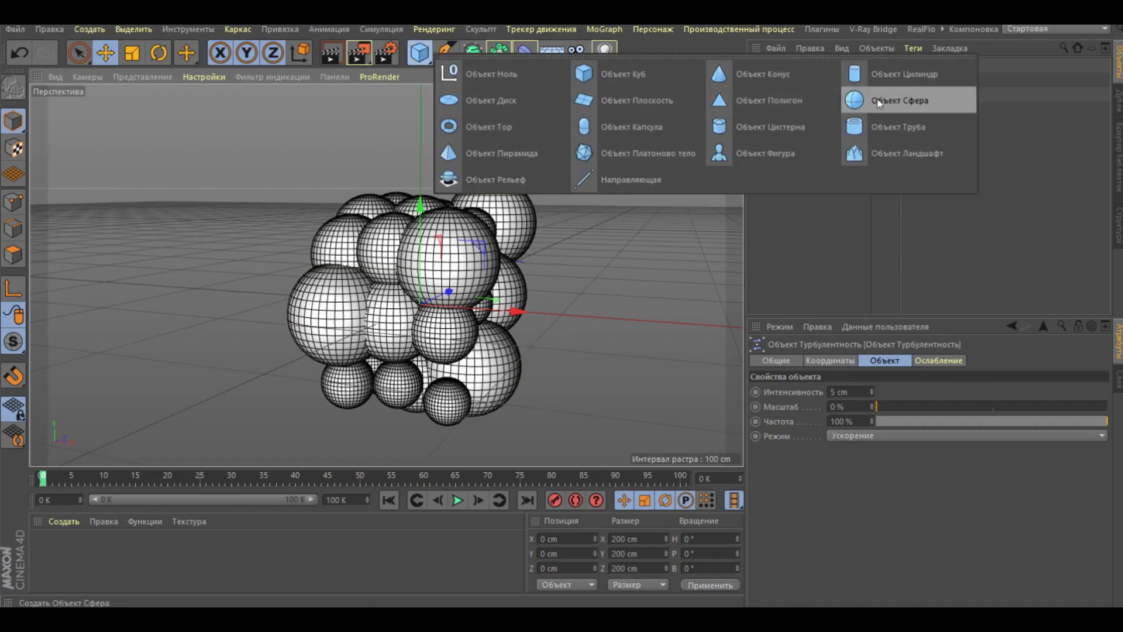
pyautogui.click(880, 103)
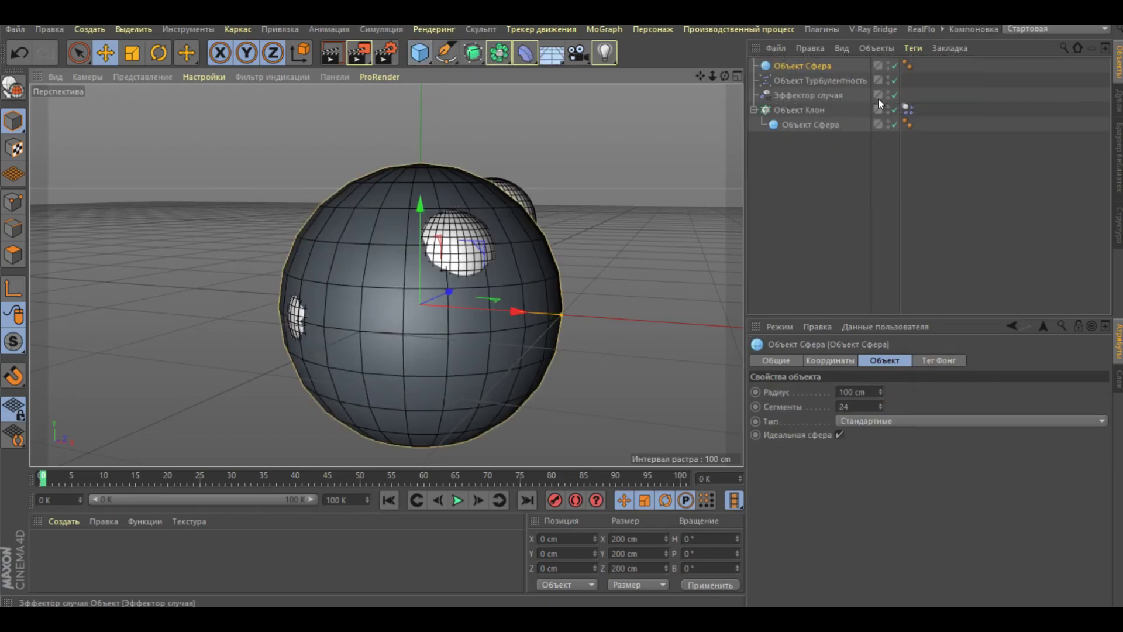
pyautogui.click(862, 423)
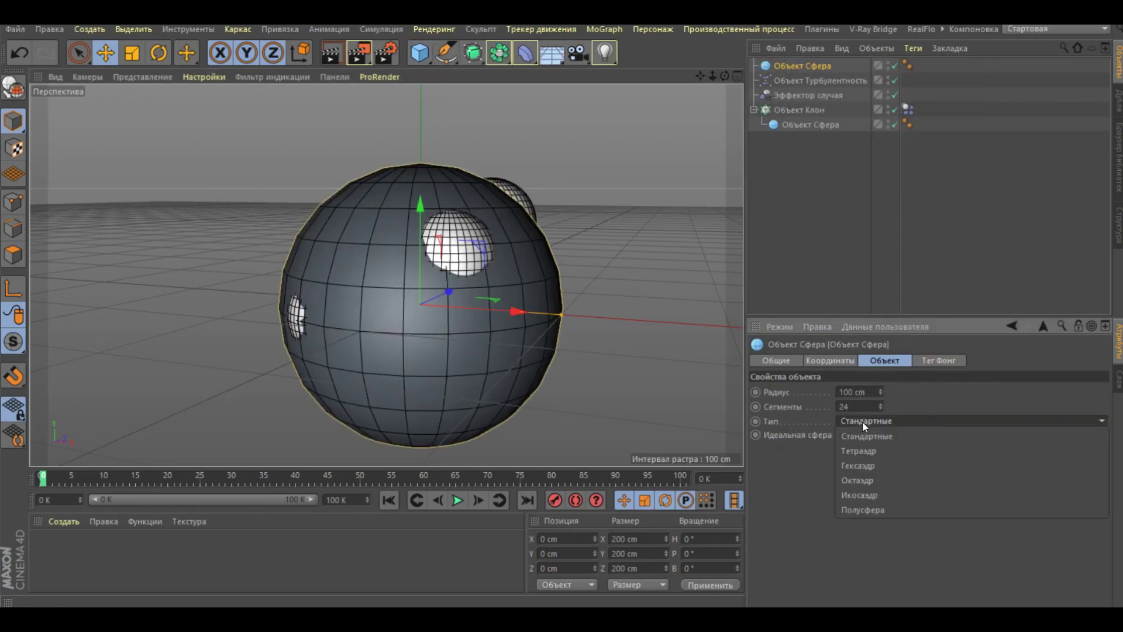
pyautogui.click(872, 495)
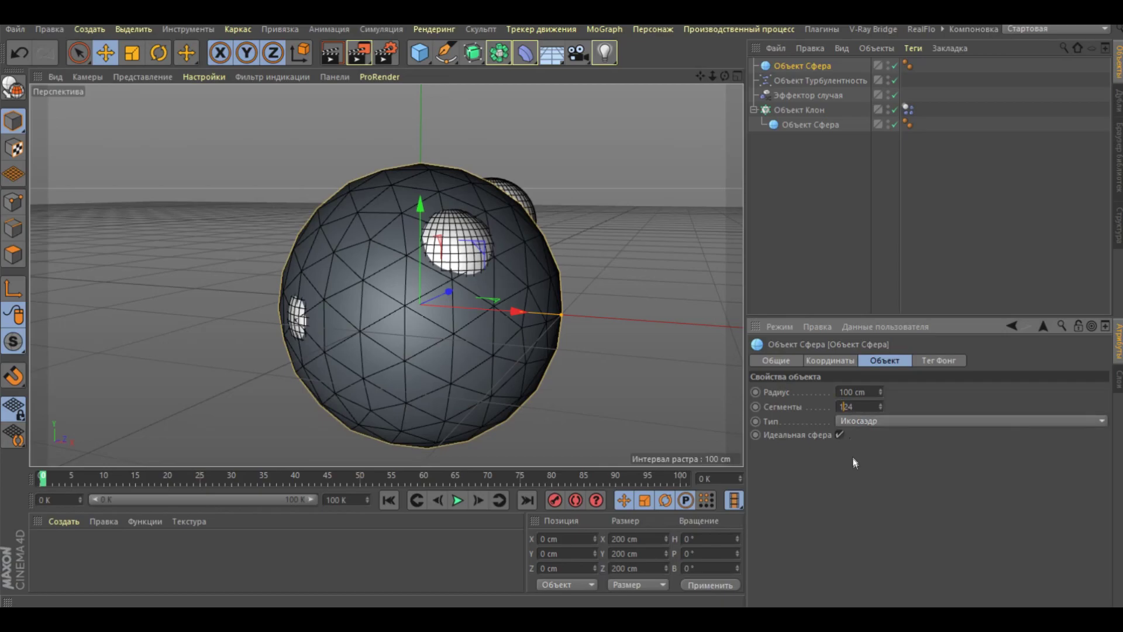
pyautogui.press('Return')
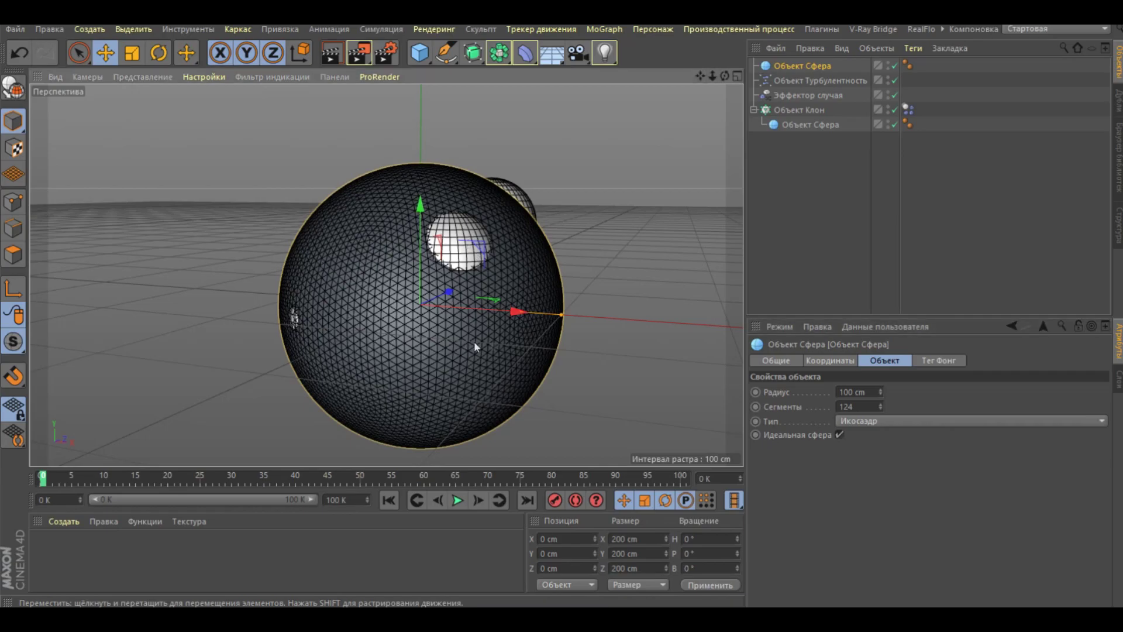
# Step: Enable X-Ray on the big sphere and set its radius to 102 cm
pyautogui.click(782, 360)
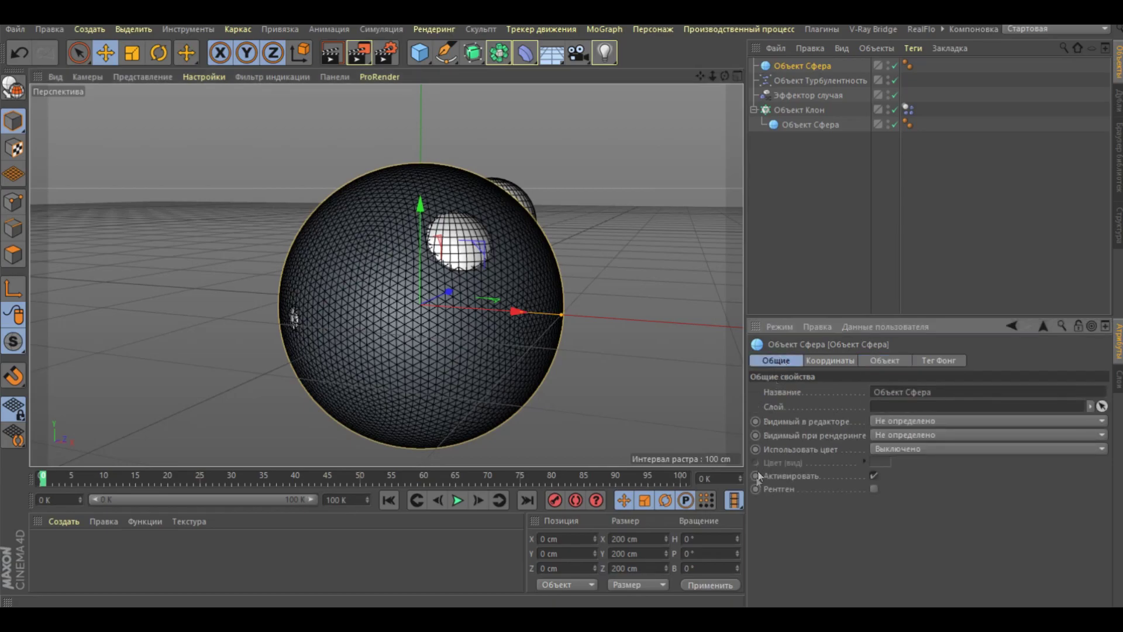
pyautogui.click(874, 489)
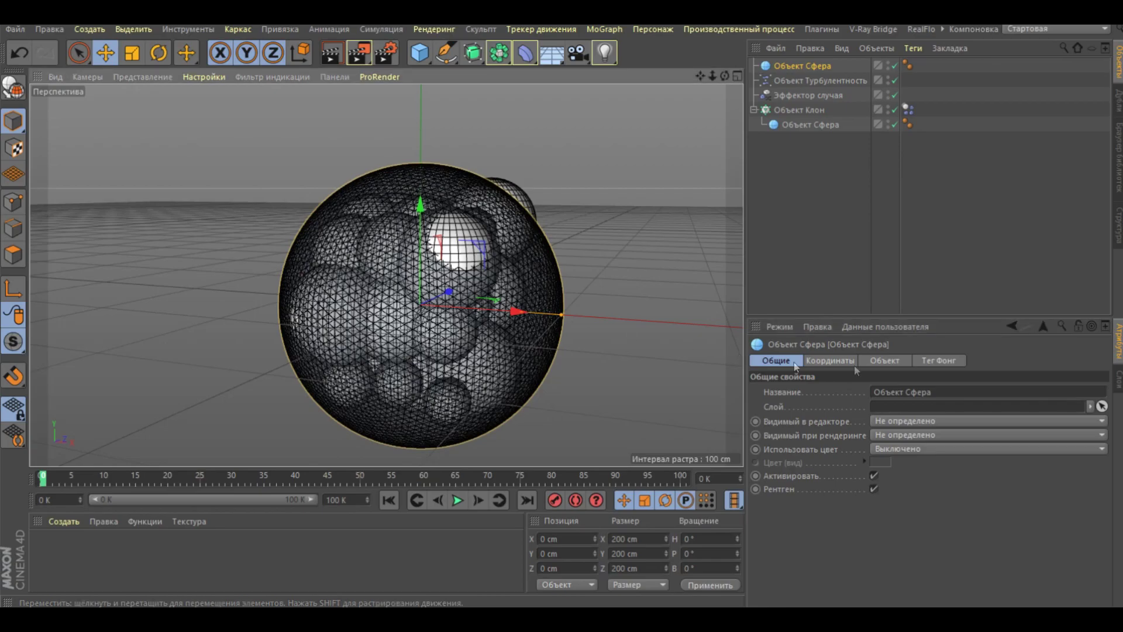
pyautogui.click(888, 359)
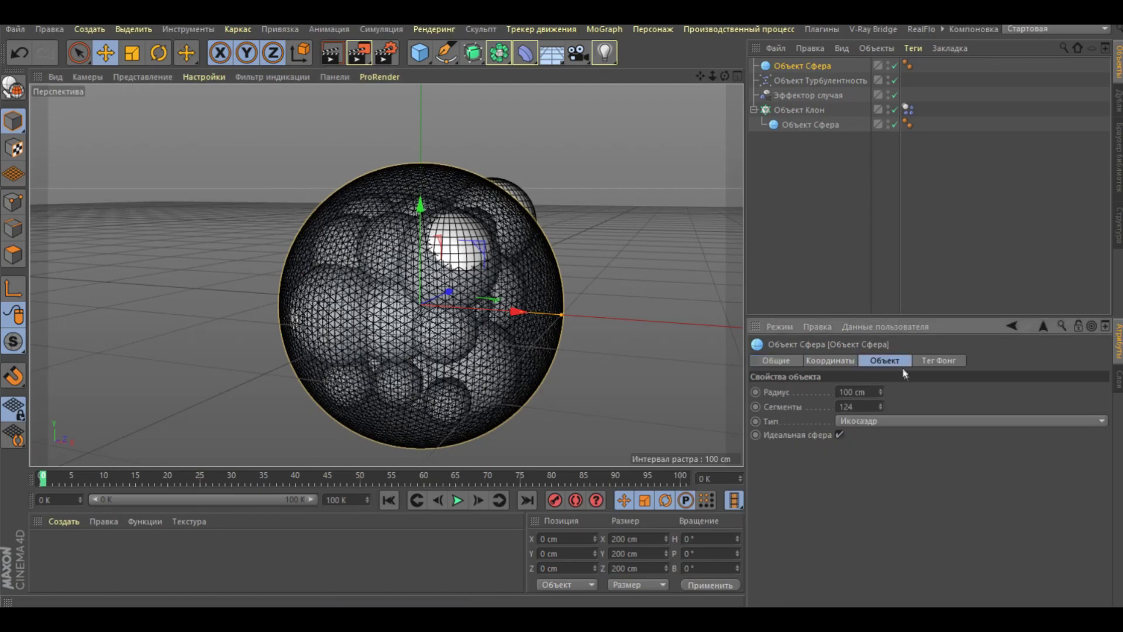
pyautogui.click(879, 395)
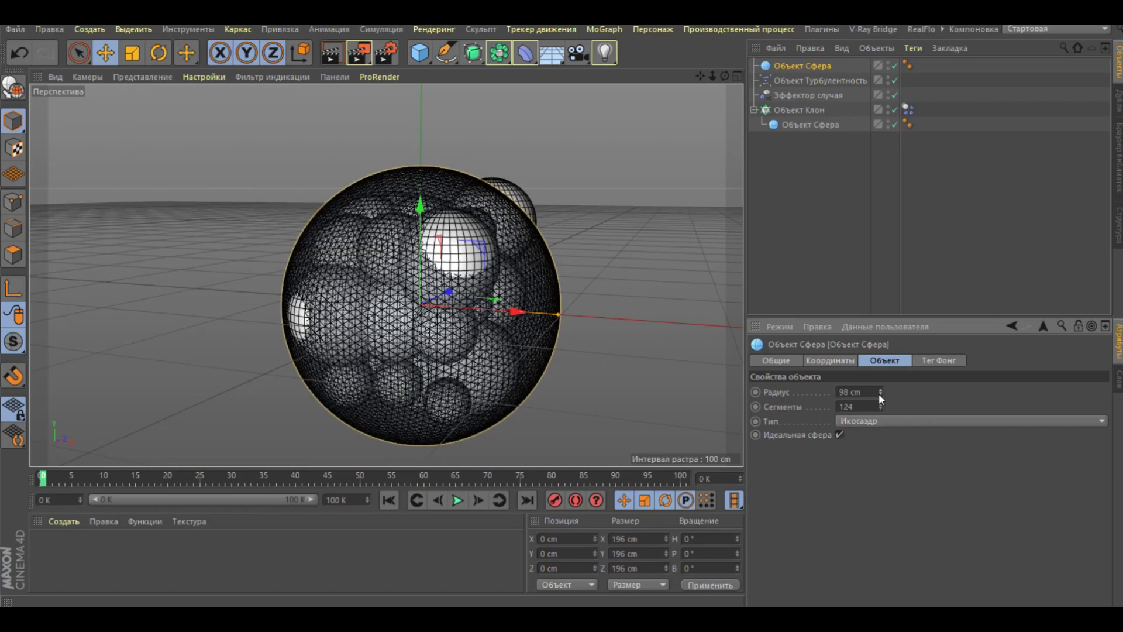
pyautogui.click(879, 395)
pyautogui.click(879, 395)
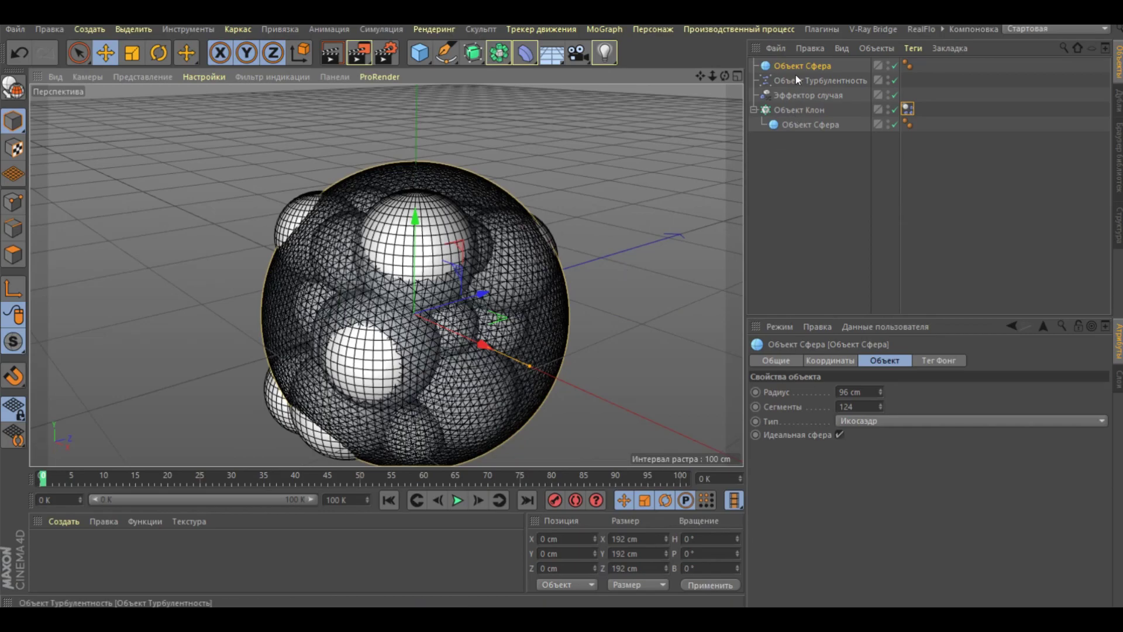
pyautogui.moveTo(880, 388); pyautogui.dragTo(880, 387)
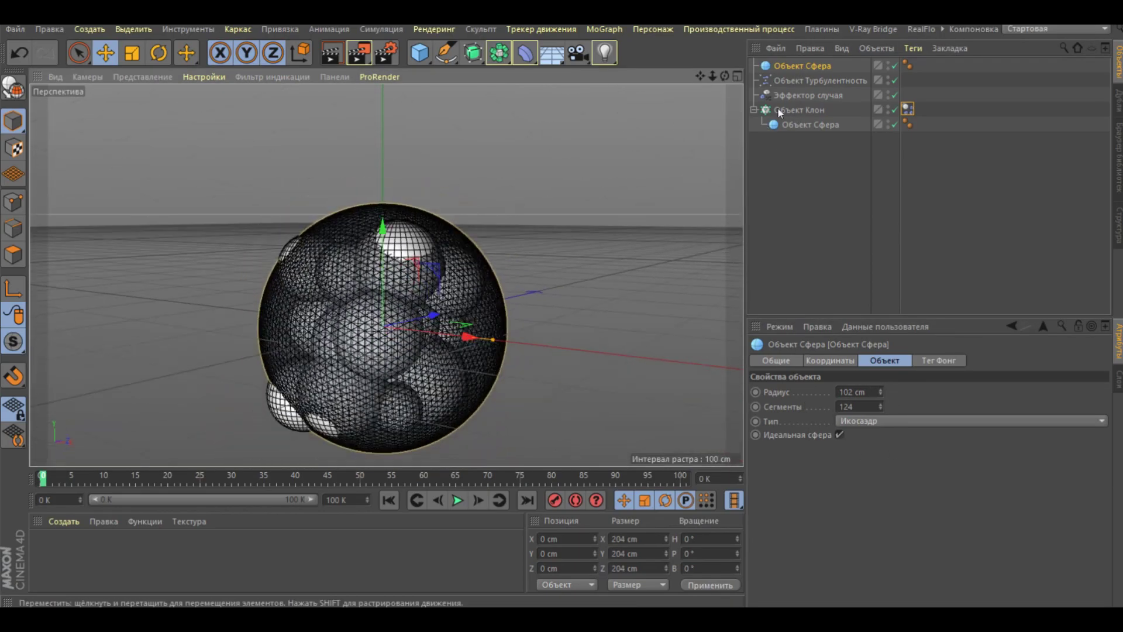
# Step: Adjust the Cloner grid size to 74 × -94 × 82 cm
pyautogui.click(799, 109)
pyautogui.moveTo(947, 501); pyautogui.dragTo(947, 500)
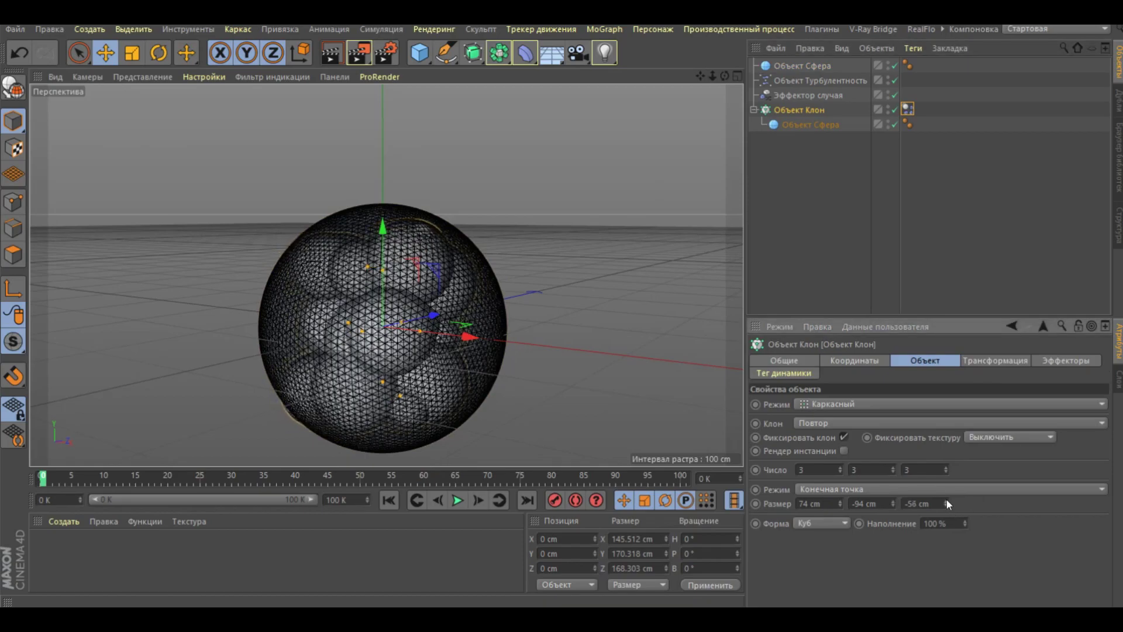
pyautogui.moveTo(950, 503); pyautogui.dragTo(943, 500)
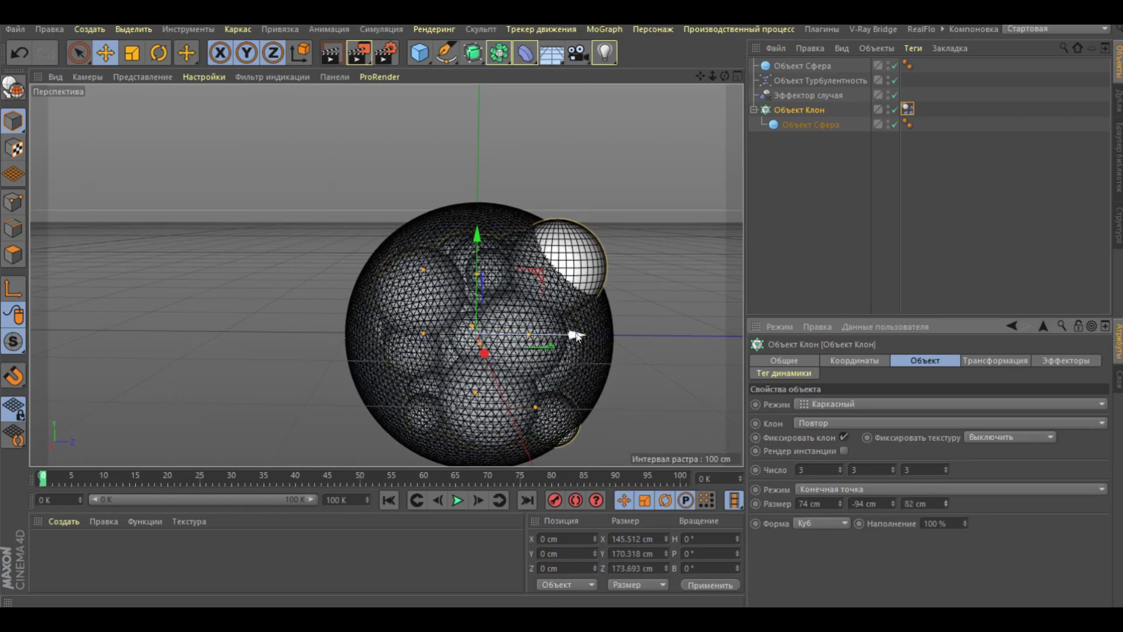
# Step: Move the big sphere to about -4.3, 3.4, 9.5 cm
pyautogui.click(802, 65)
pyautogui.moveTo(573, 335); pyautogui.dragTo(591, 331)
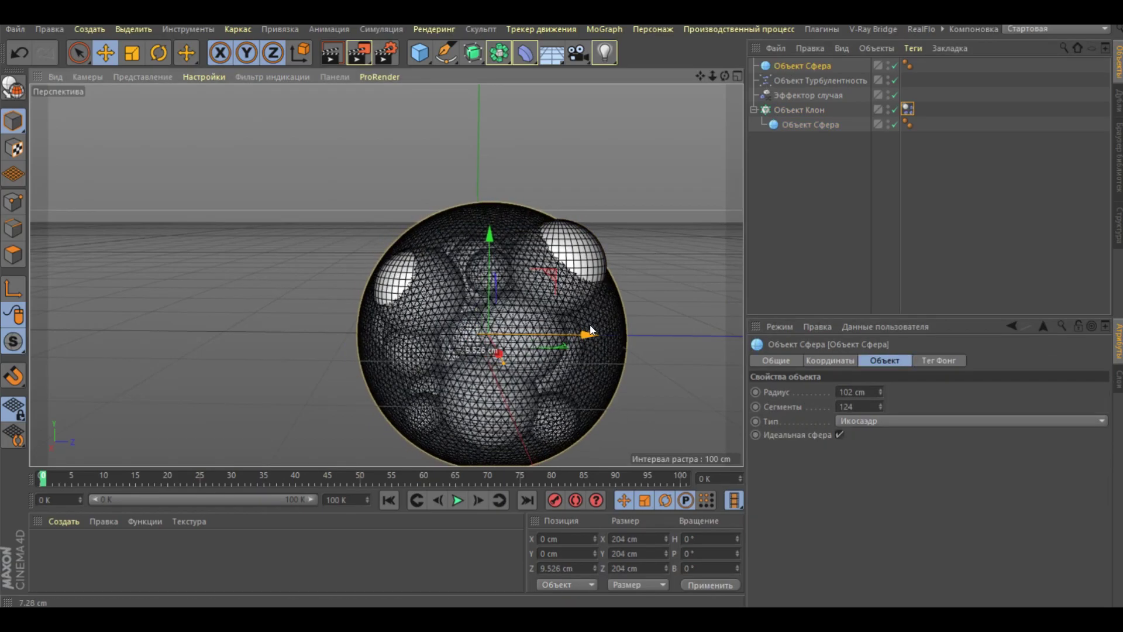
pyautogui.moveTo(490, 243); pyautogui.dragTo(489, 235)
pyautogui.moveTo(326, 318)
pyautogui.keyDown('alt'); pyautogui.mouseDown()
pyautogui.moveTo(479, 341)
pyautogui.moveTo(432, 319)
pyautogui.moveTo(394, 357)
pyautogui.moveTo(383, 352)
pyautogui.moveTo(595, 301)
pyautogui.mouseUp(); pyautogui.keyUp('alt')
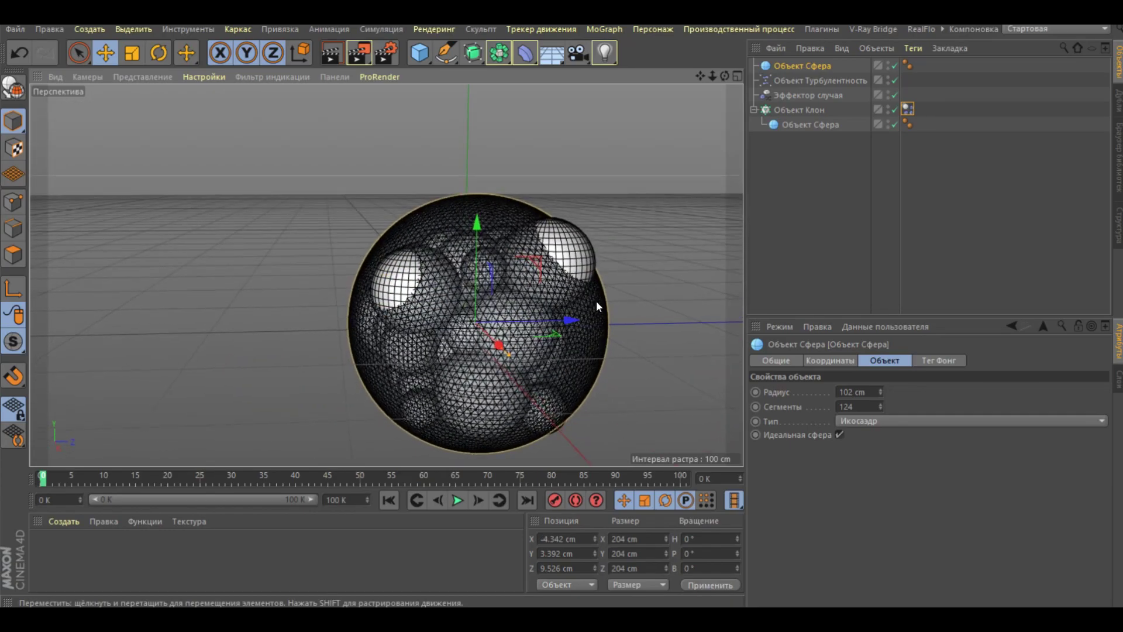
pyautogui.moveTo(247, 266)
pyautogui.keyDown('alt'); pyautogui.mouseDown()
pyautogui.moveTo(612, 368)
pyautogui.moveTo(498, 353)
pyautogui.moveTo(430, 304)
pyautogui.mouseUp(); pyautogui.keyUp('alt')
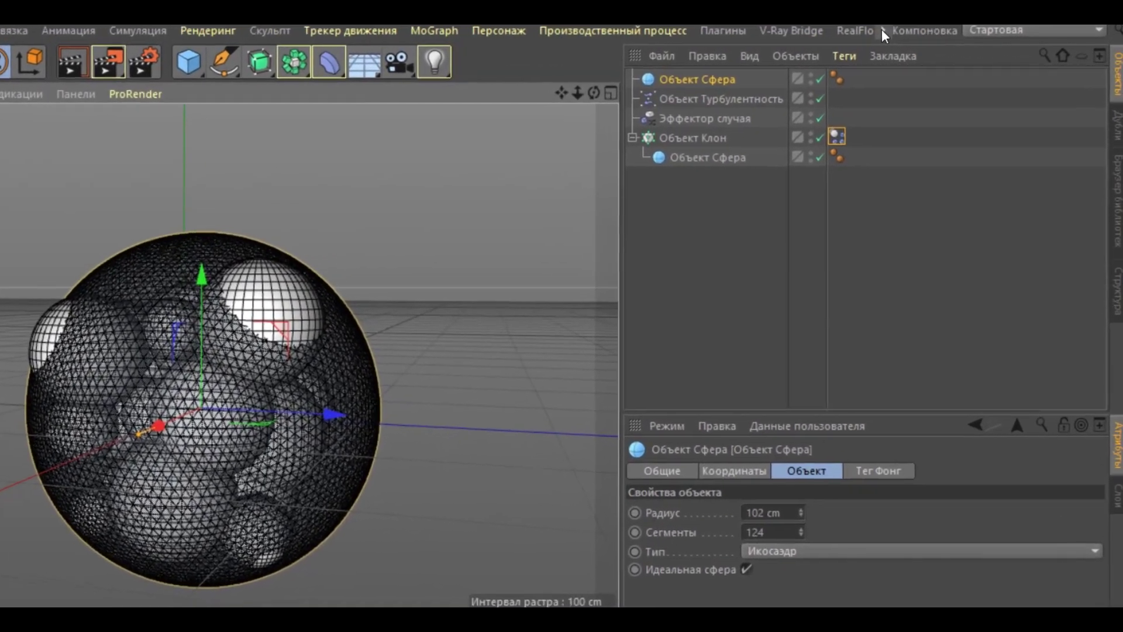
# Step: Create an X-Particles cloth setup for the sphere and add an xpCollider tag to the Cloner
pyautogui.click(915, 30)
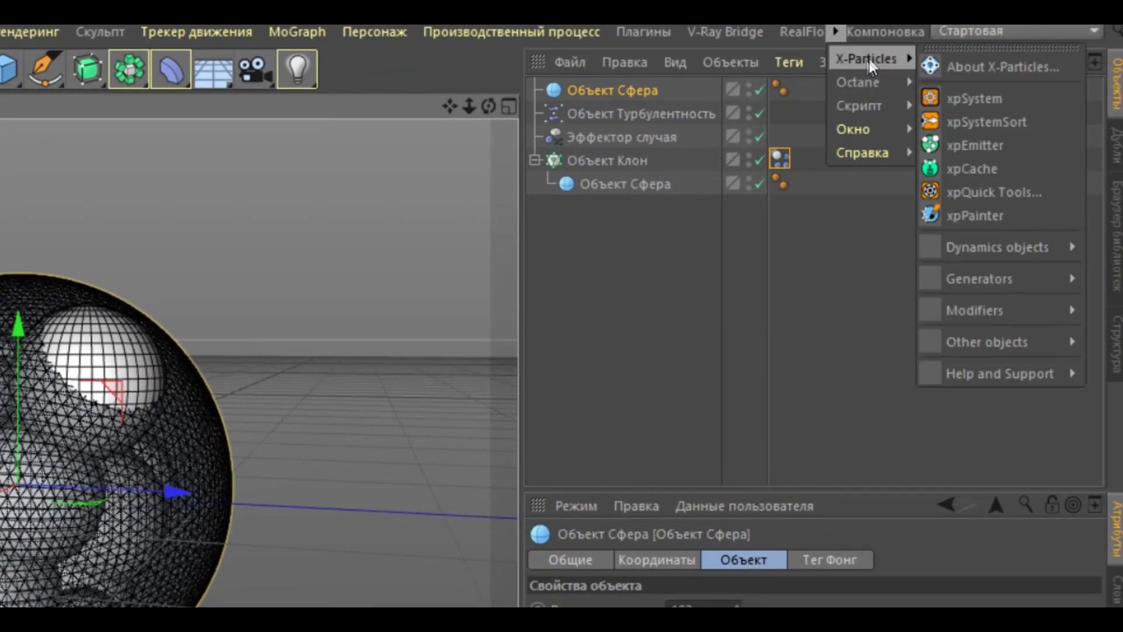
pyautogui.moveTo(841, 255)
pyautogui.click(972, 264)
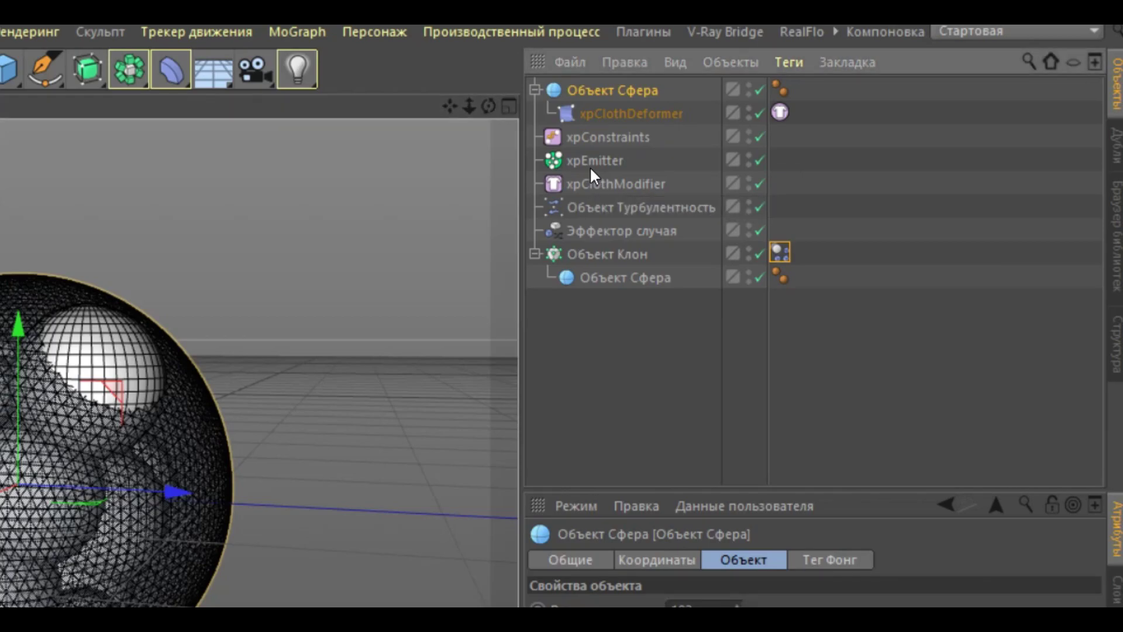
pyautogui.click(592, 255)
pyautogui.rightClick(602, 248)
pyautogui.moveTo(680, 303)
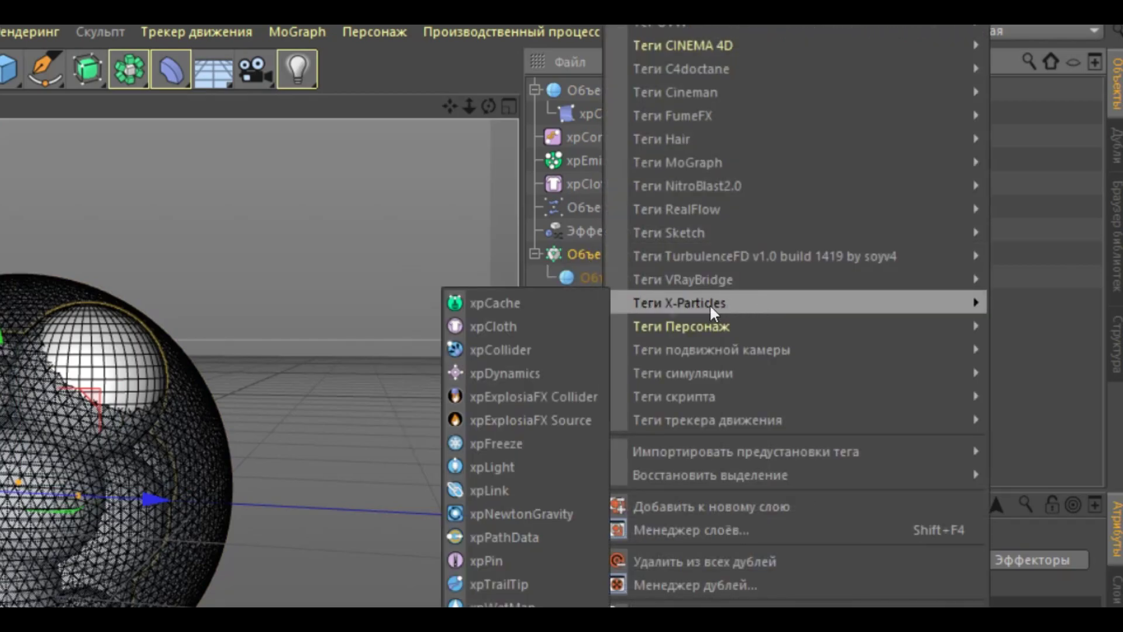
pyautogui.click(512, 349)
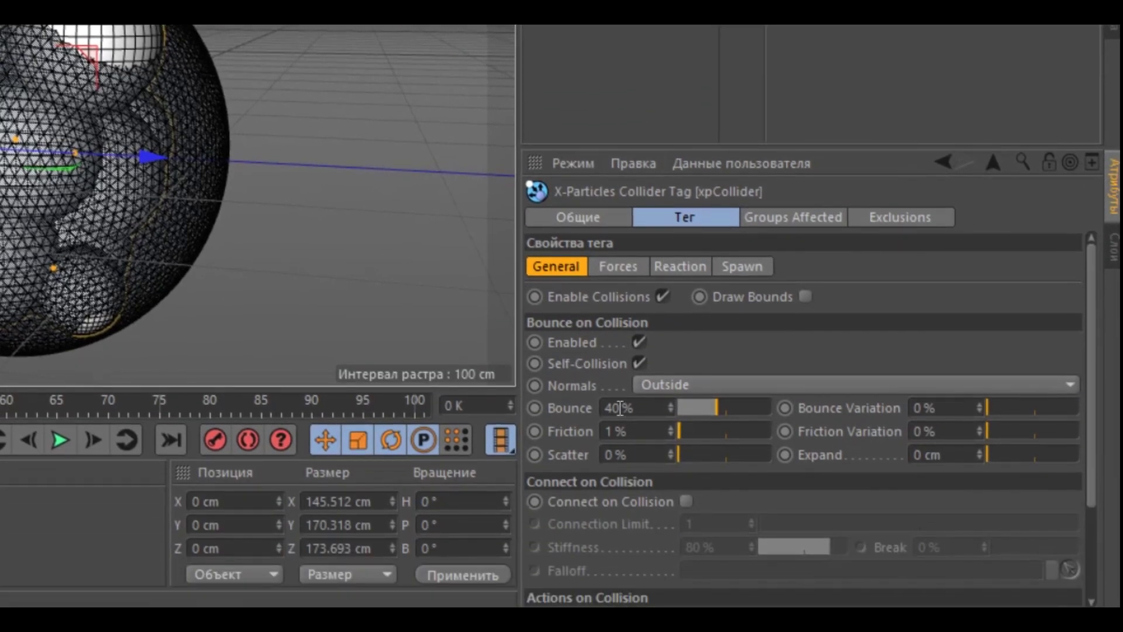
# Step: Give the xpCollider 2% bounce and 12% friction, then test the simulation
pyautogui.click(614, 408)
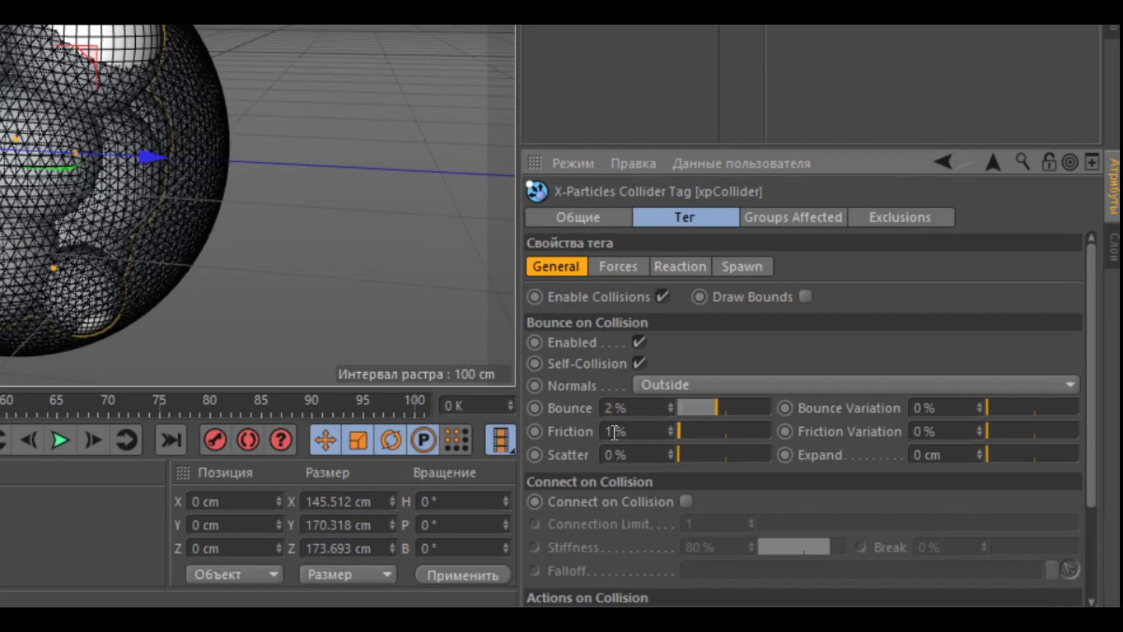
pyautogui.write('2')
pyautogui.press('Return')
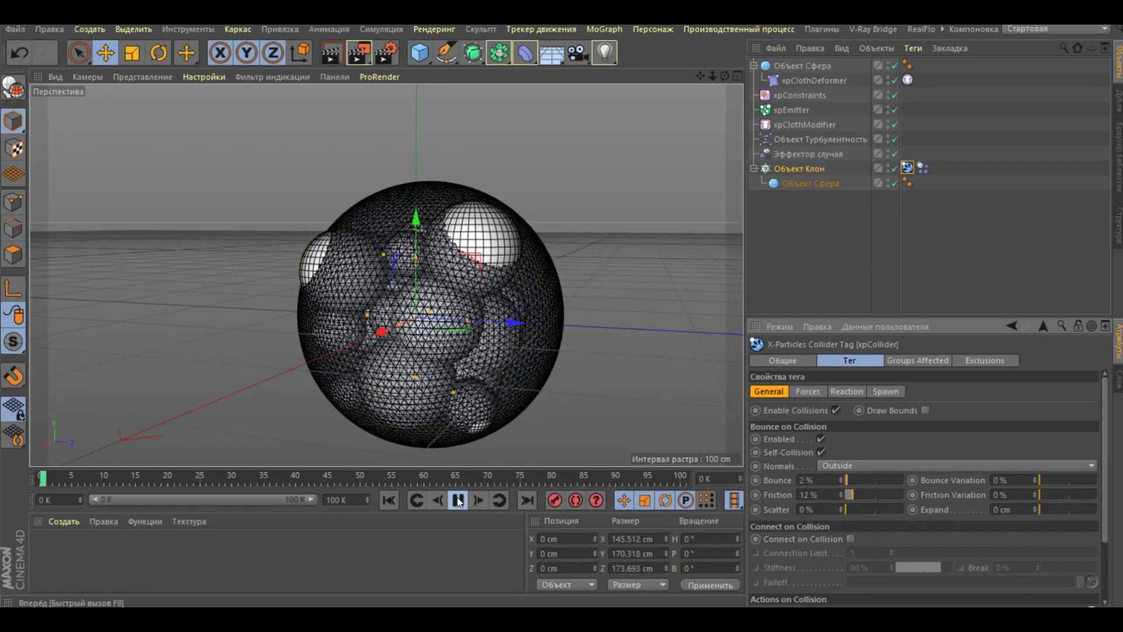
pyautogui.click(458, 500)
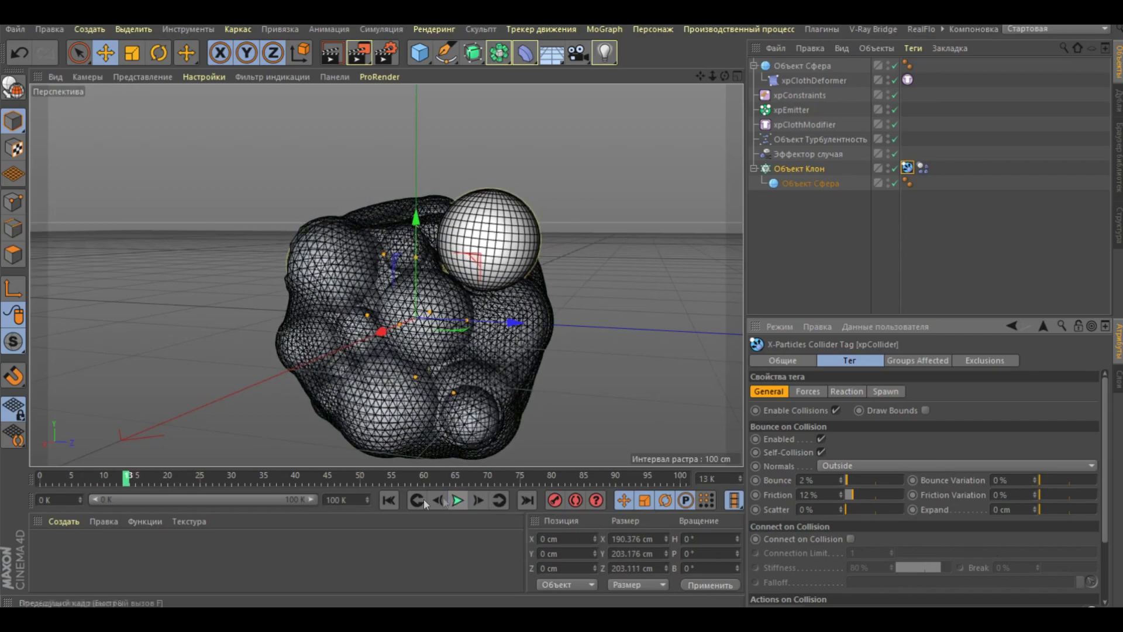
pyautogui.click(459, 501)
pyautogui.click(387, 500)
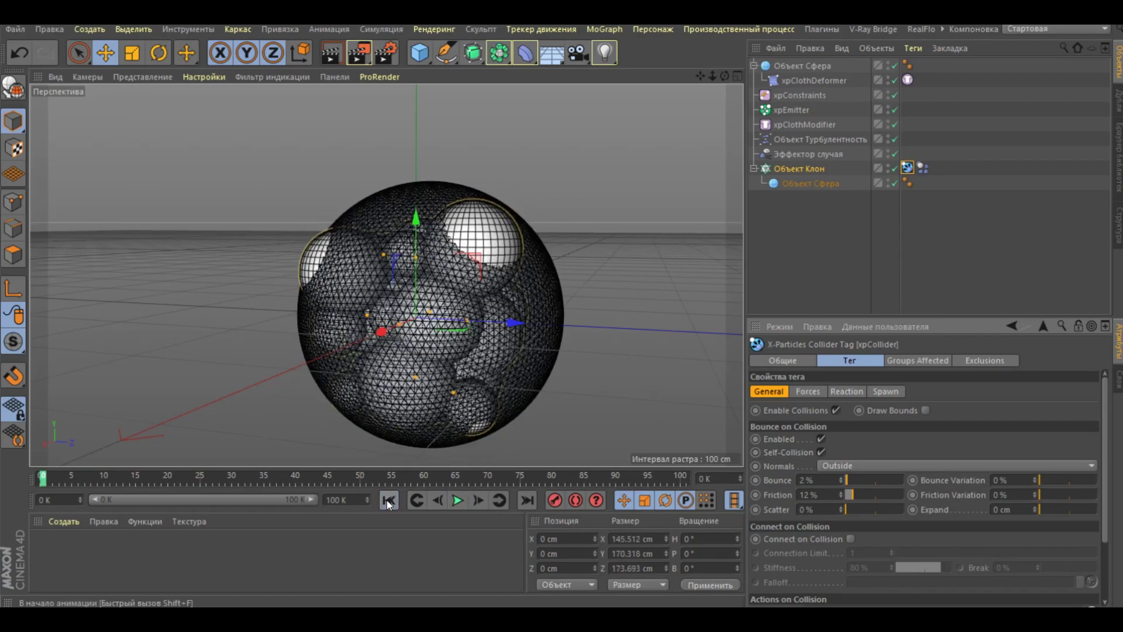
# Step: Enlarge the cloth sphere's radius to 121 cm and preview the result
pyautogui.click(803, 66)
pyautogui.moveTo(879, 391); pyautogui.dragTo(895, 389)
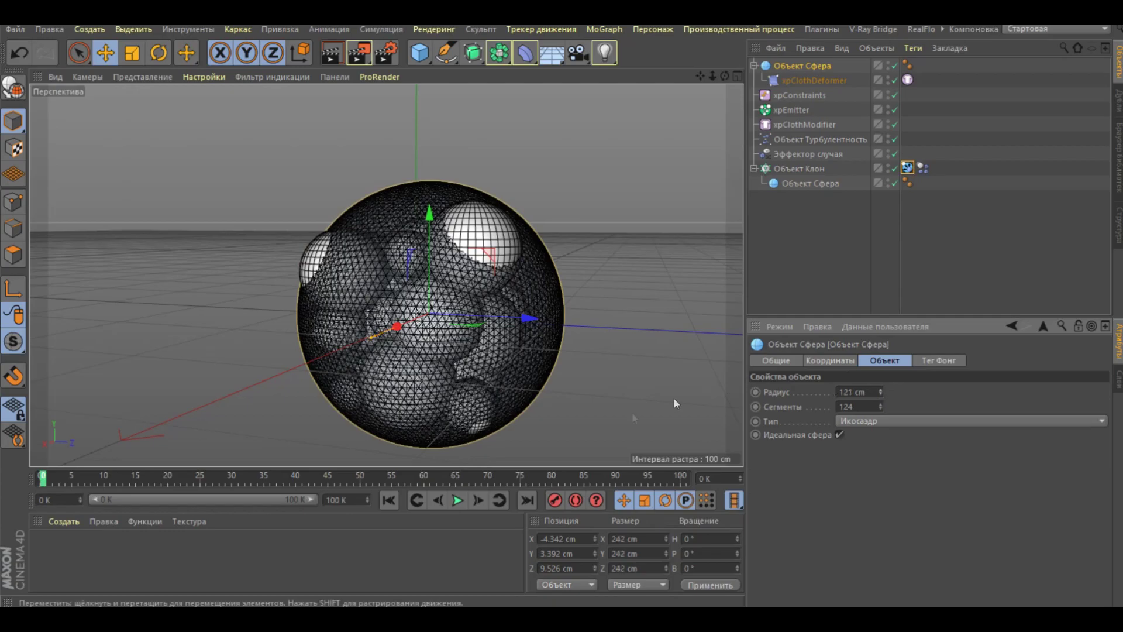
pyautogui.click(457, 500)
pyautogui.click(458, 500)
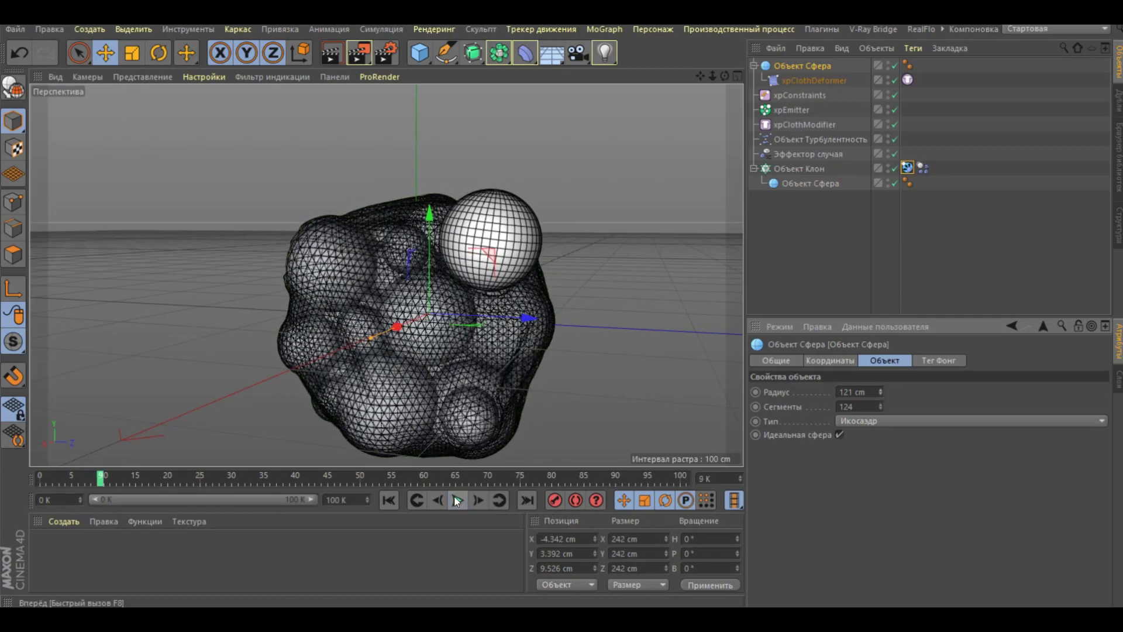
# Step: Resize the Cloner grid to 74 × -65 × 63 cm and replay the cloth shrink-wrap
pyautogui.click(792, 169)
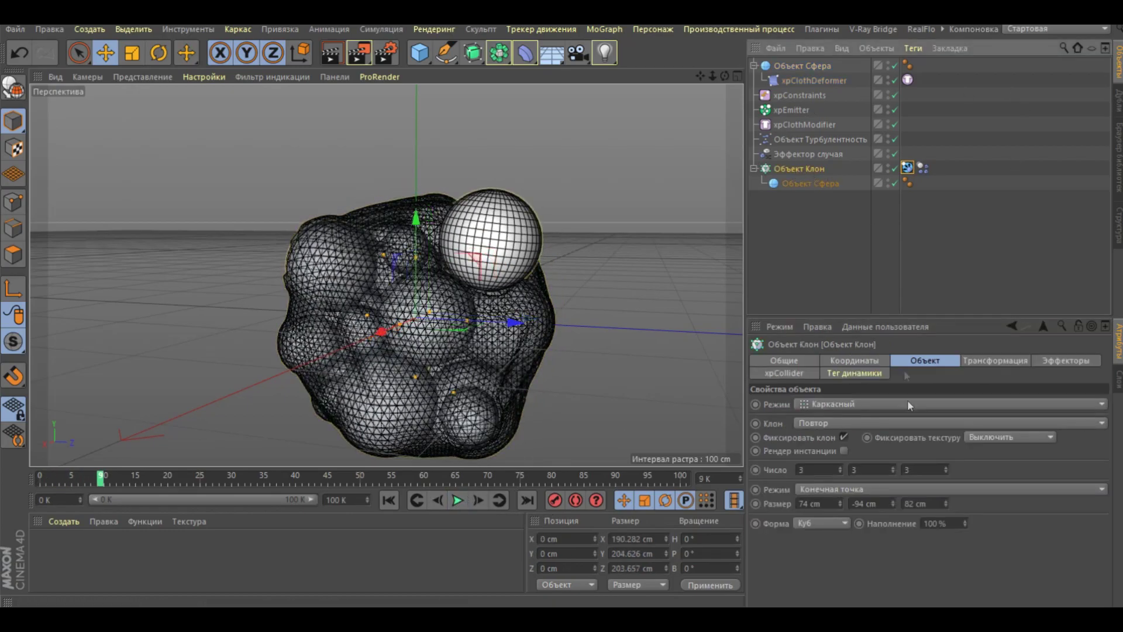
pyautogui.click(390, 499)
pyautogui.moveTo(896, 503); pyautogui.dragTo(945, 506)
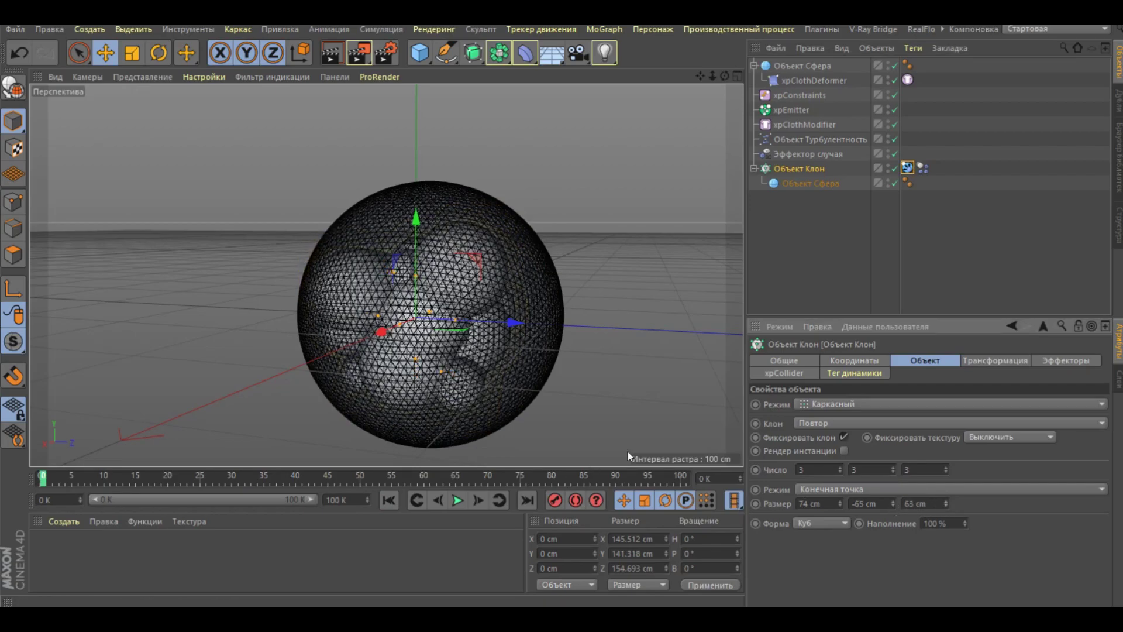
pyautogui.click(459, 502)
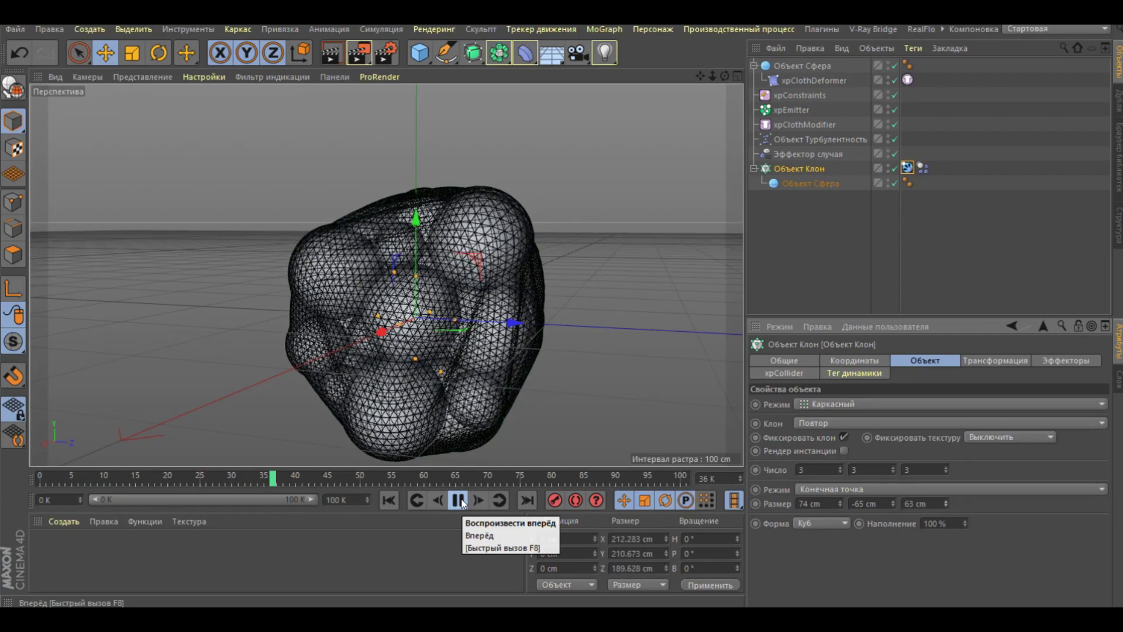
pyautogui.click(391, 500)
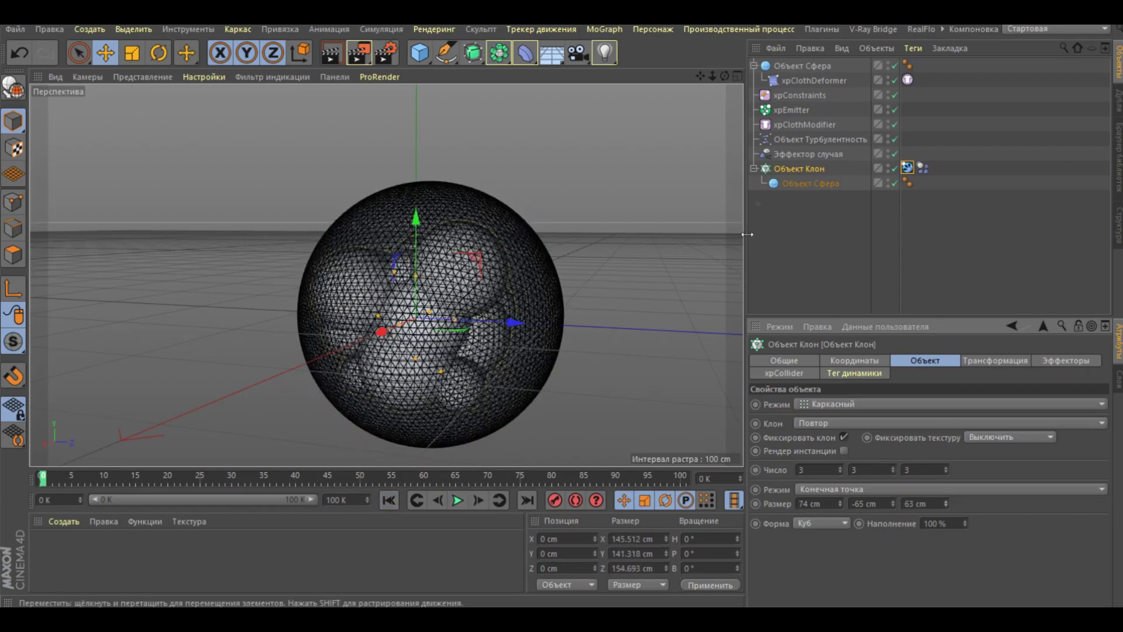
pyautogui.click(778, 108)
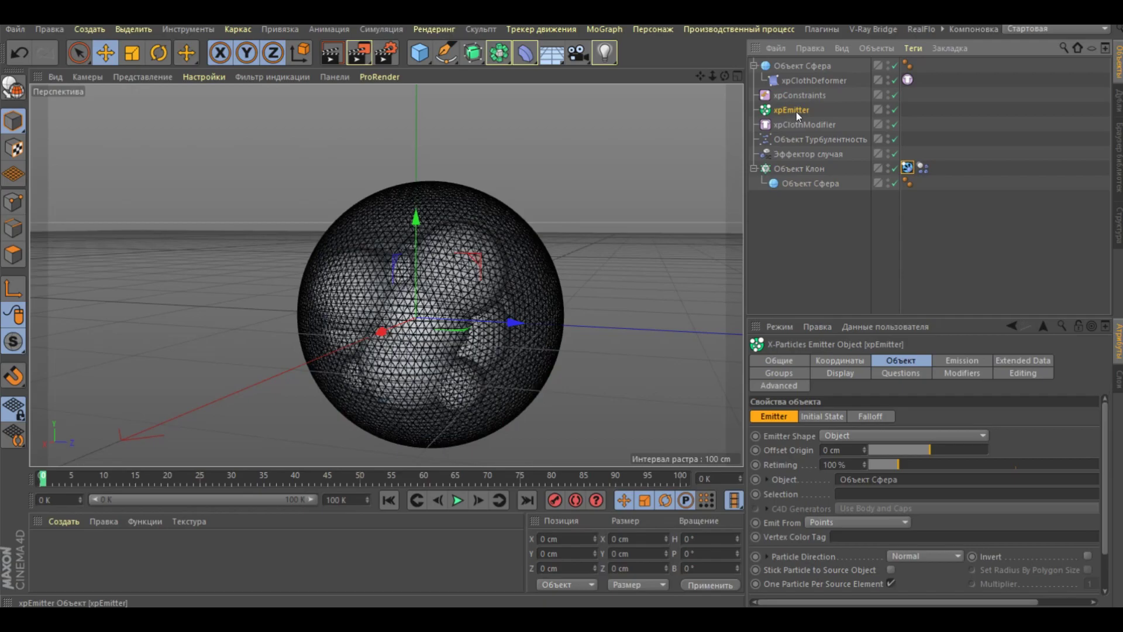
# Step: Add Объект Турбулентность to the xpEmitter's Particle Modifiers list and play the simulation
pyautogui.click(1012, 361)
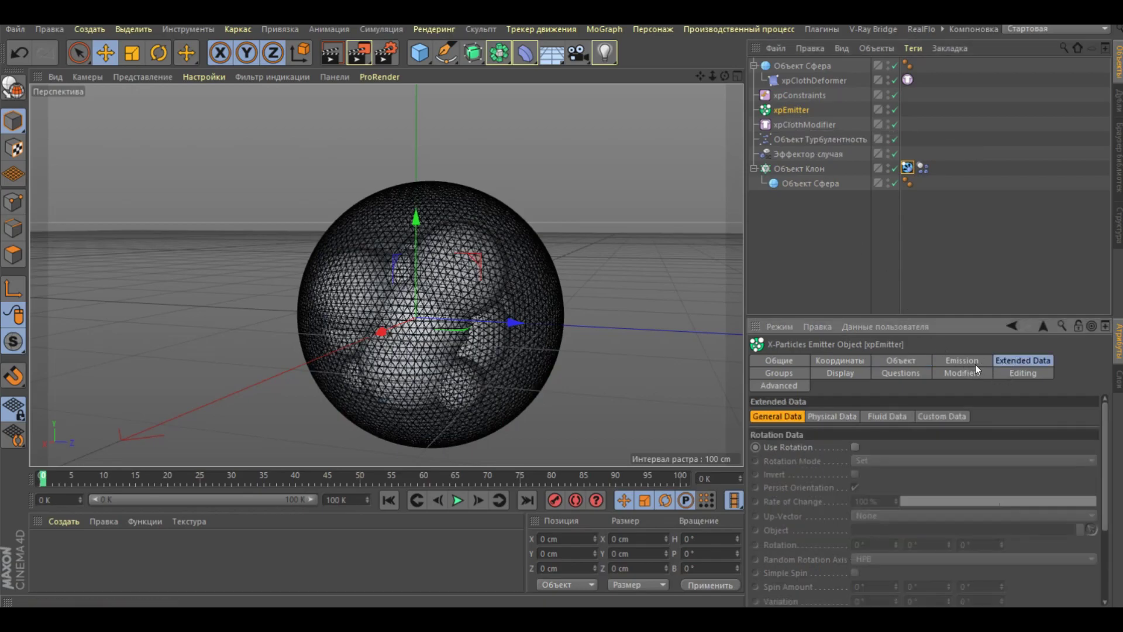
pyautogui.click(961, 362)
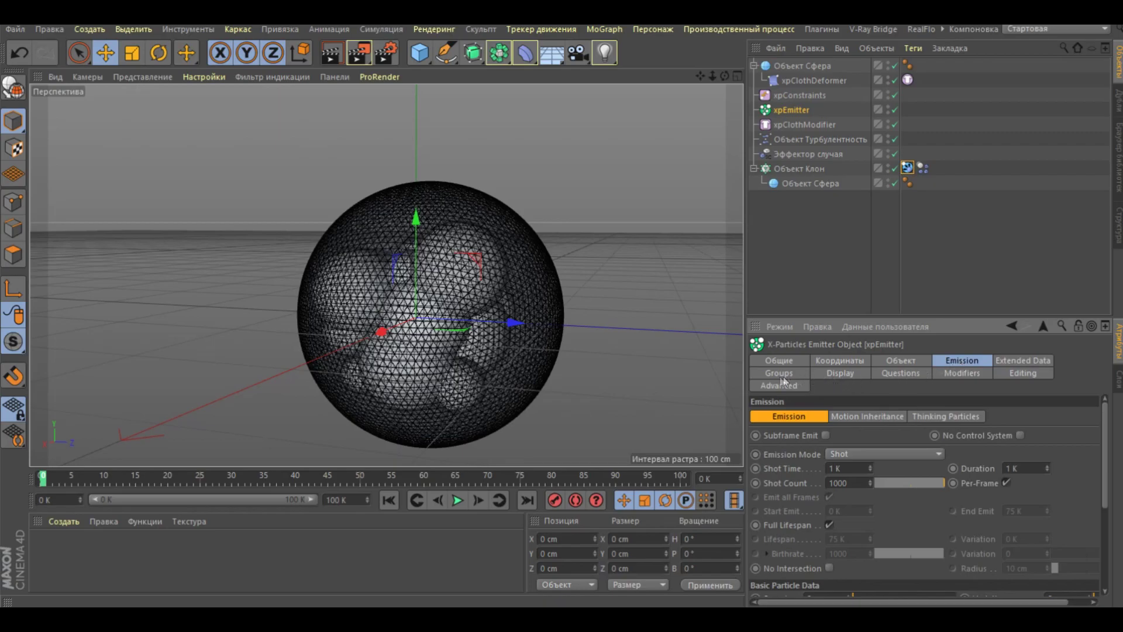
pyautogui.click(959, 378)
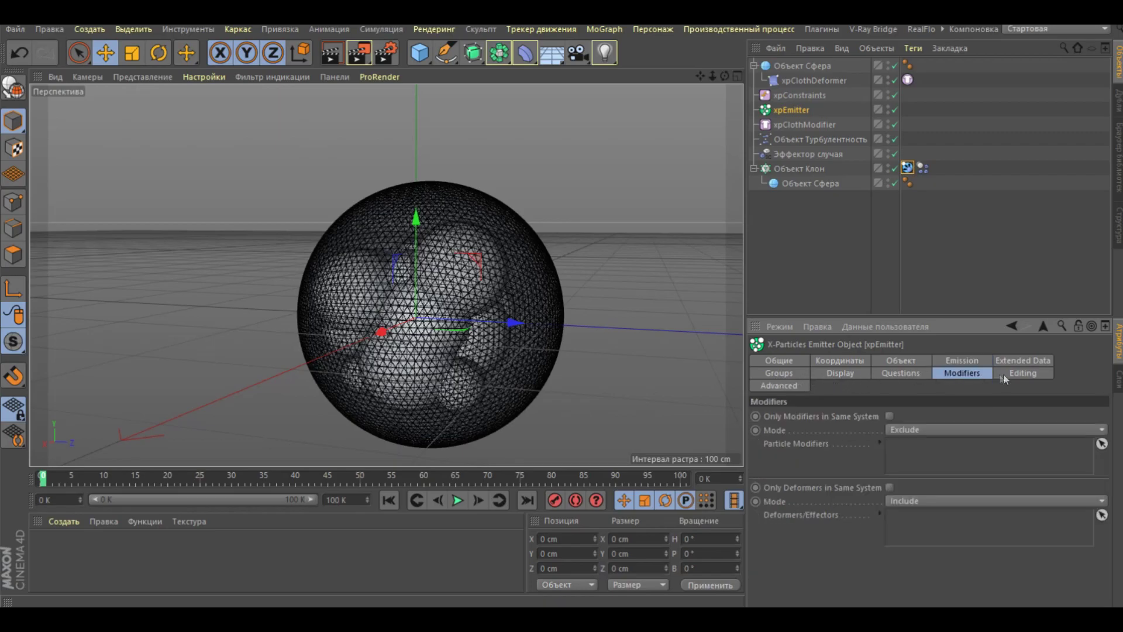
pyautogui.moveTo(786, 138); pyautogui.dragTo(915, 452)
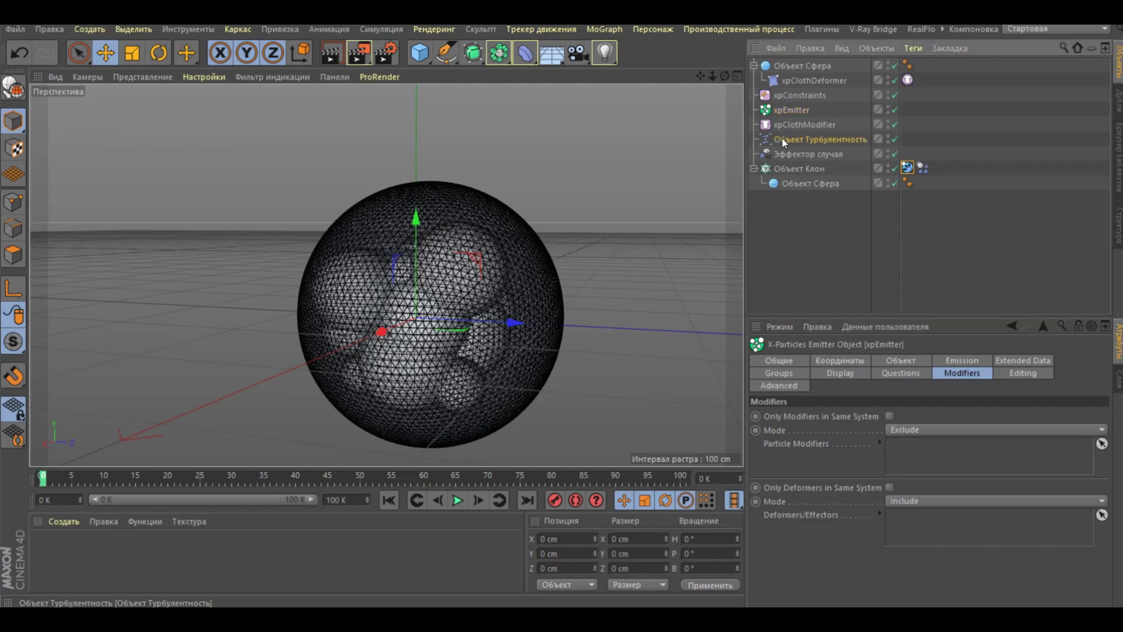
pyautogui.click(459, 500)
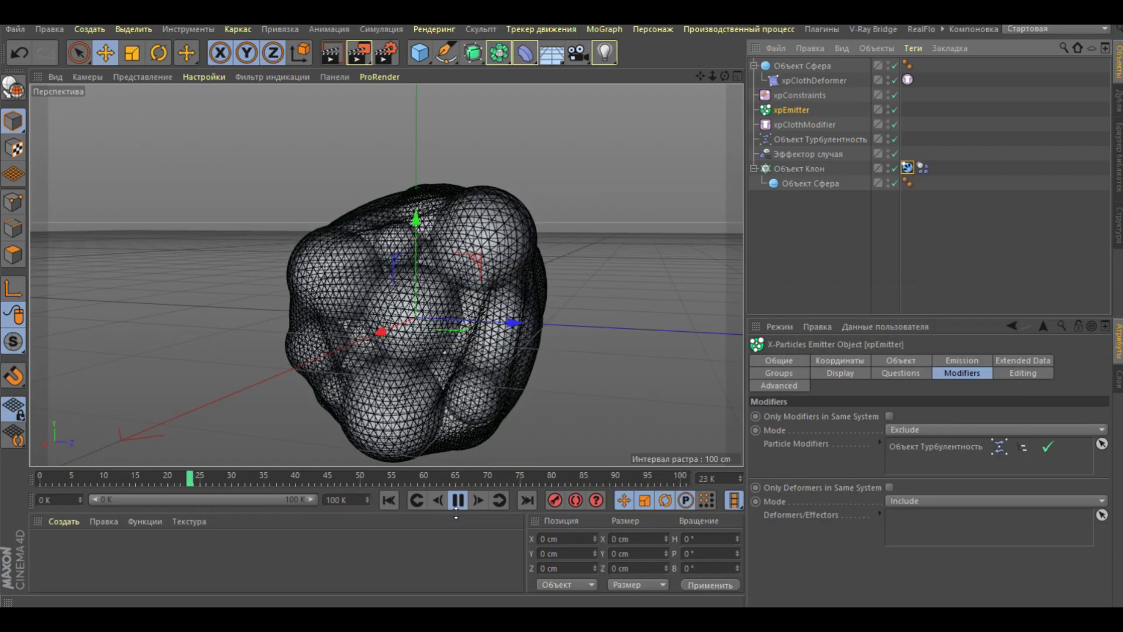
# Step: Give Объект Турбулентность 300 cm intensity and 290% scale, then replay the simulation
pyautogui.click(458, 501)
pyautogui.click(819, 140)
pyautogui.write('300')
pyautogui.press('Tab')
pyautogui.write('290')
pyautogui.press('Return')
pyautogui.click(458, 500)
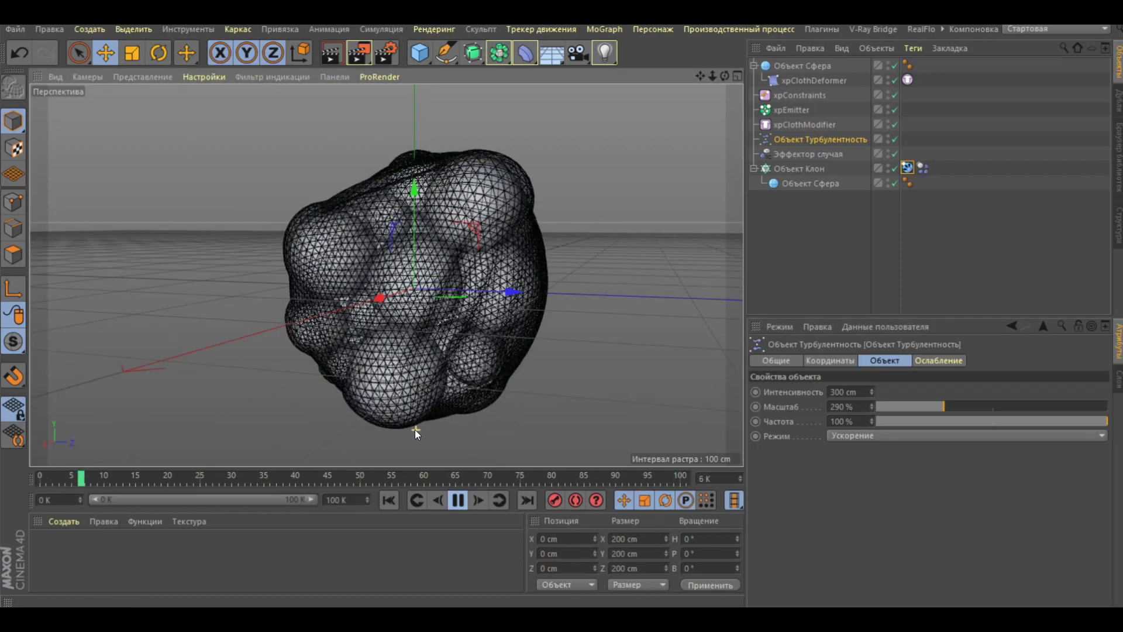
# Step: Try a 390% turbulence scale and replay the simulation from the first frame
pyautogui.click(459, 502)
pyautogui.click(855, 407)
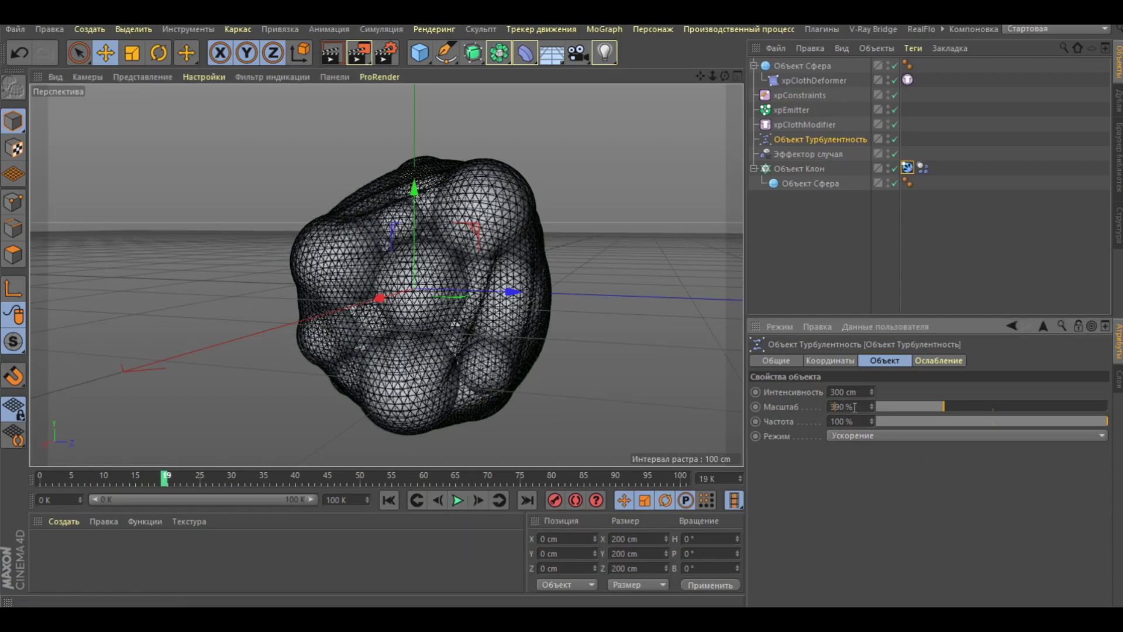
pyautogui.click(457, 500)
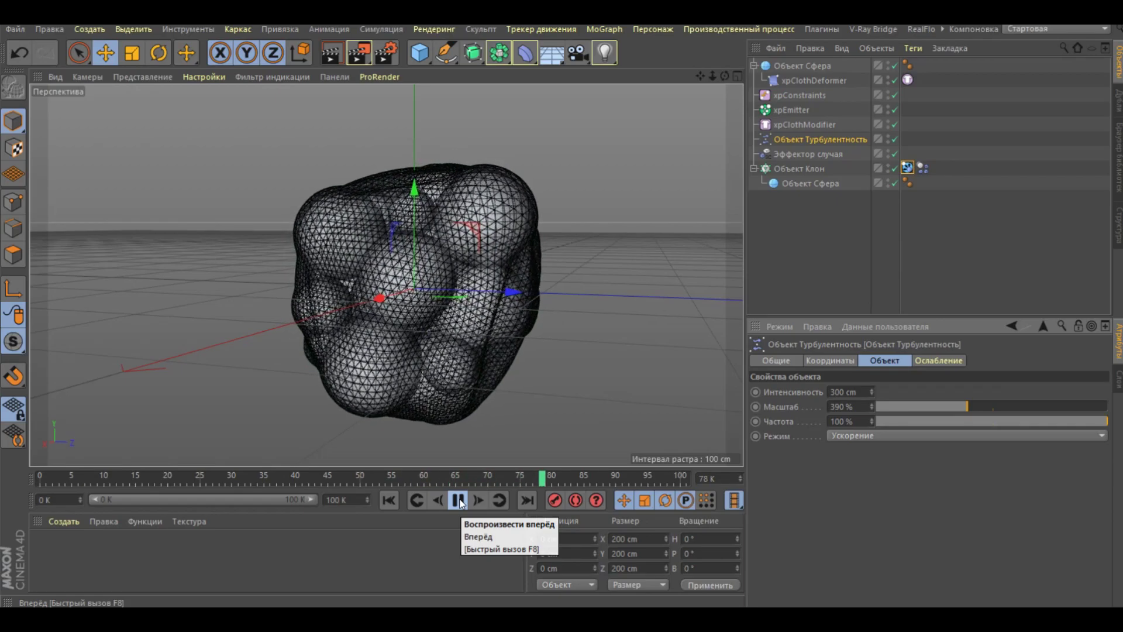
pyautogui.click(459, 500)
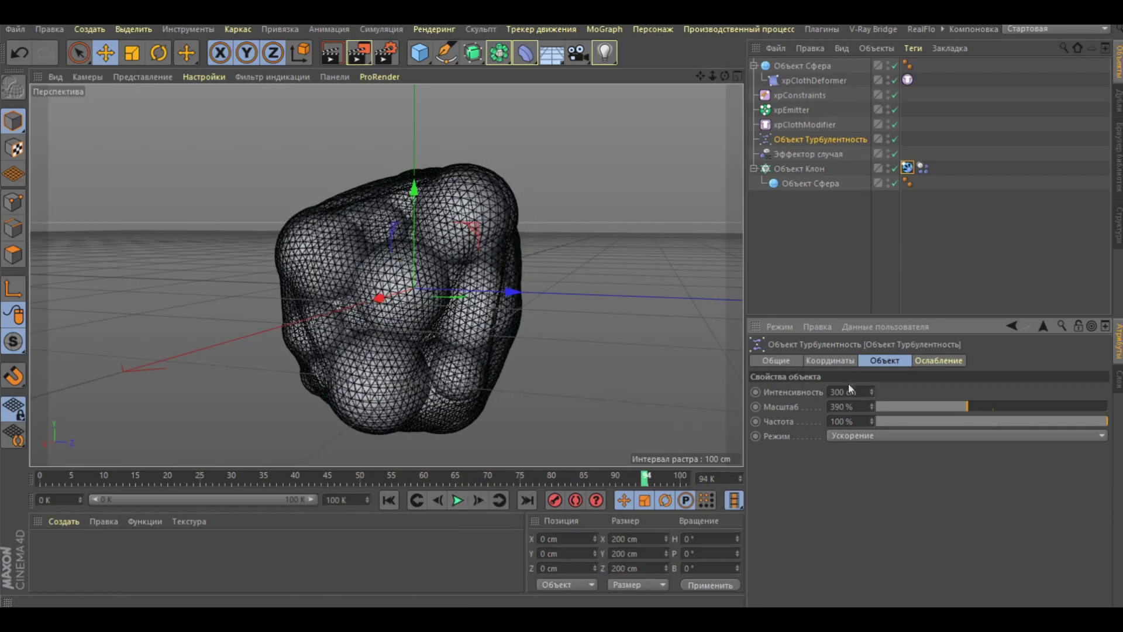
pyautogui.write('400')
pyautogui.click(390, 500)
pyautogui.click(459, 501)
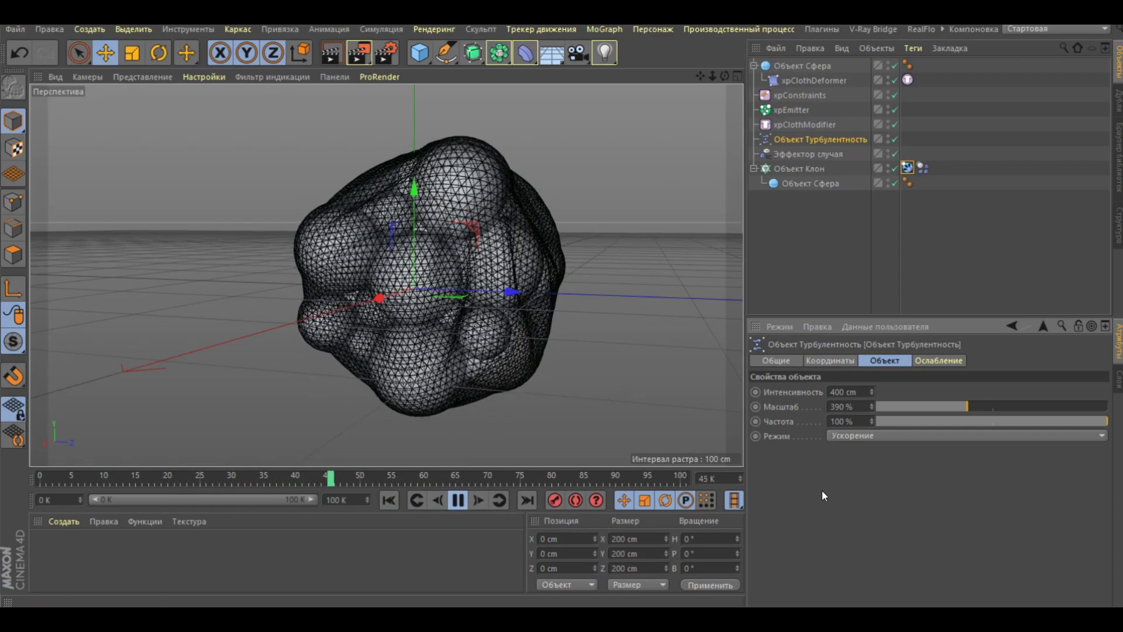
# Step: Set the turbulence scale back to 290% and stop playback
pyautogui.doubleClick(836, 407)
pyautogui.write('290')
pyautogui.press('Return')
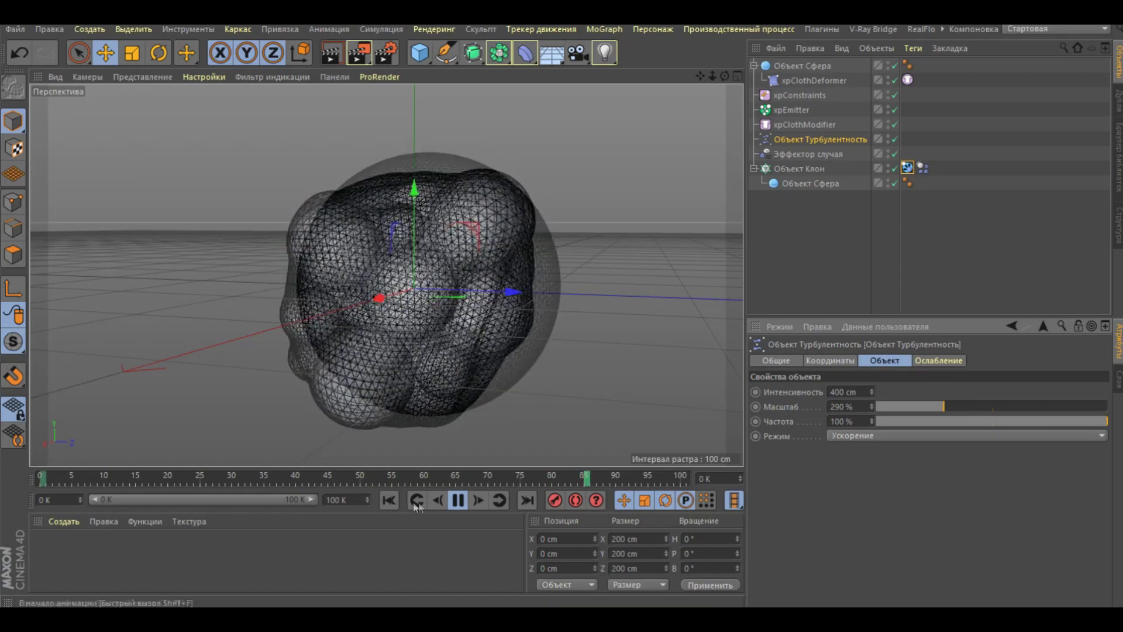
pyautogui.click(458, 502)
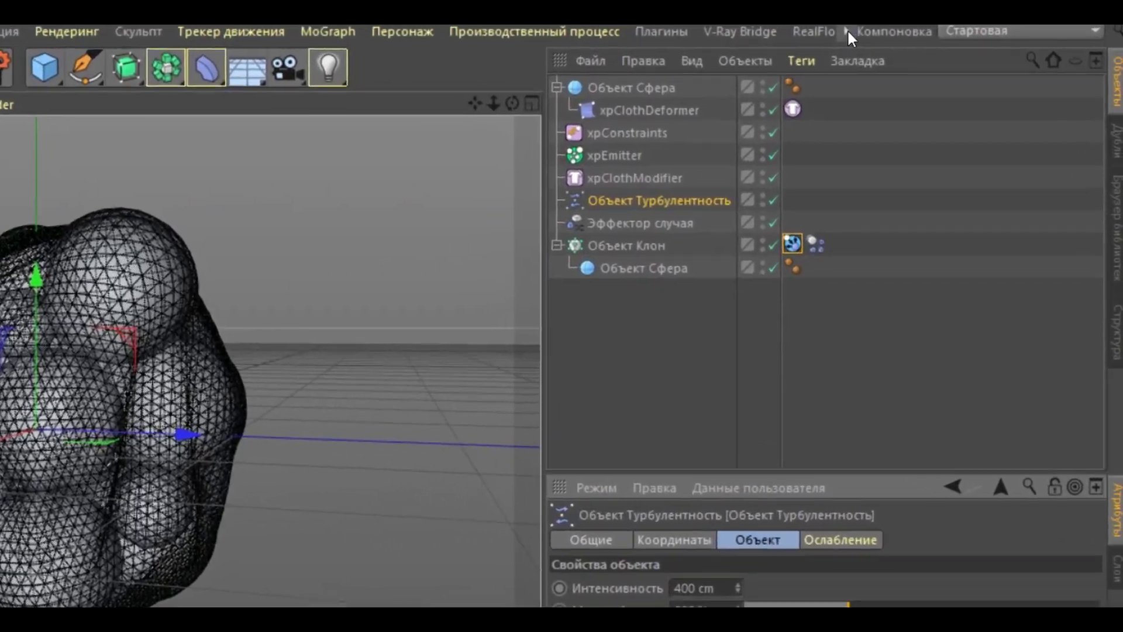
pyautogui.click(942, 29)
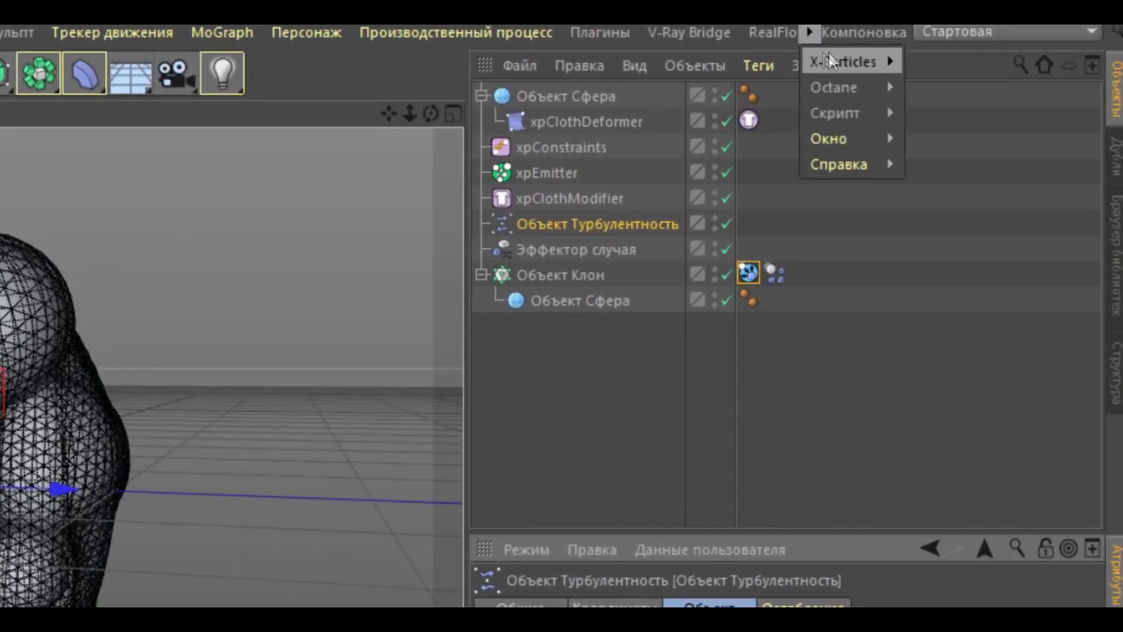
pyautogui.moveTo(999, 336)
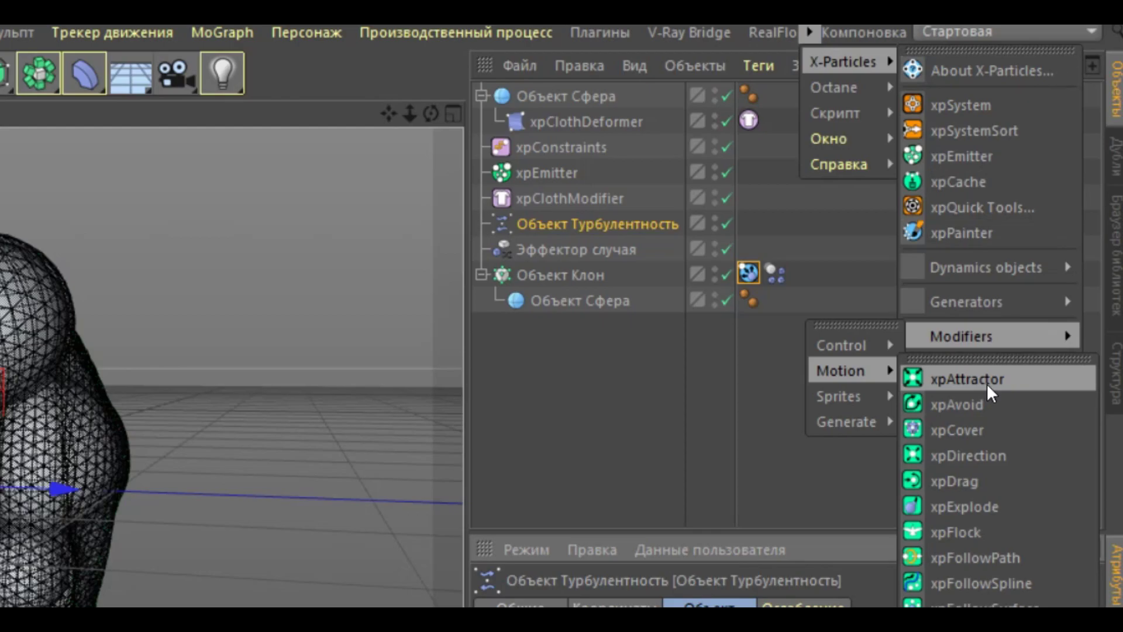
# Step: Add an xpAttractor modifier and replay the simulation from the first frame
pyautogui.click(988, 384)
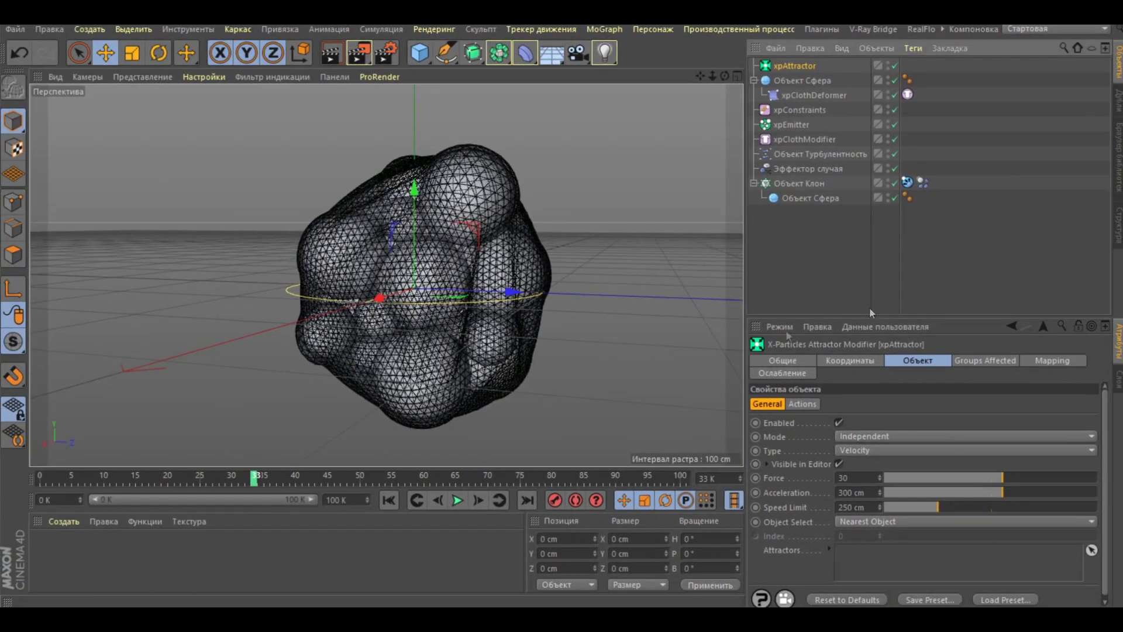
pyautogui.click(388, 501)
pyautogui.click(457, 501)
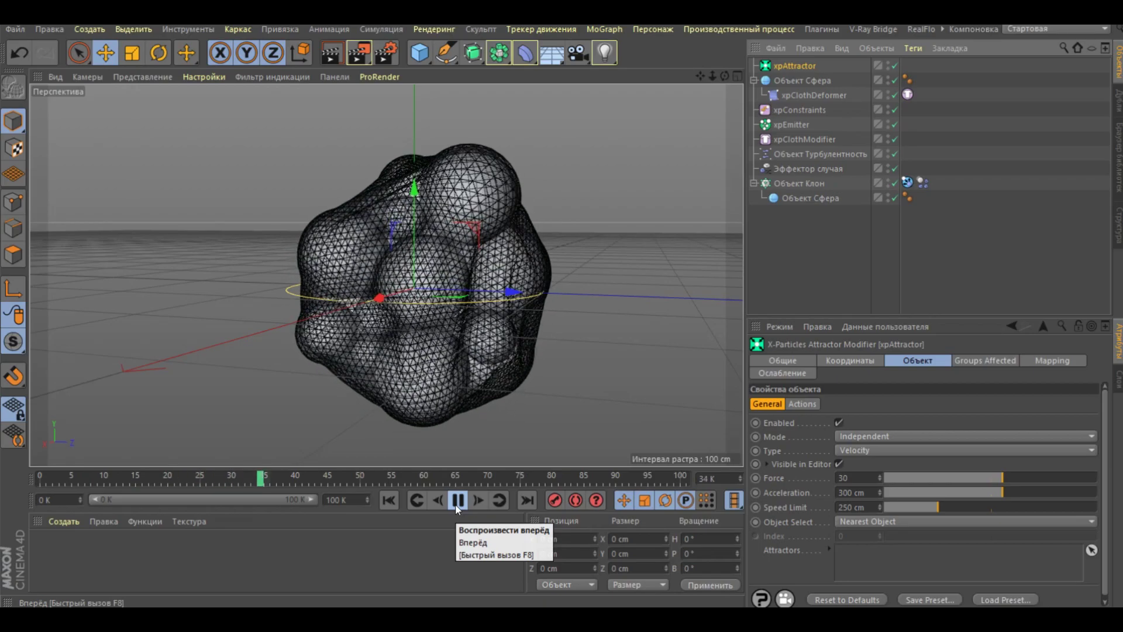
pyautogui.click(457, 505)
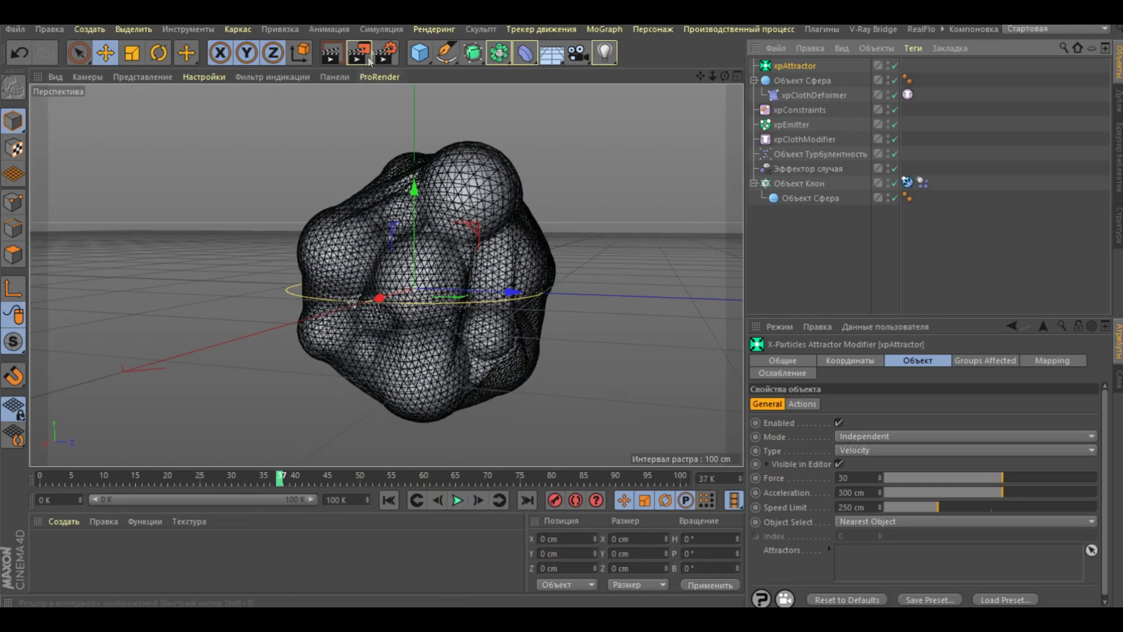
pyautogui.click(374, 31)
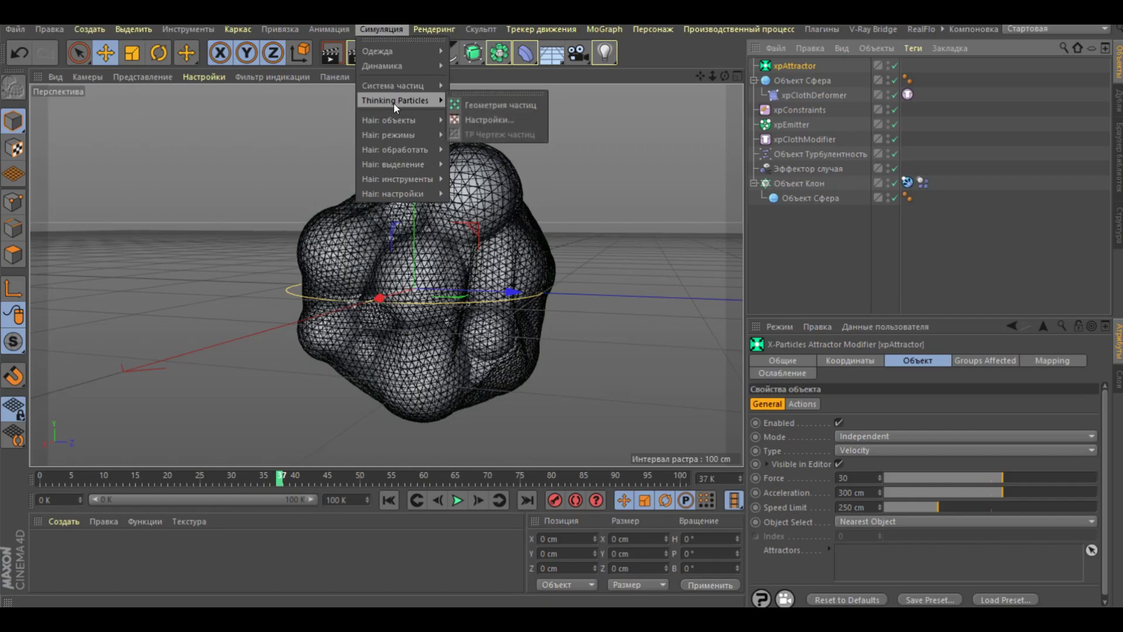
# Step: Add a Friction object with coefficient 10 and preview the cloth-wrapped spheres
pyautogui.moveTo(393, 85)
pyautogui.click(500, 157)
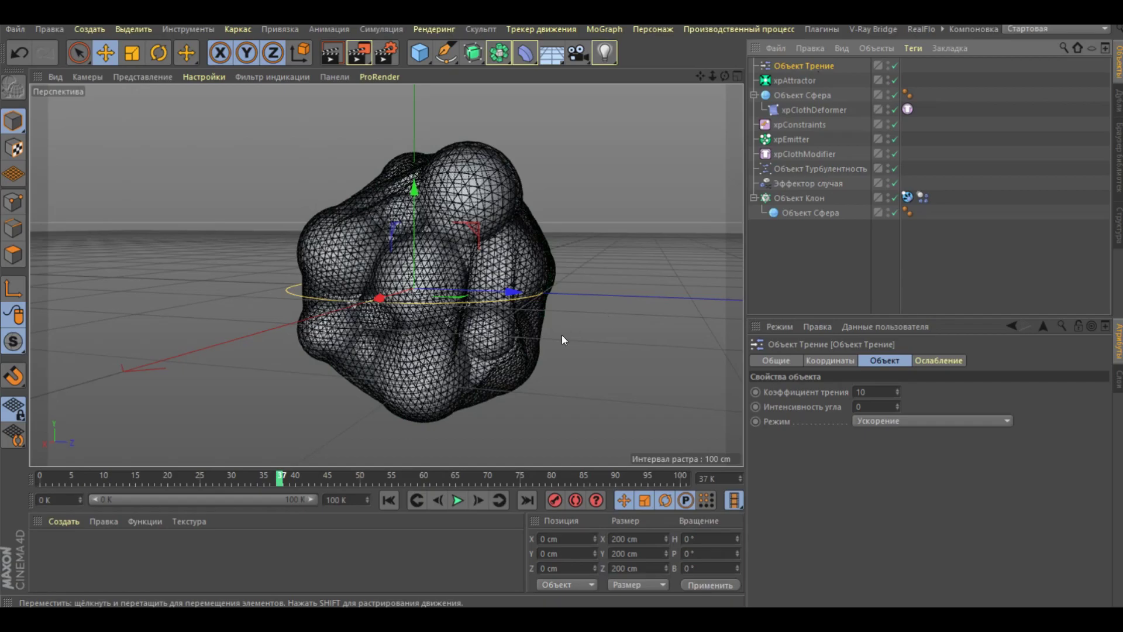
pyautogui.click(462, 501)
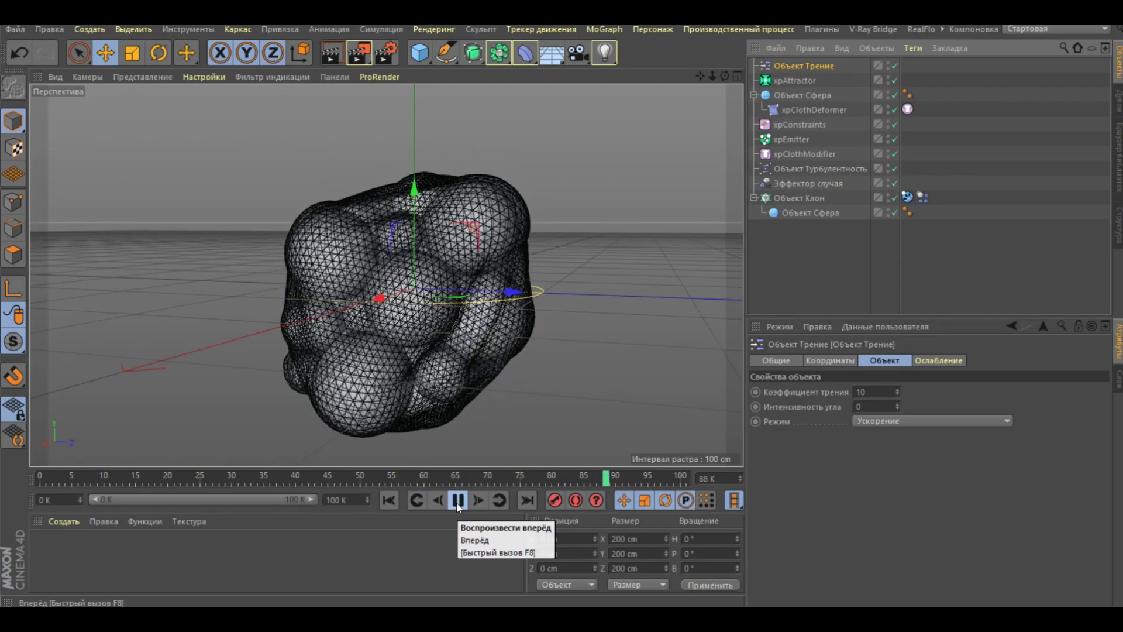
pyautogui.click(457, 500)
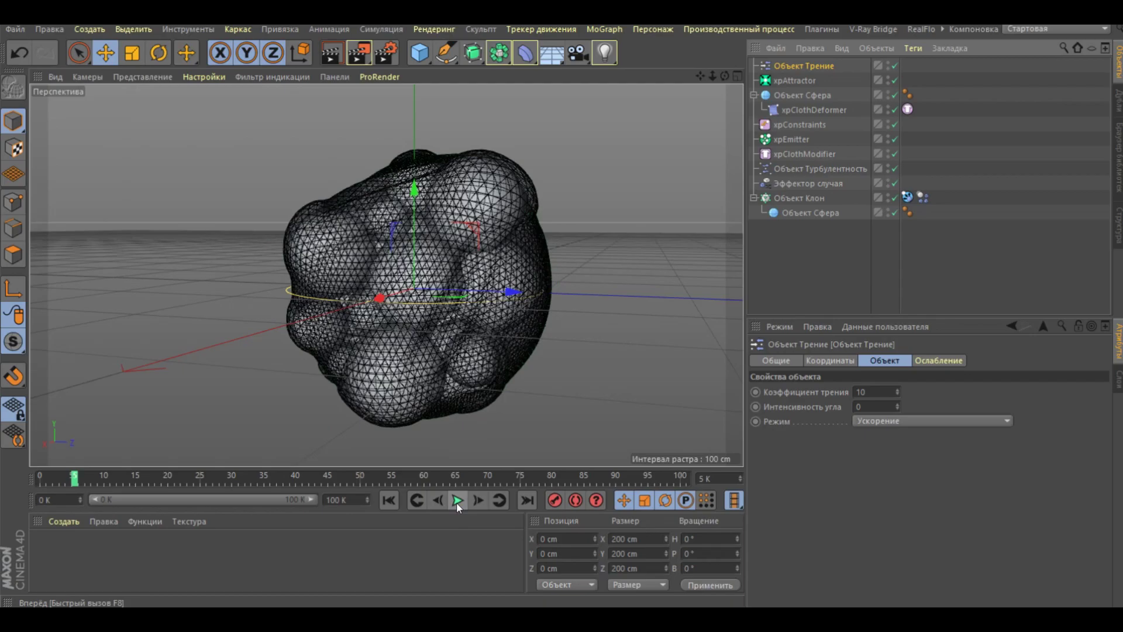
pyautogui.click(802, 168)
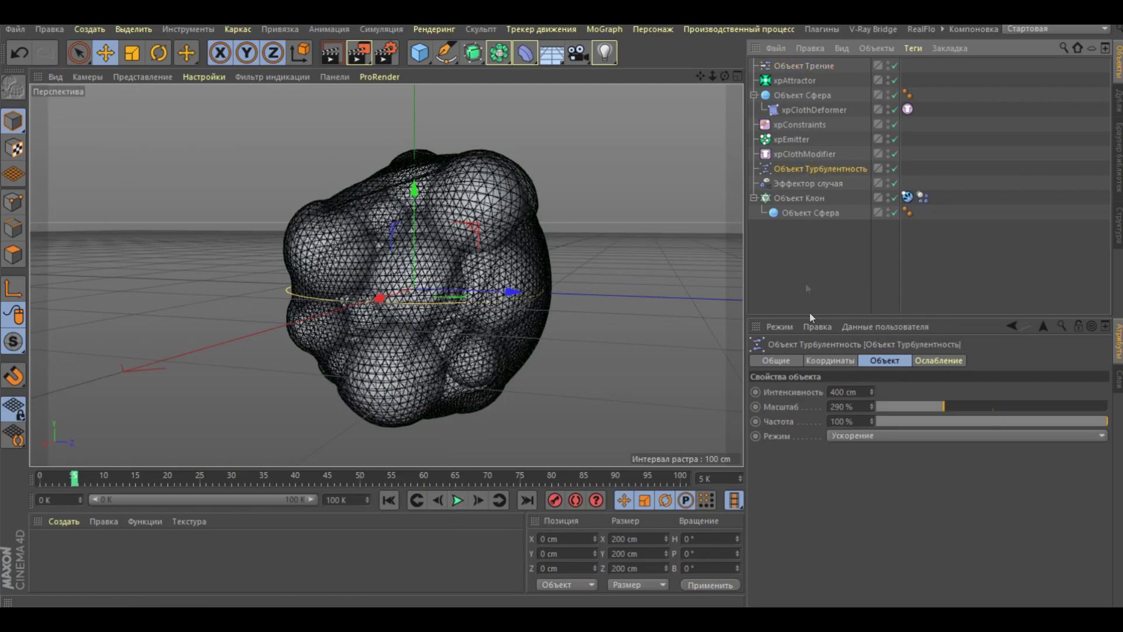
# Step: Set the turbulence Интенсивность to 350 cm and play the simulation to frame 80
pyautogui.doubleClick(843, 391)
pyautogui.write('350')
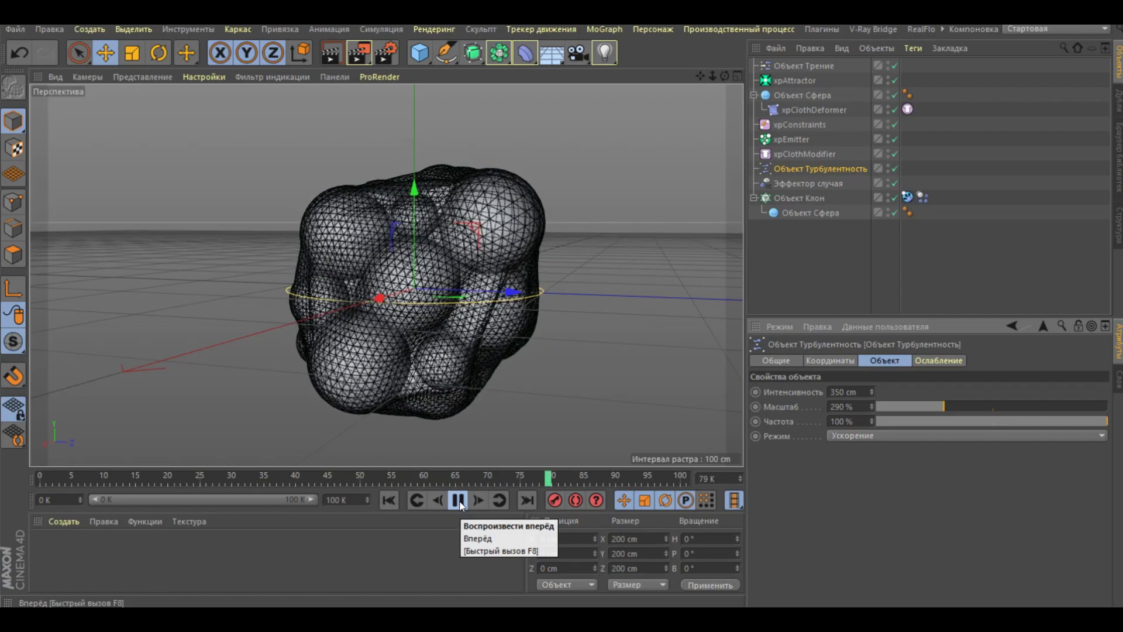
pyautogui.click(458, 501)
pyautogui.click(798, 278)
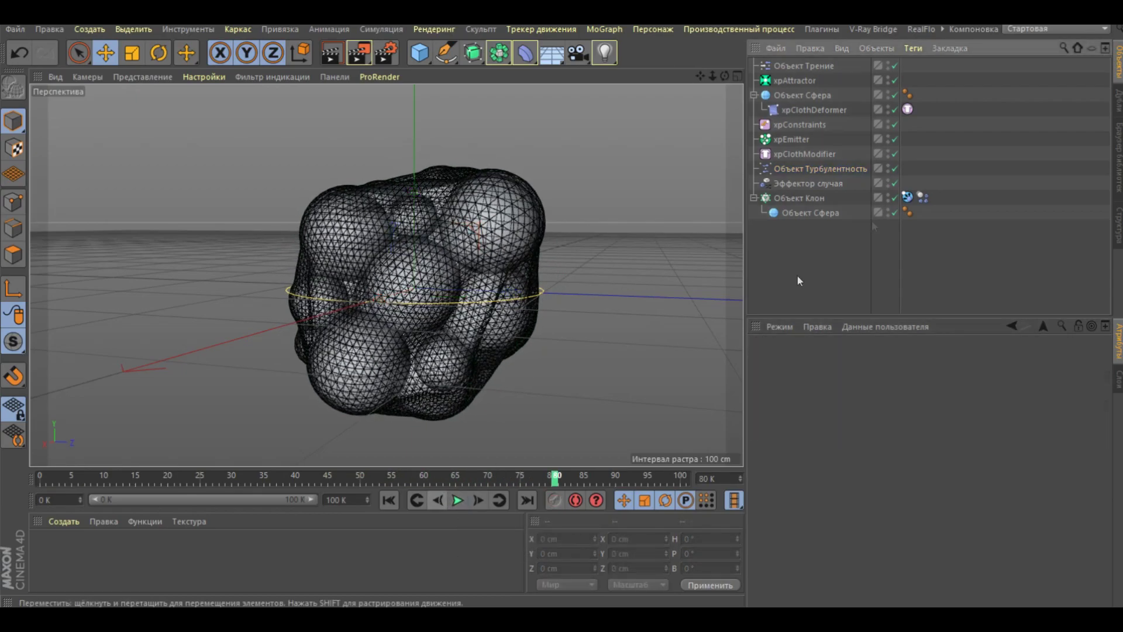
pyautogui.click(908, 108)
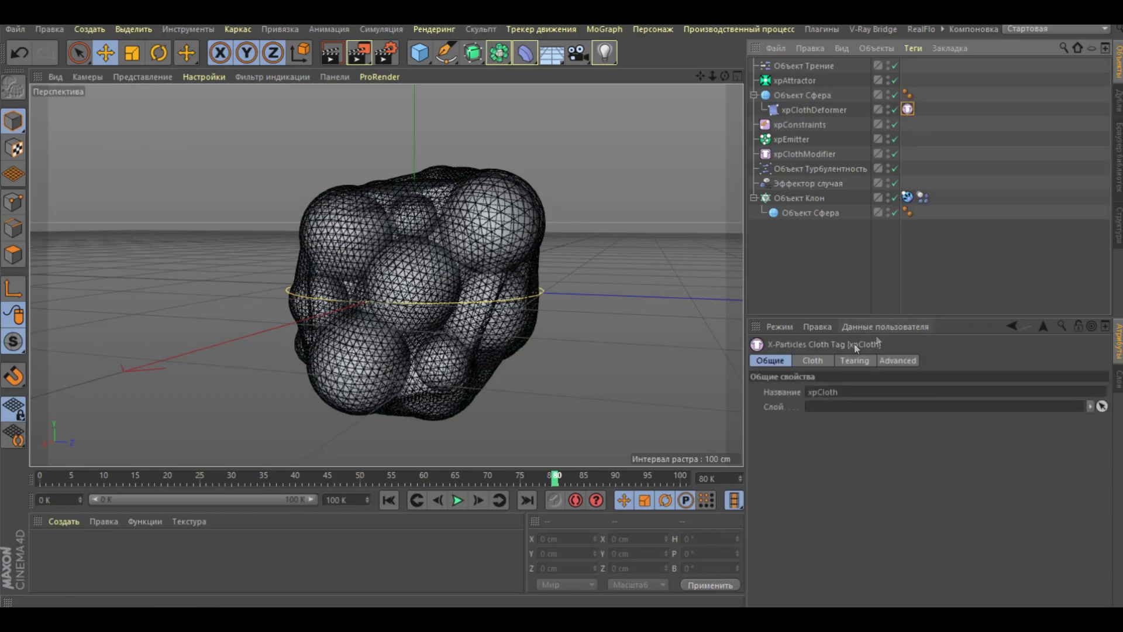
# Step: Lower the xpCloth Structure, Shear and Bend strengths to about 50% and replay from the start
pyautogui.click(820, 360)
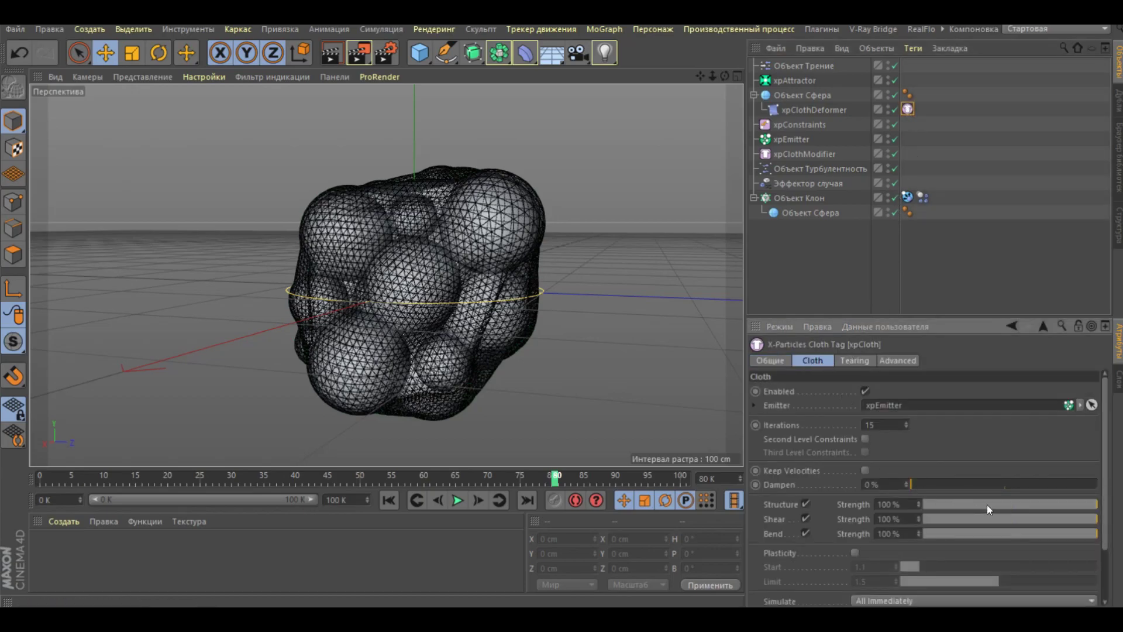
pyautogui.click(1013, 507)
pyautogui.click(1012, 519)
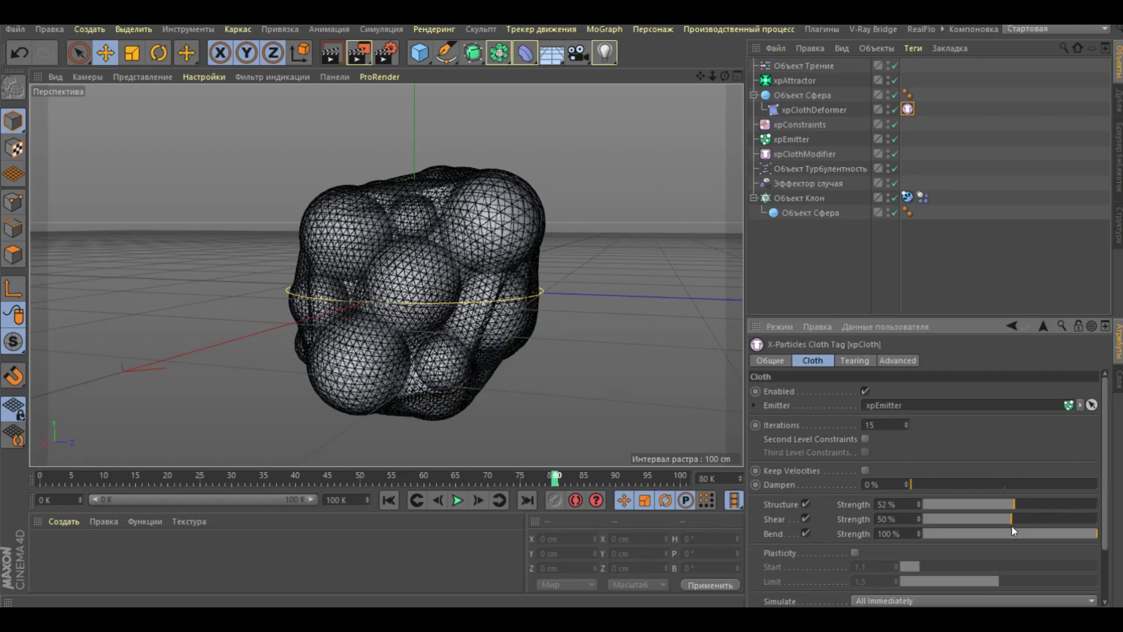
pyautogui.click(1014, 534)
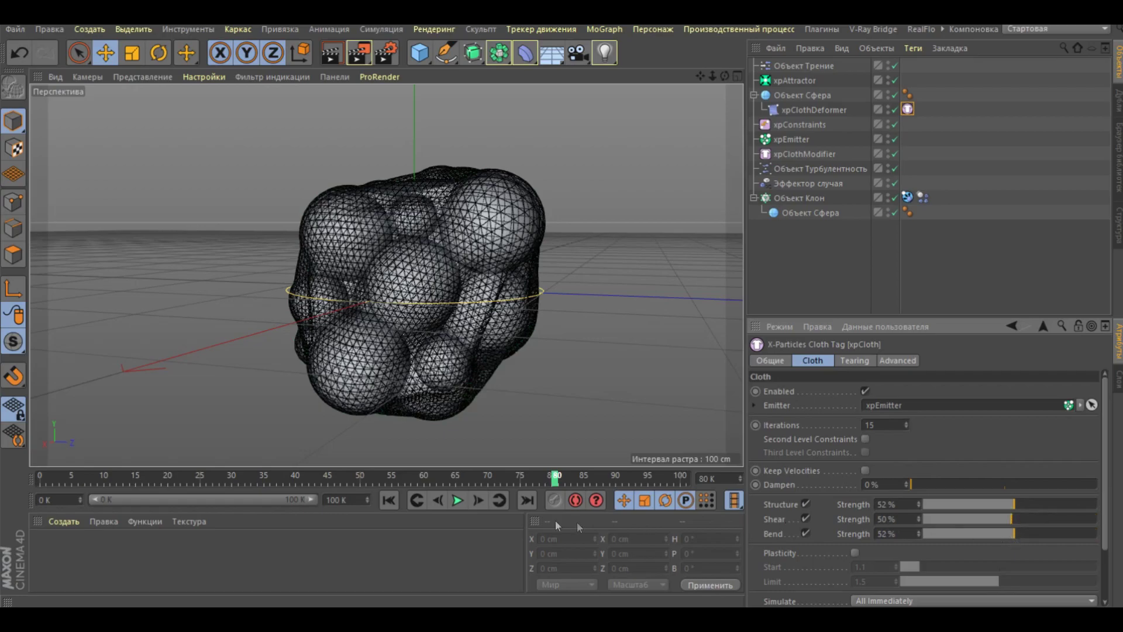
pyautogui.click(390, 500)
pyautogui.click(457, 500)
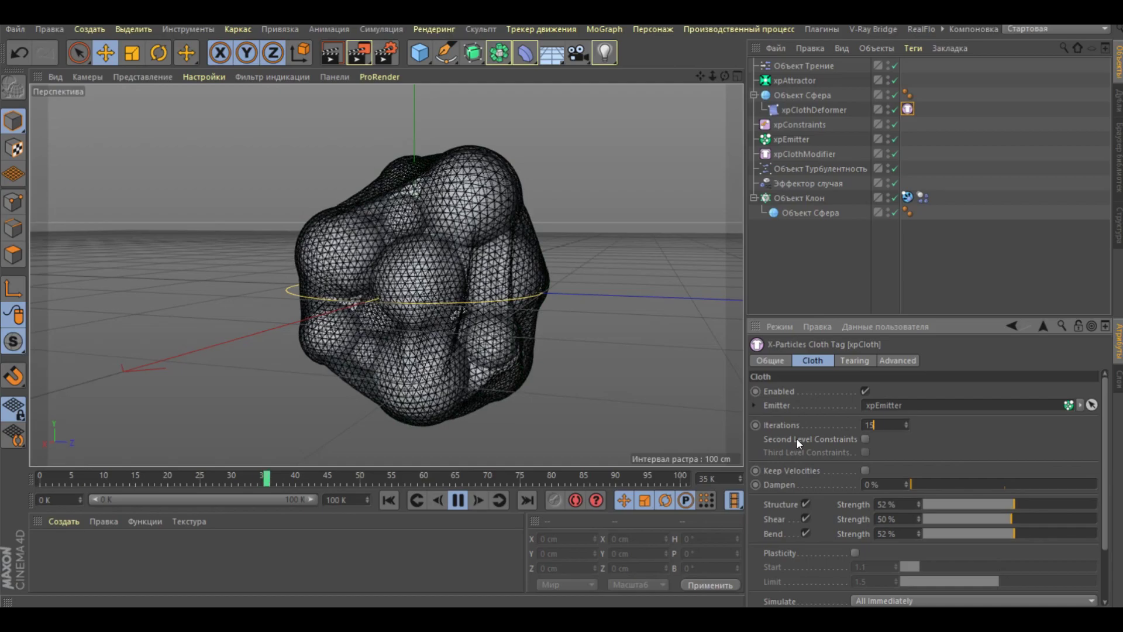
# Step: Raise cloth Iterations from 15 to 30 and stop playback at frame 97
pyautogui.press('BackSpace')
pyautogui.press('BackSpace')
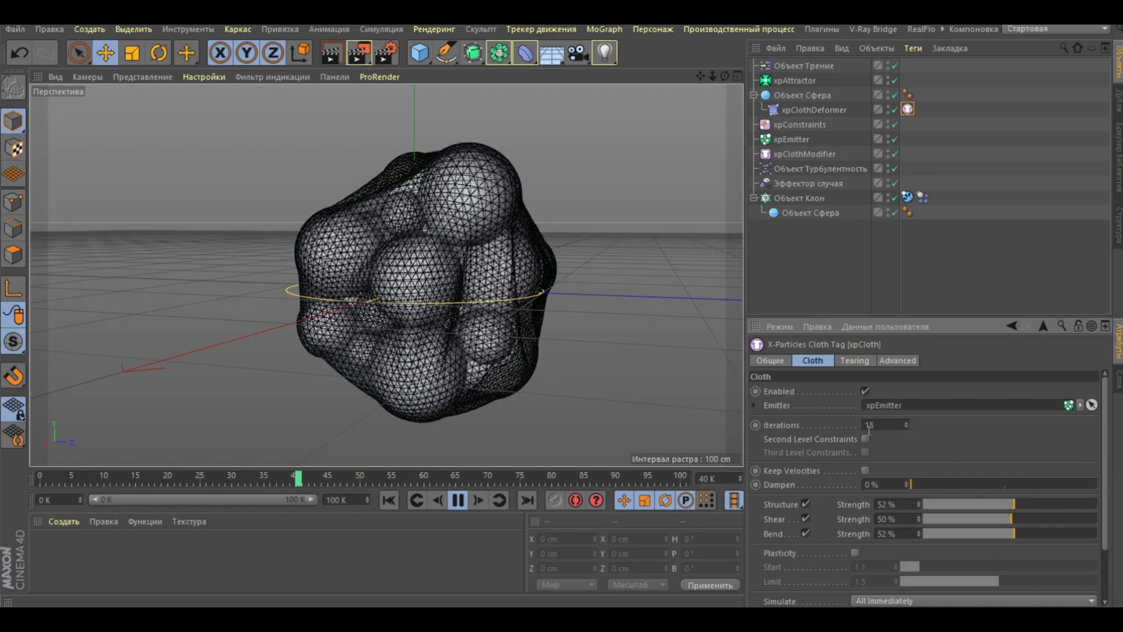
pyautogui.write('30')
pyautogui.press('Return')
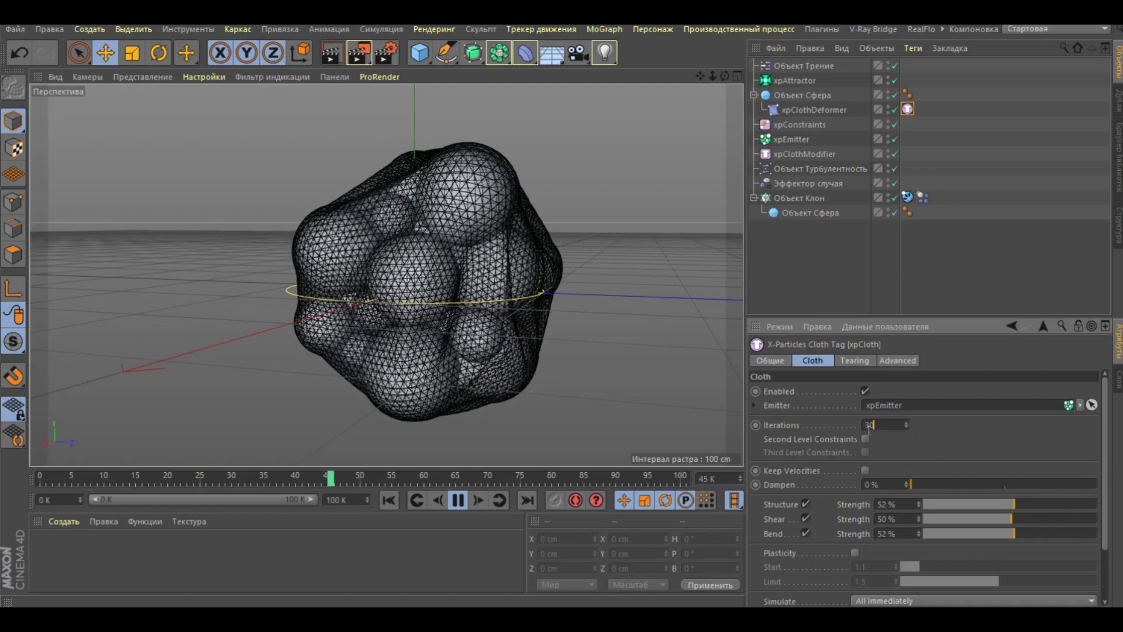
pyautogui.click(459, 501)
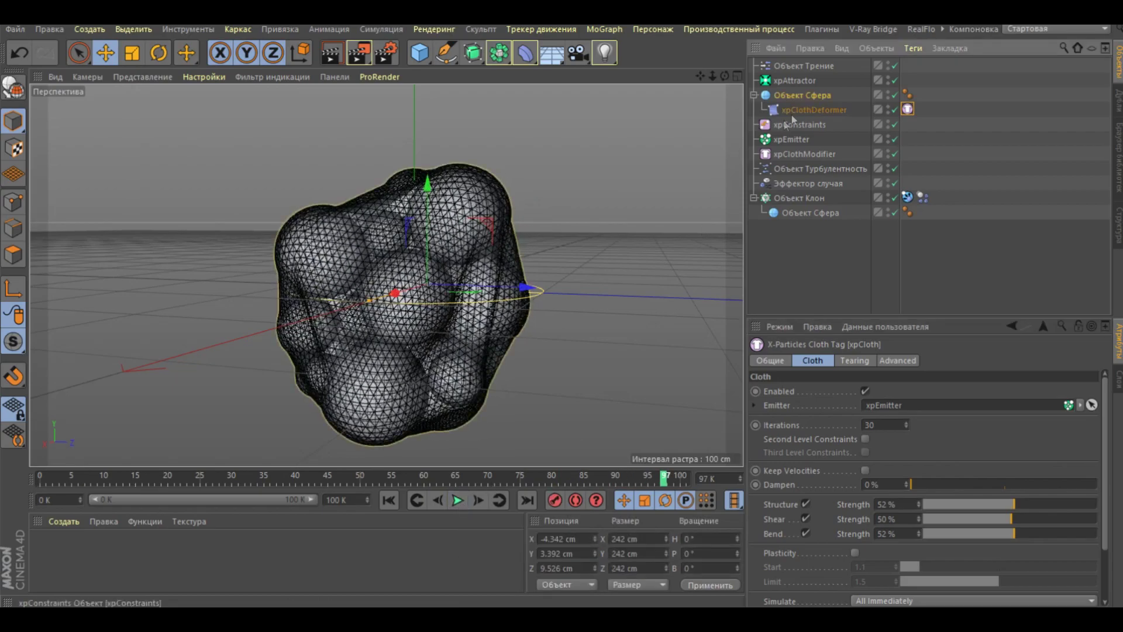
pyautogui.click(795, 97)
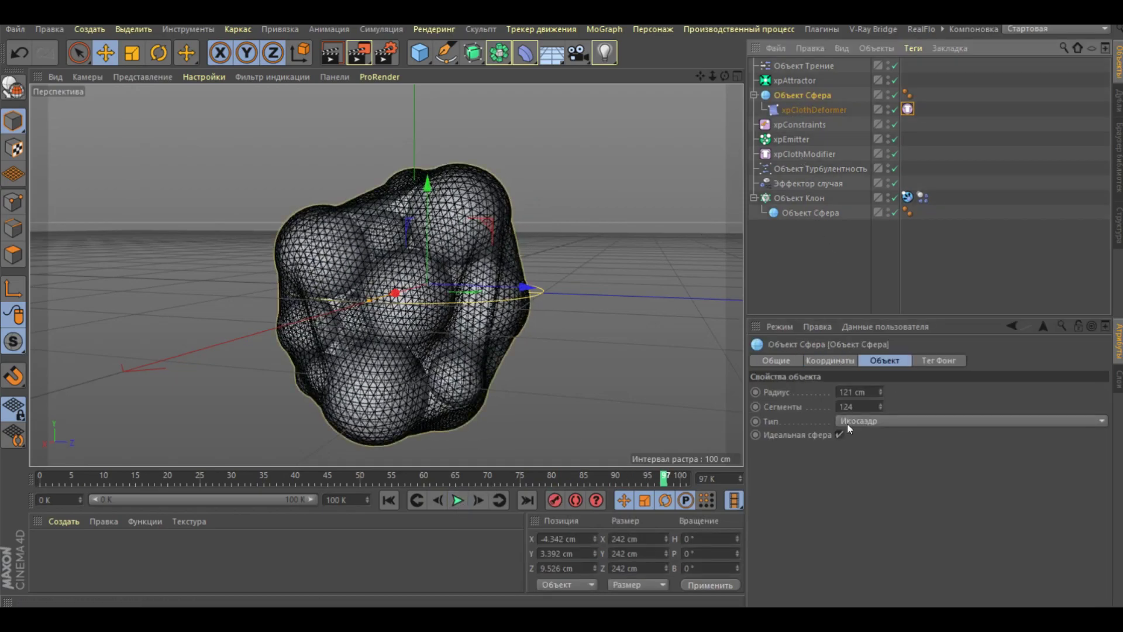
# Step: Turn off Рентген on Объект Сфера, switch the viewport to Gouraud shading, and replay
pyautogui.click(778, 360)
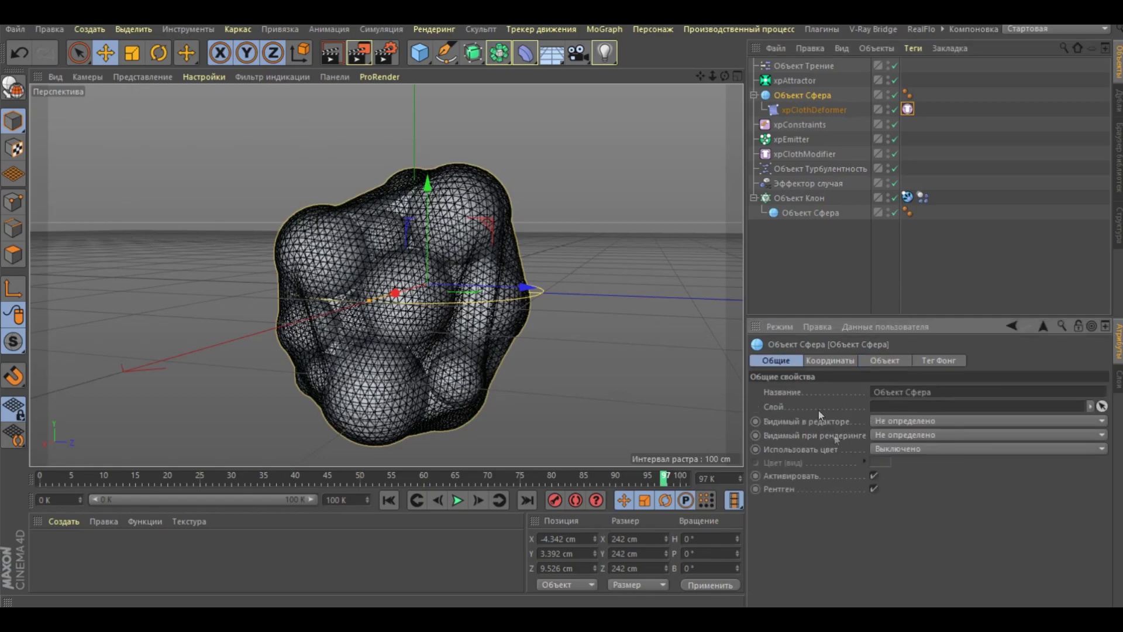
pyautogui.click(874, 490)
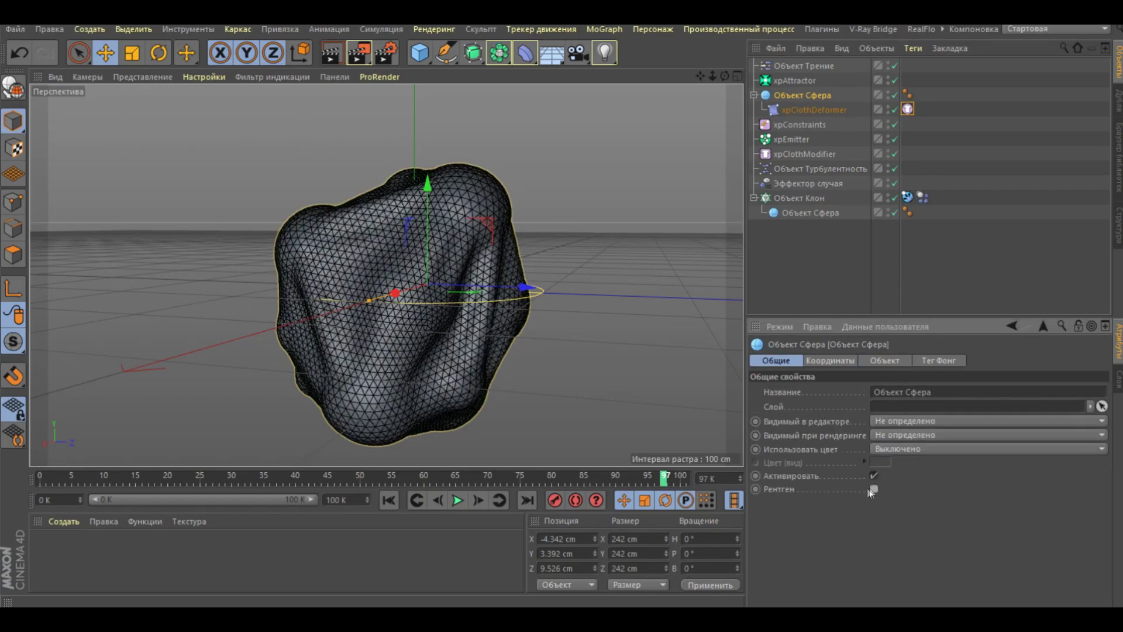
pyautogui.click(397, 501)
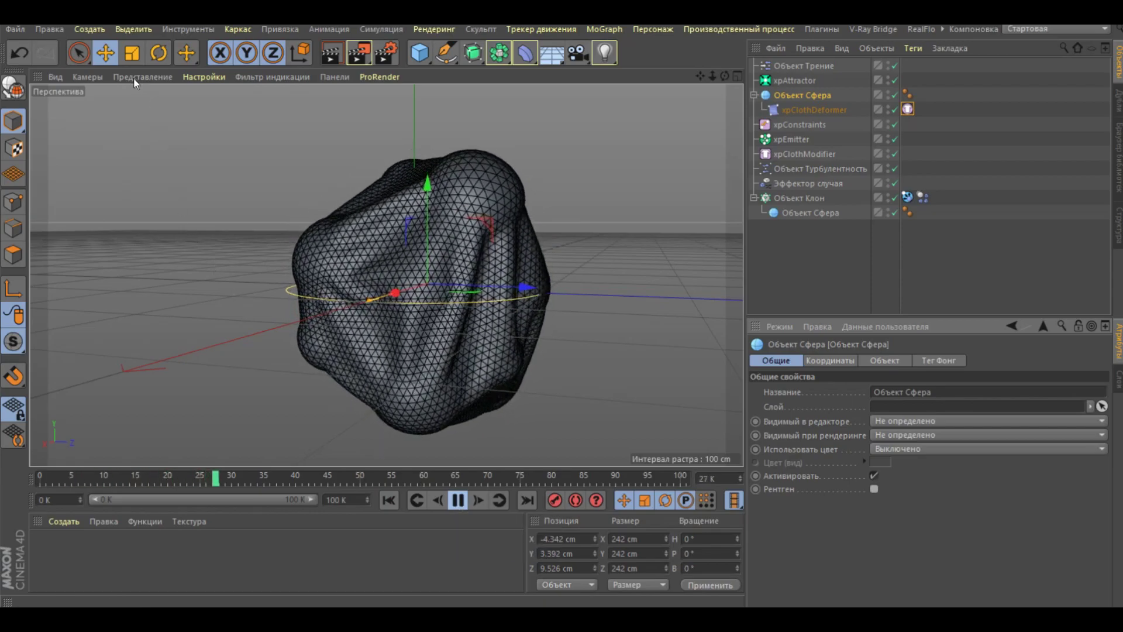
pyautogui.press('n')
pyautogui.press('a')
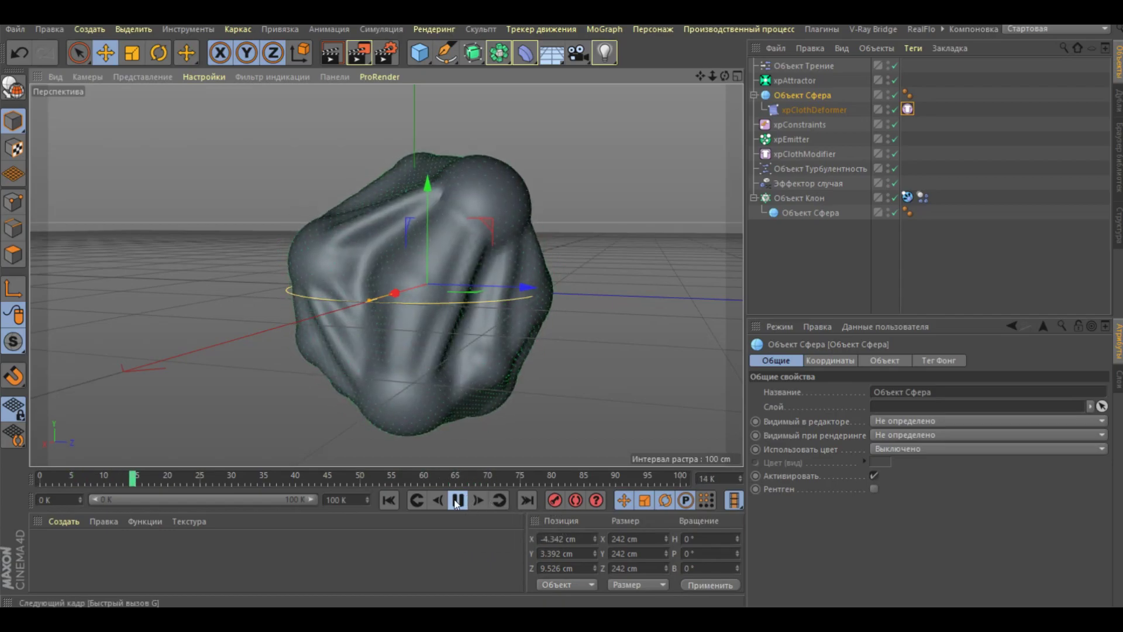
pyautogui.press('F8')
# Step: Set the turbulence intensity to 300 cm and replay the cloth simulation from the start
pyautogui.click(794, 169)
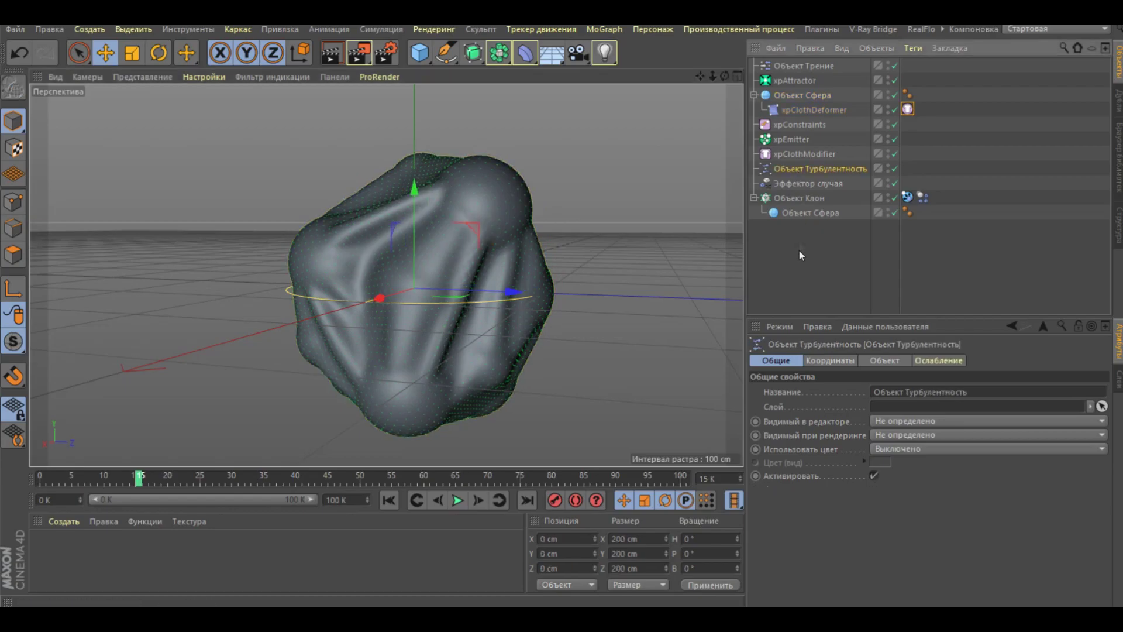
pyautogui.click(877, 362)
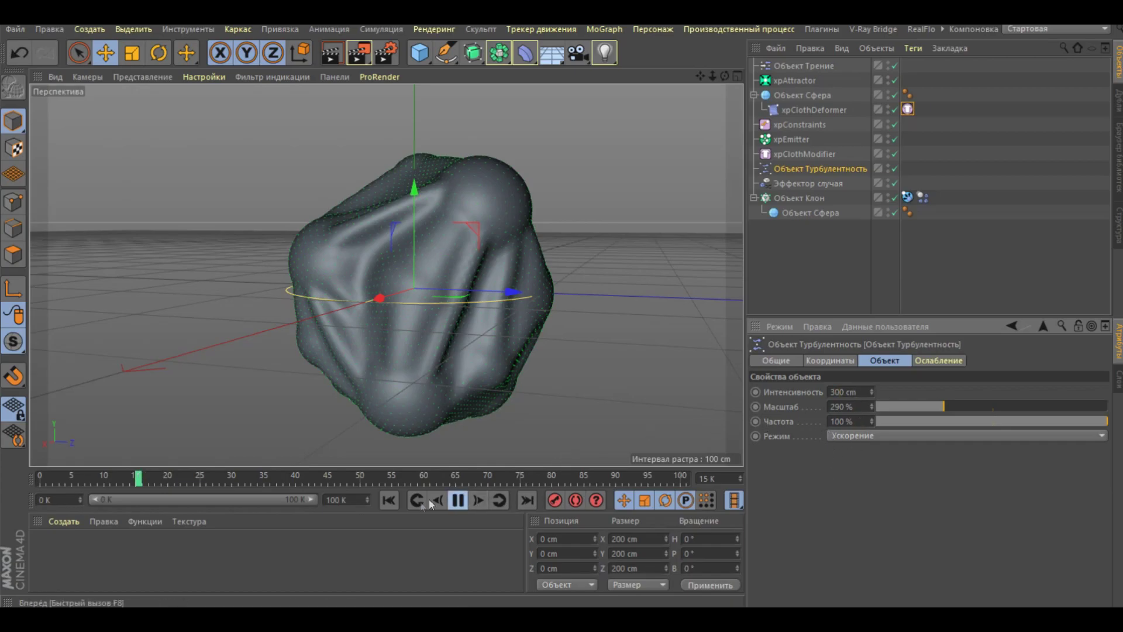
pyautogui.click(389, 500)
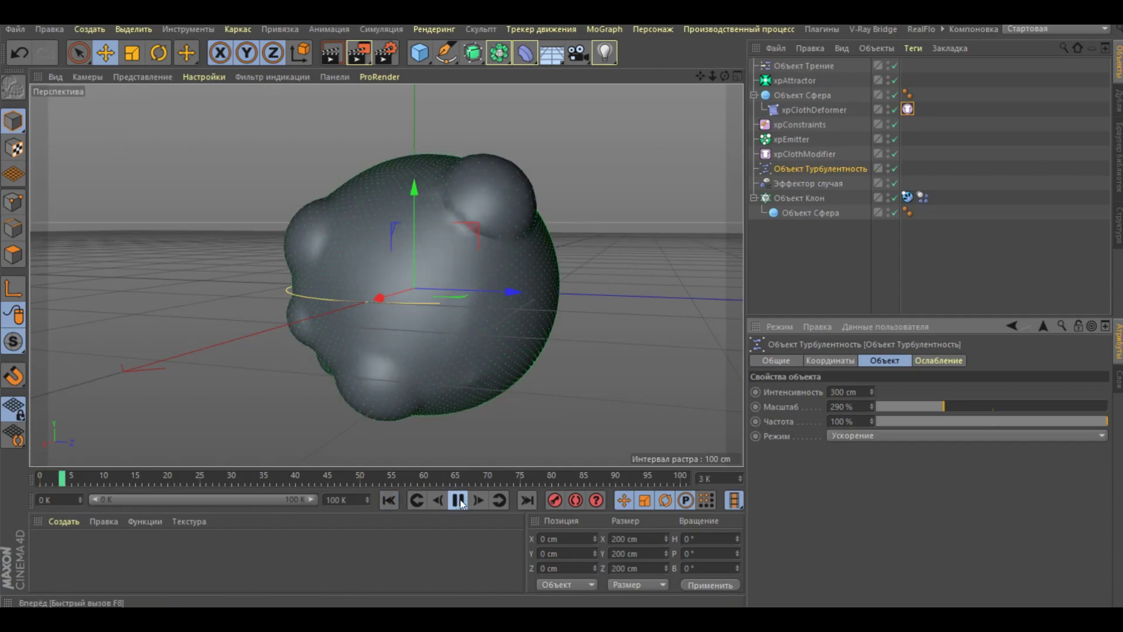
pyautogui.click(460, 498)
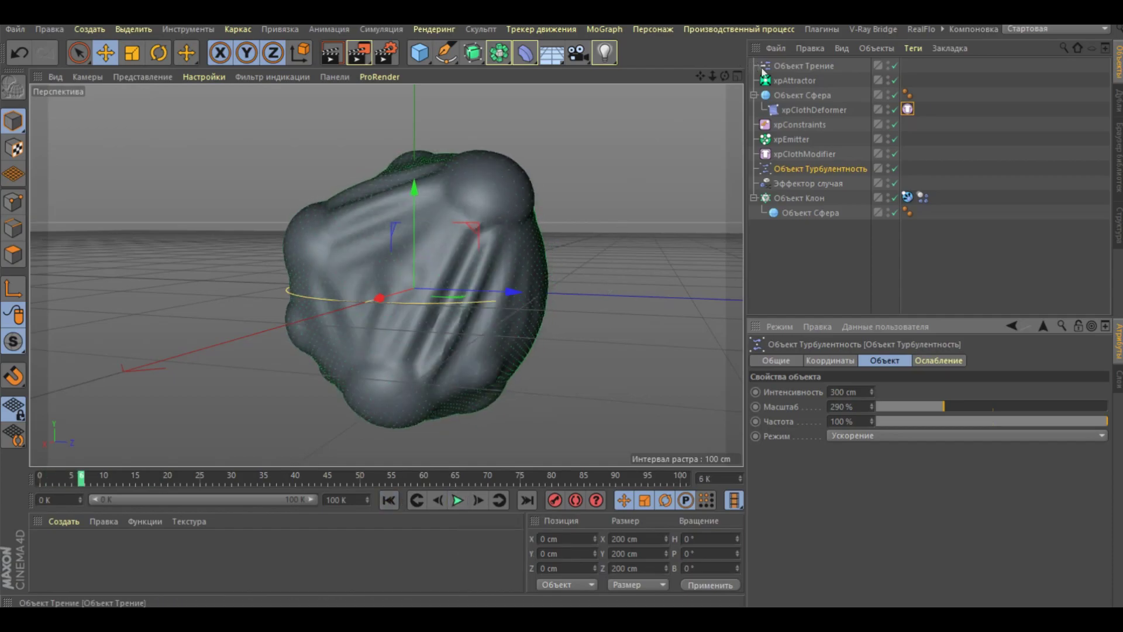
# Step: Change Объект Трение's friction coefficient to 30 and play the simulation again
pyautogui.click(794, 65)
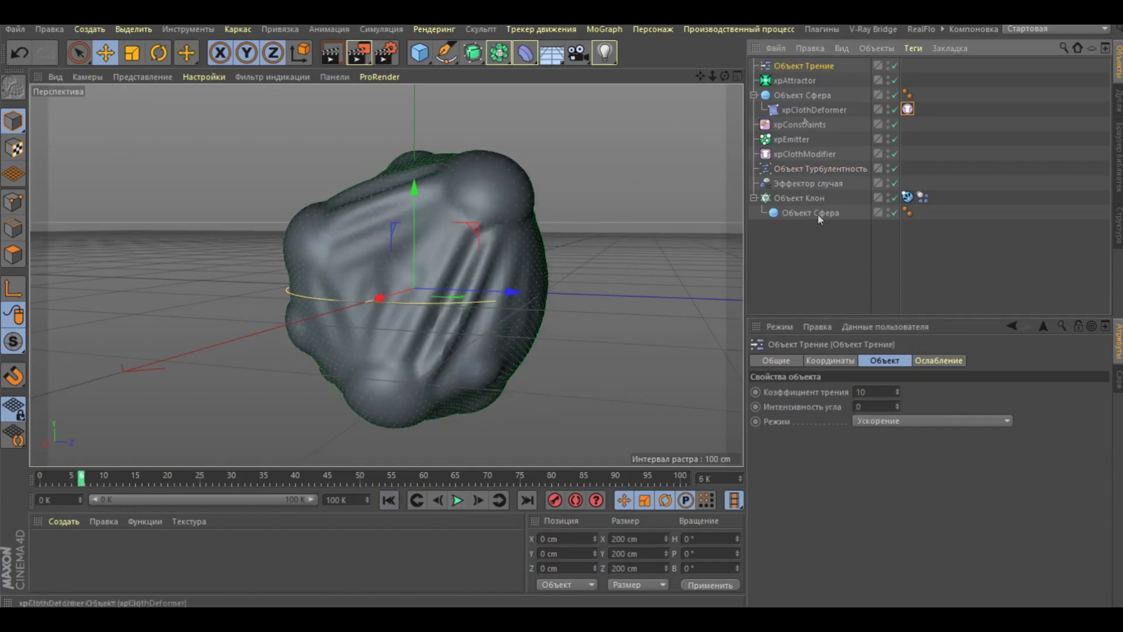
pyautogui.click(860, 391)
pyautogui.write('3')
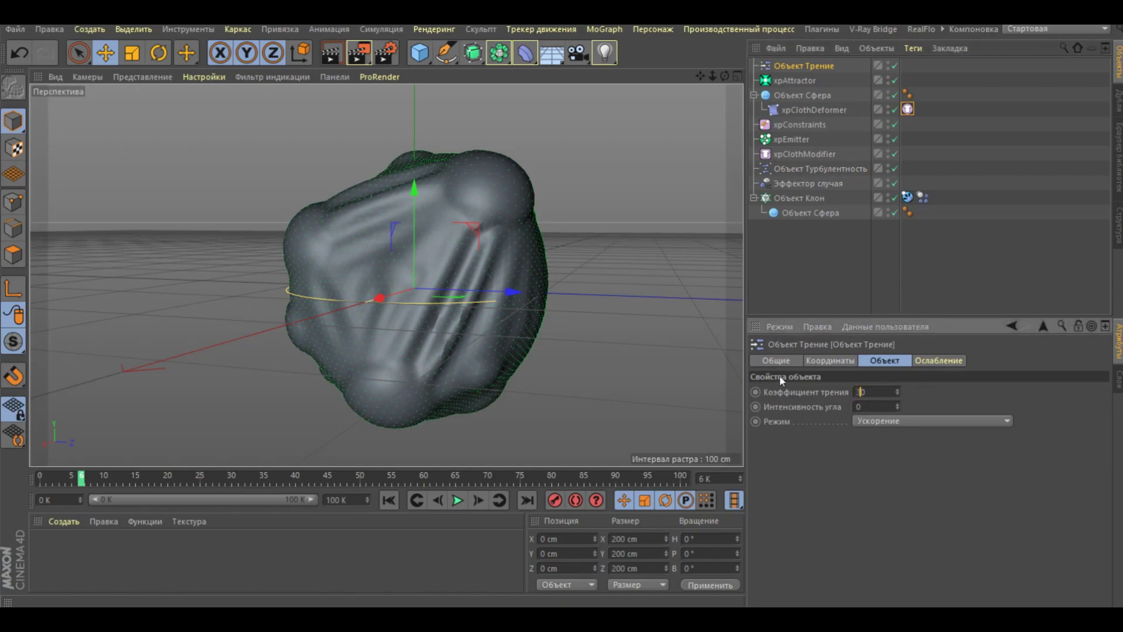
pyautogui.click(457, 501)
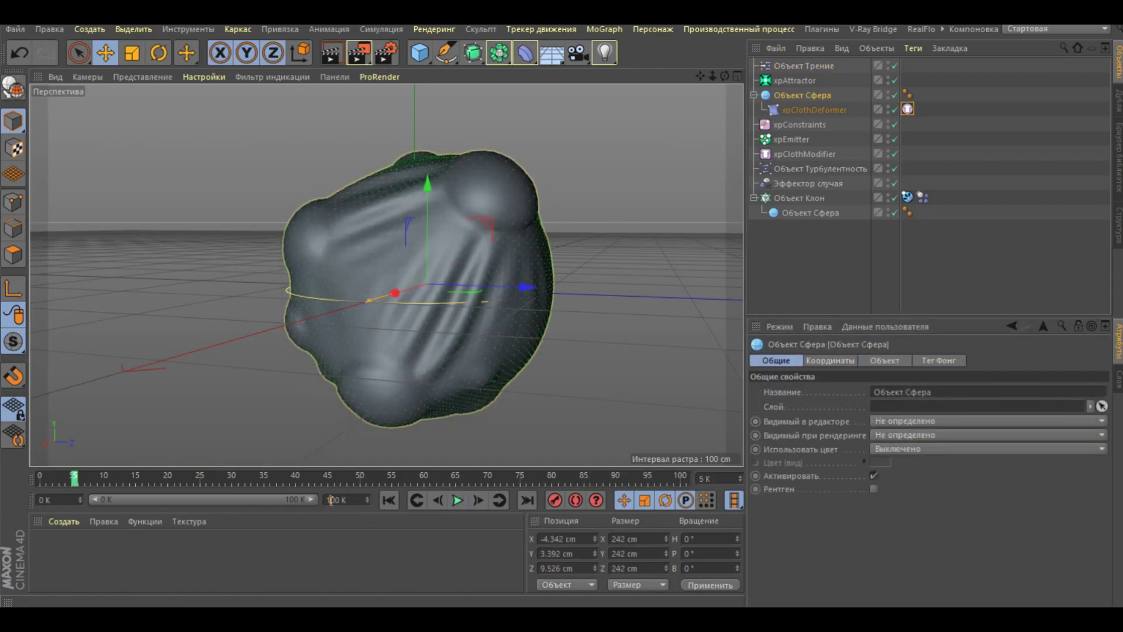
# Step: Extend the preview range to 200 frames and play the cloth simulation to frame 157
pyautogui.moveTo(310, 499)
pyautogui.mouseDown()
pyautogui.moveTo(233, 498)
pyautogui.moveTo(388, 502)
pyautogui.mouseUp()
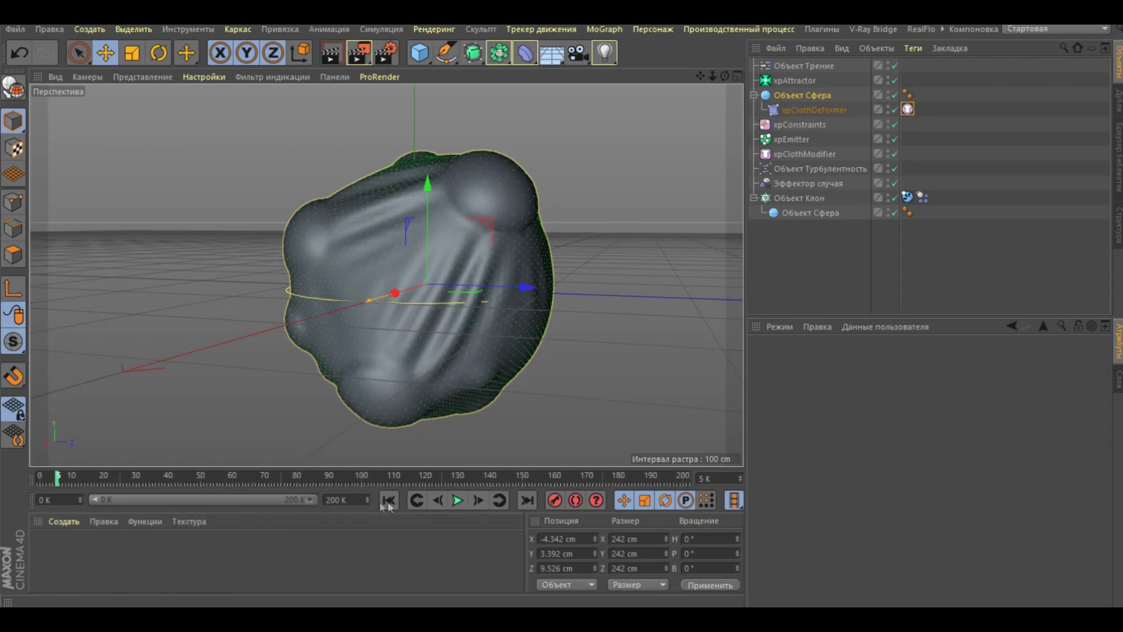
pyautogui.click(459, 501)
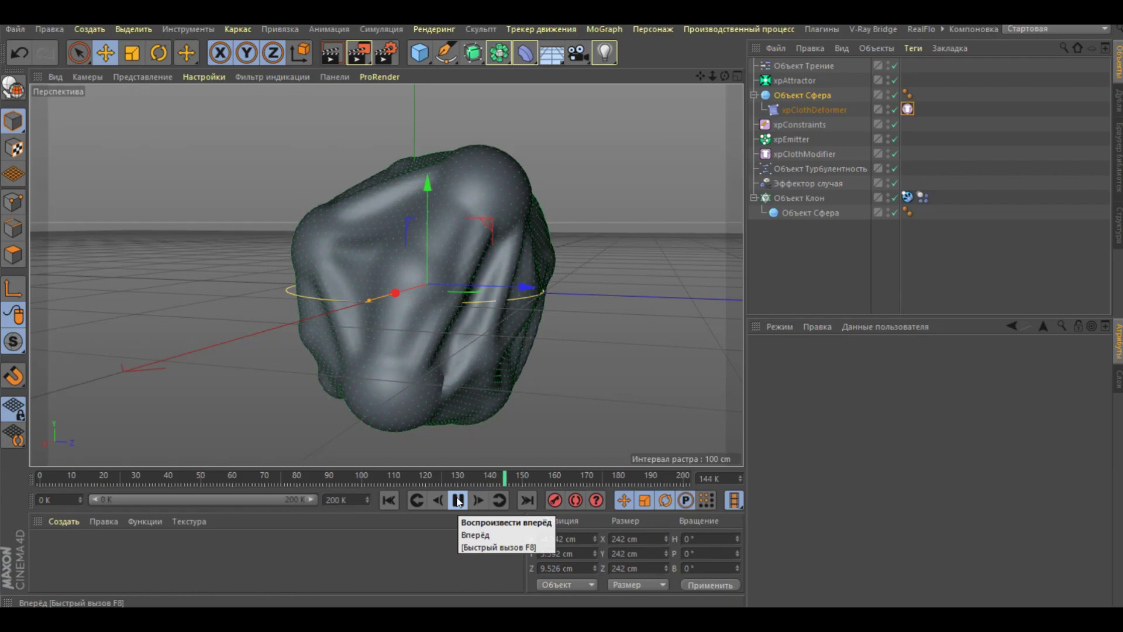
pyautogui.click(458, 502)
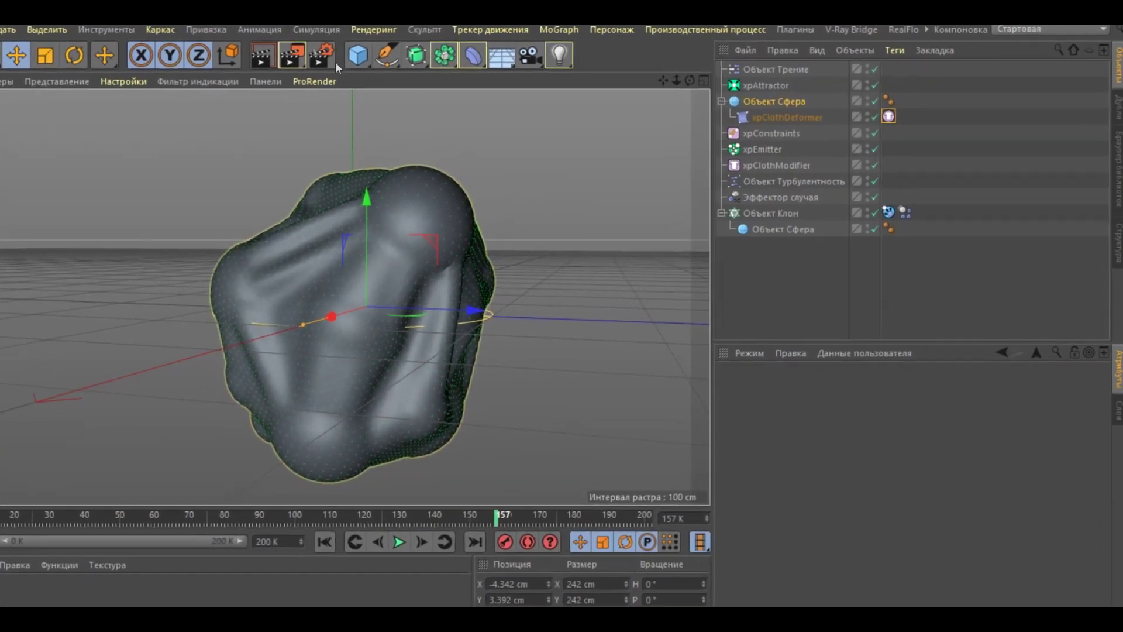
# Step: Add a Поверхность ткани object next to Объект Сфера, enter 0.3 in its settings, and preview
pyautogui.click(200, 29)
pyautogui.moveTo(178, 58)
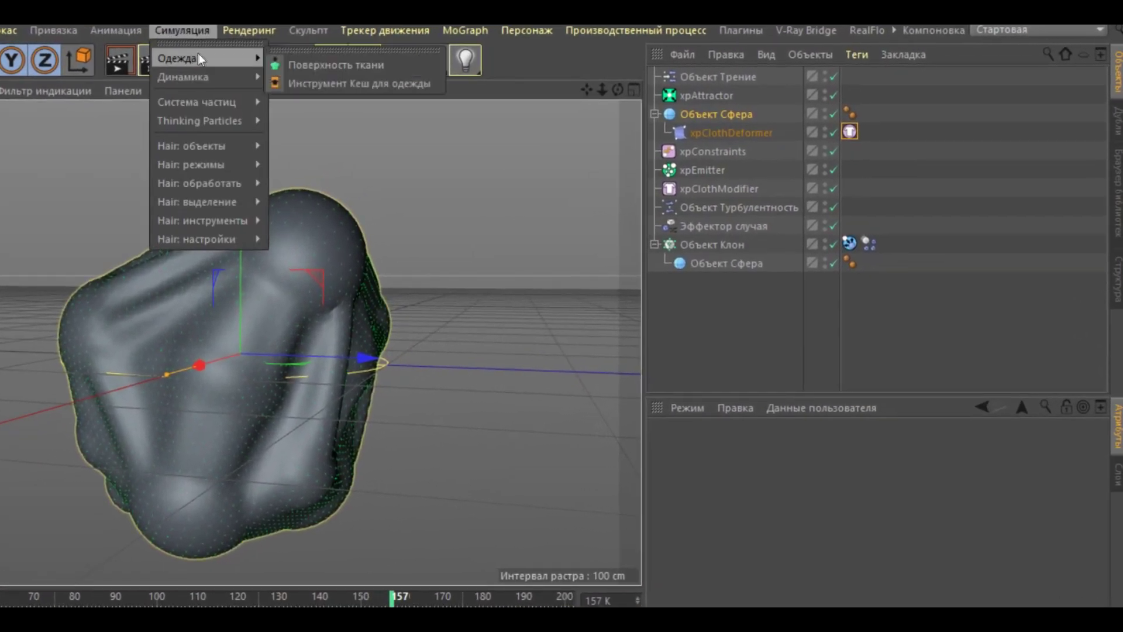
pyautogui.click(304, 69)
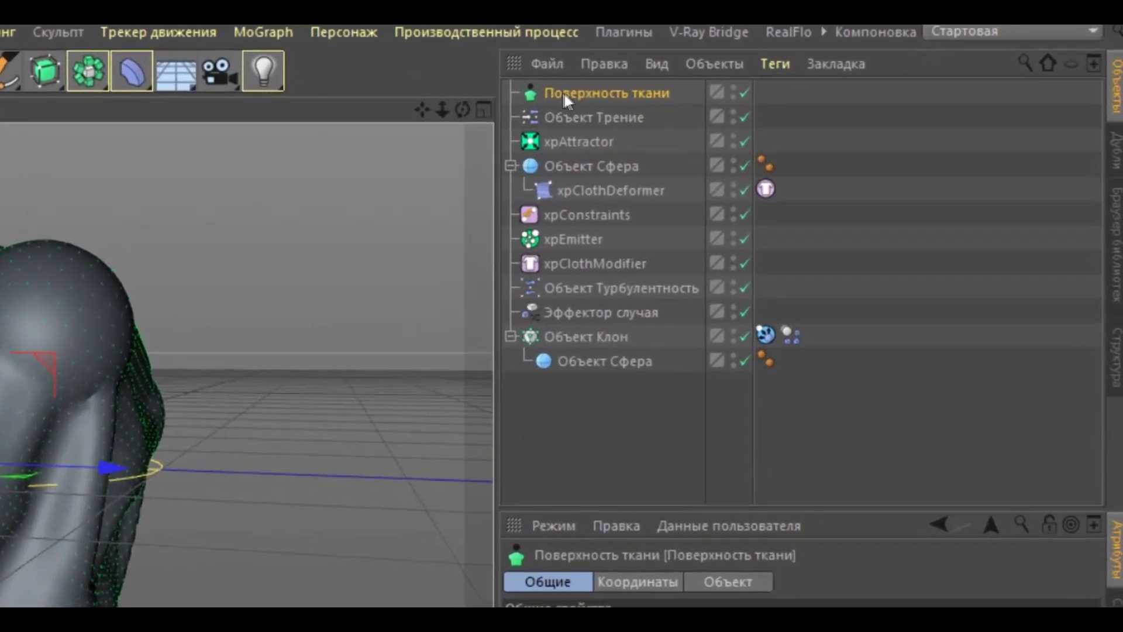
pyautogui.moveTo(481, 150); pyautogui.dragTo(536, 146)
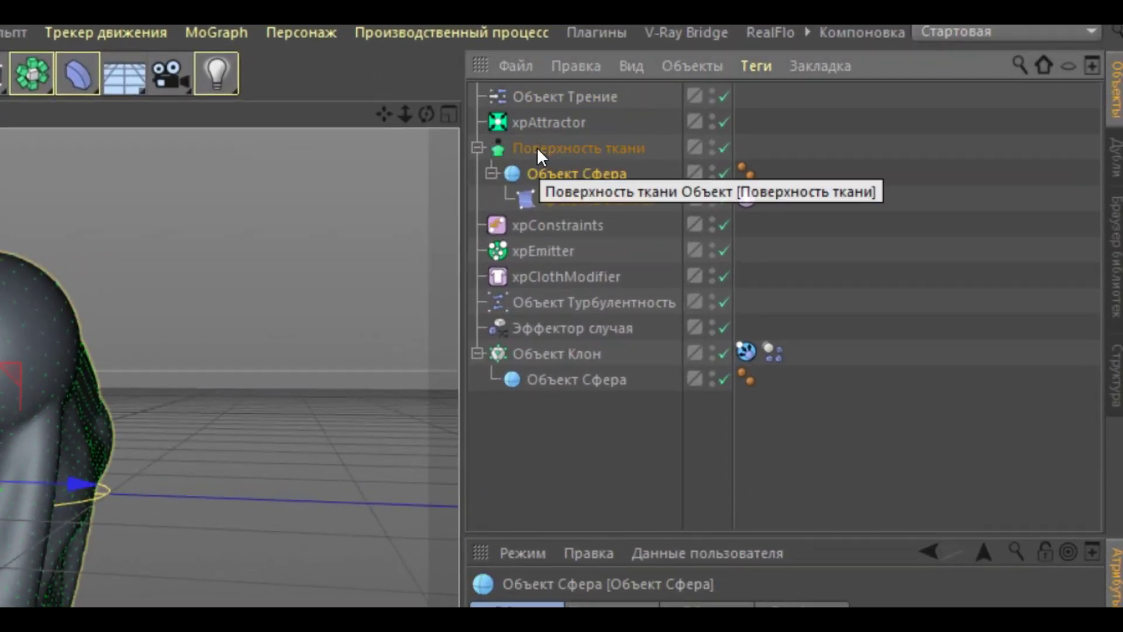
pyautogui.click(535, 146)
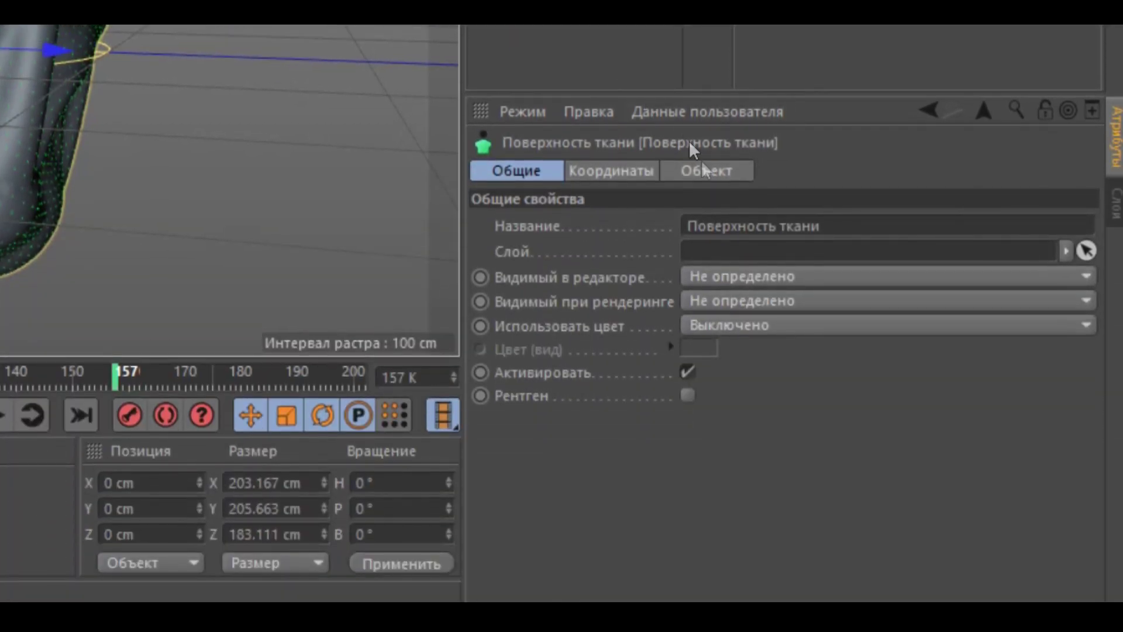
pyautogui.click(706, 171)
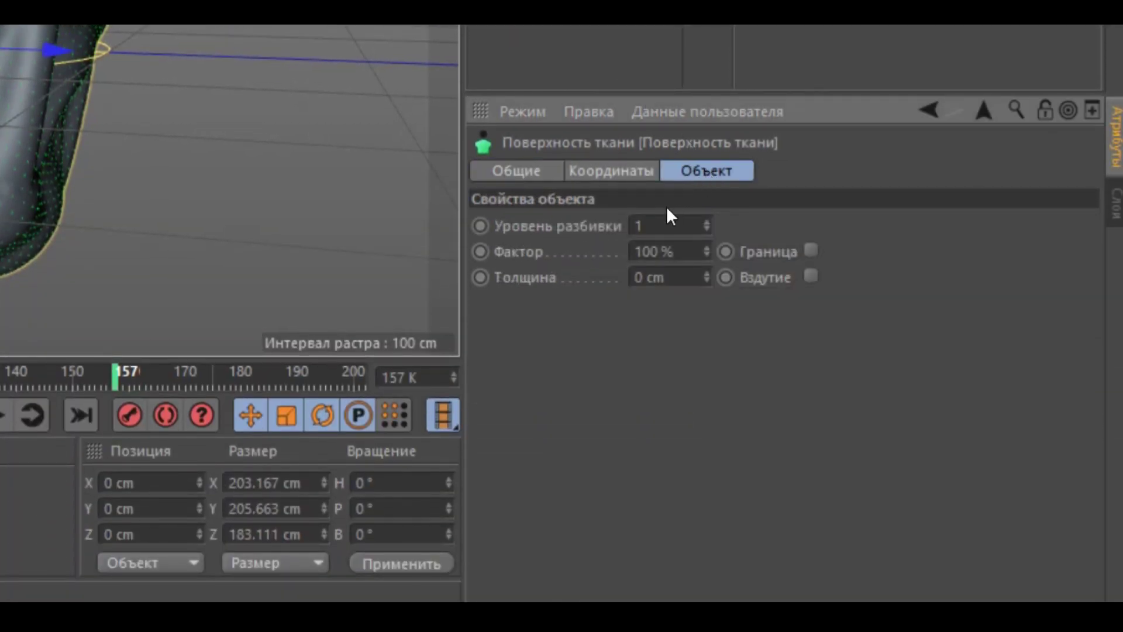
pyautogui.write('0')
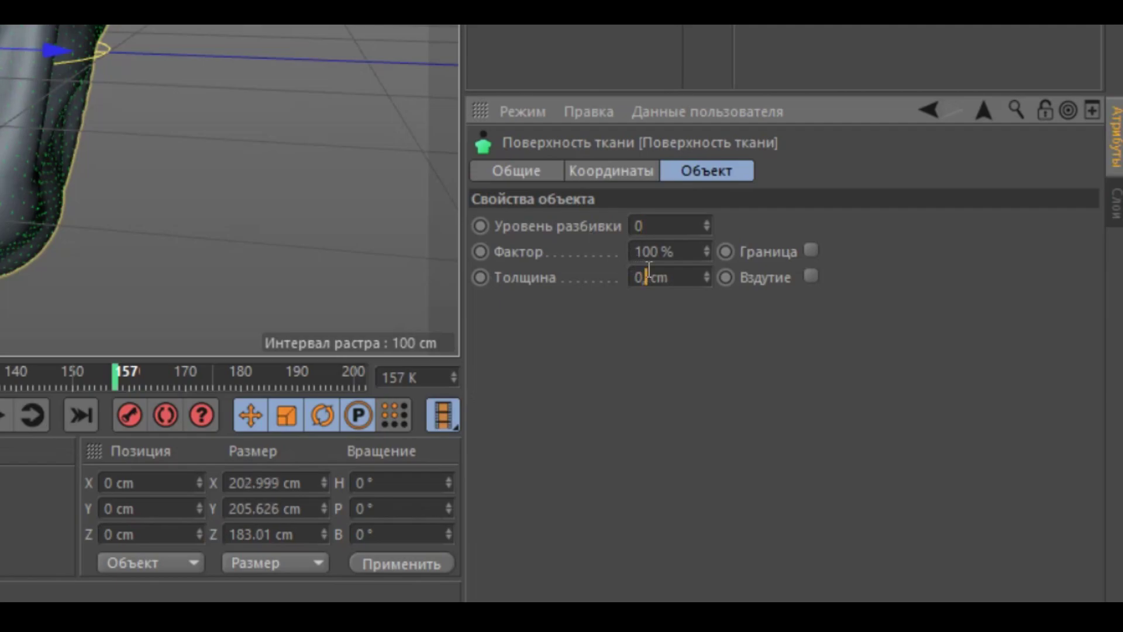
pyautogui.write('.3')
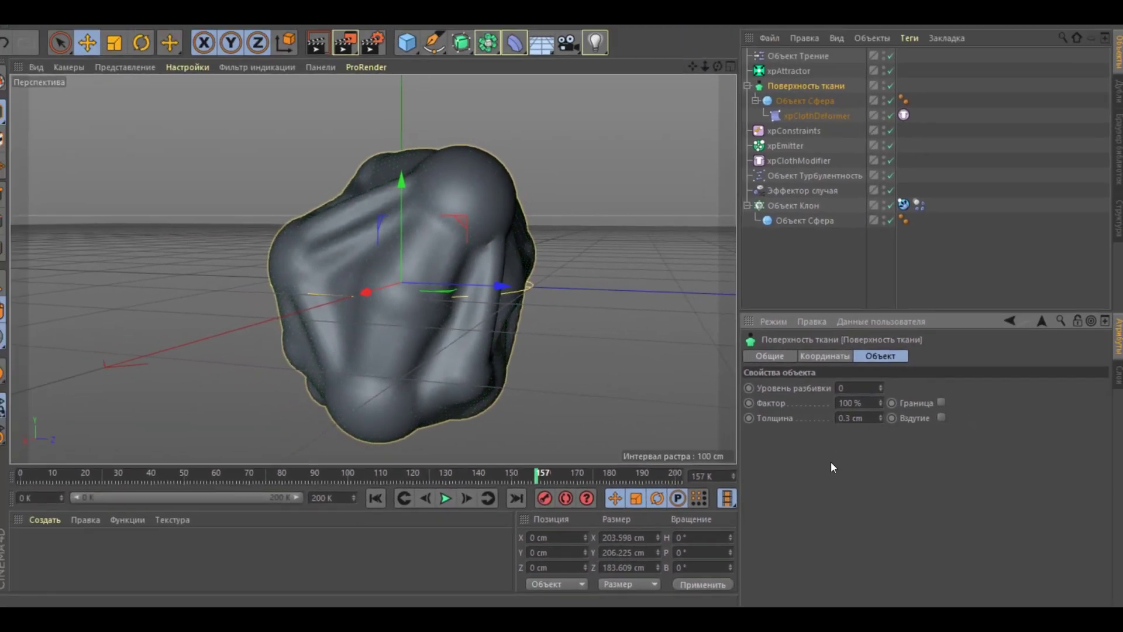
pyautogui.click(458, 500)
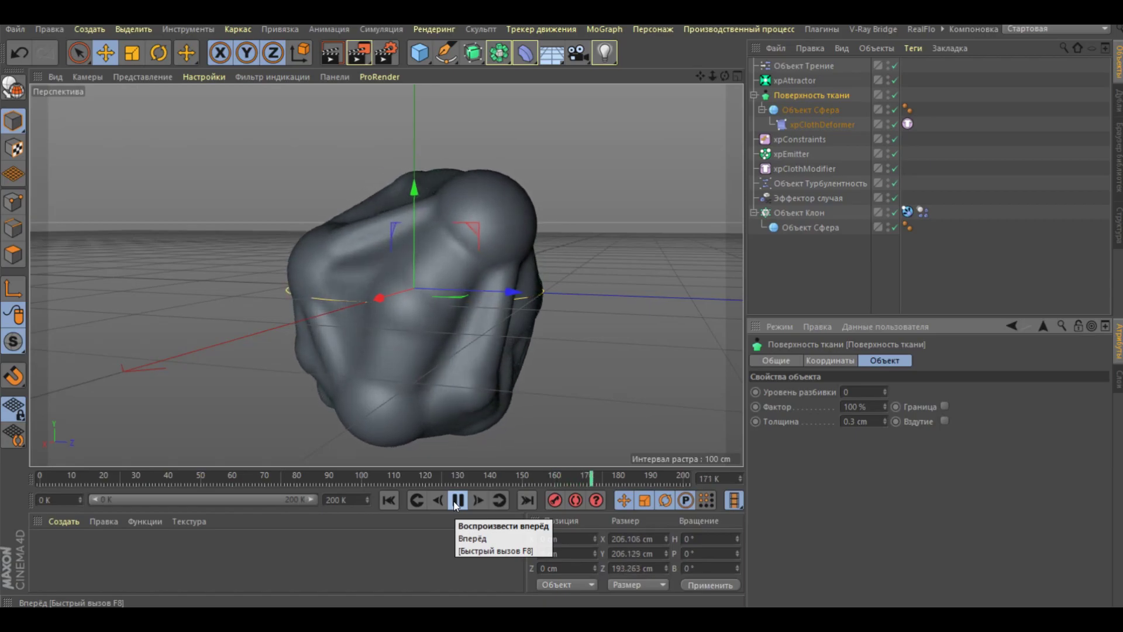
# Step: Set the cloth surface Толщина to 0.4 cm and stop playback
pyautogui.doubleClick(859, 422)
pyautogui.write('0.4')
pyautogui.press('Return')
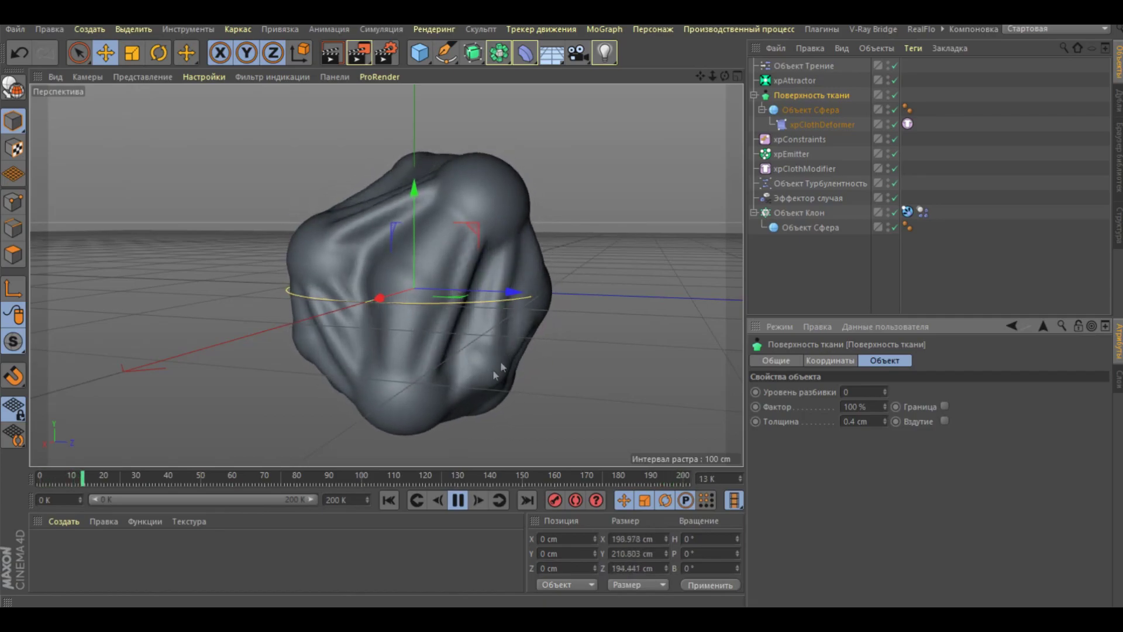
pyautogui.click(458, 501)
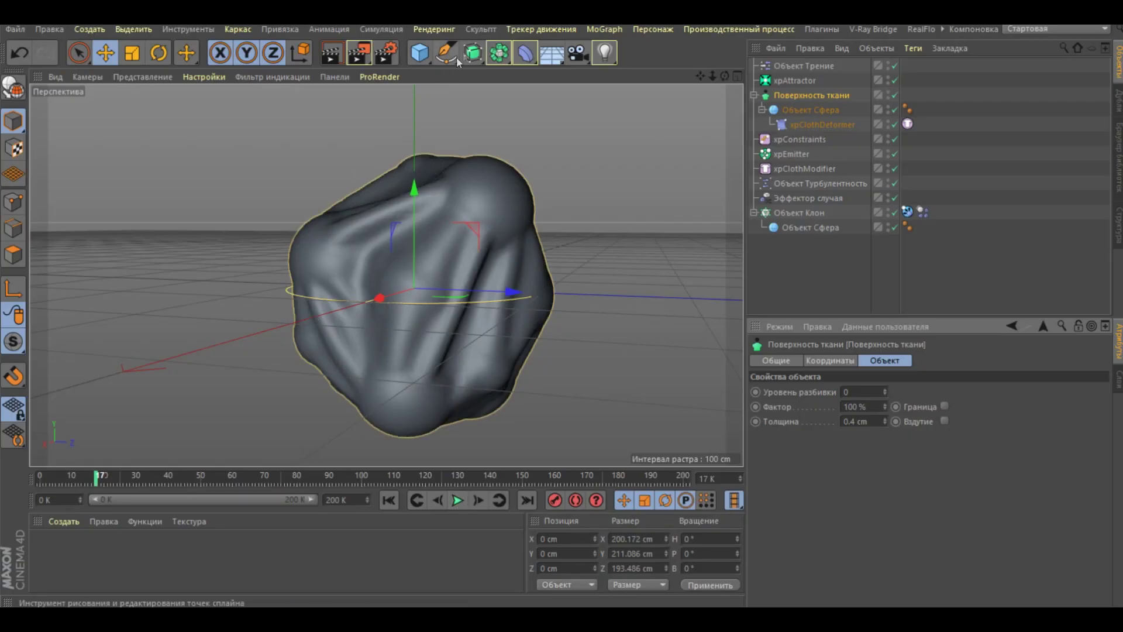
pyautogui.moveTo(470, 54); pyautogui.dragTo(542, 76)
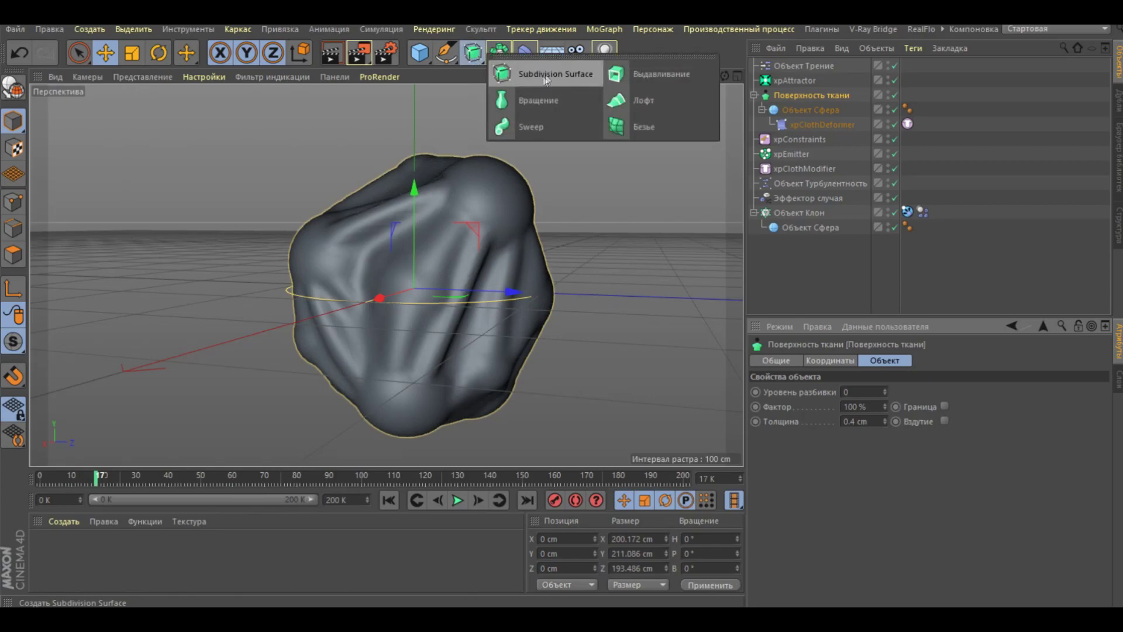
# Step: Place Поверхность ткани under a new Subdivision Surface, trying editor subdivision 3 then settling on 2
pyautogui.moveTo(803, 66); pyautogui.dragTo(759, 102)
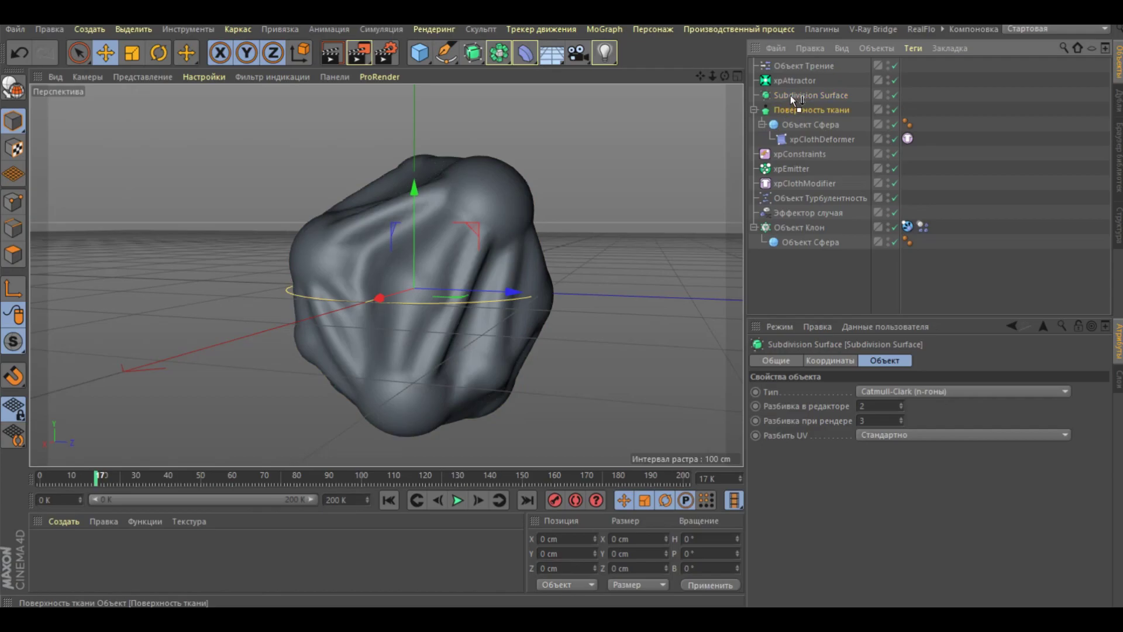
pyautogui.moveTo(792, 97); pyautogui.dragTo(791, 96)
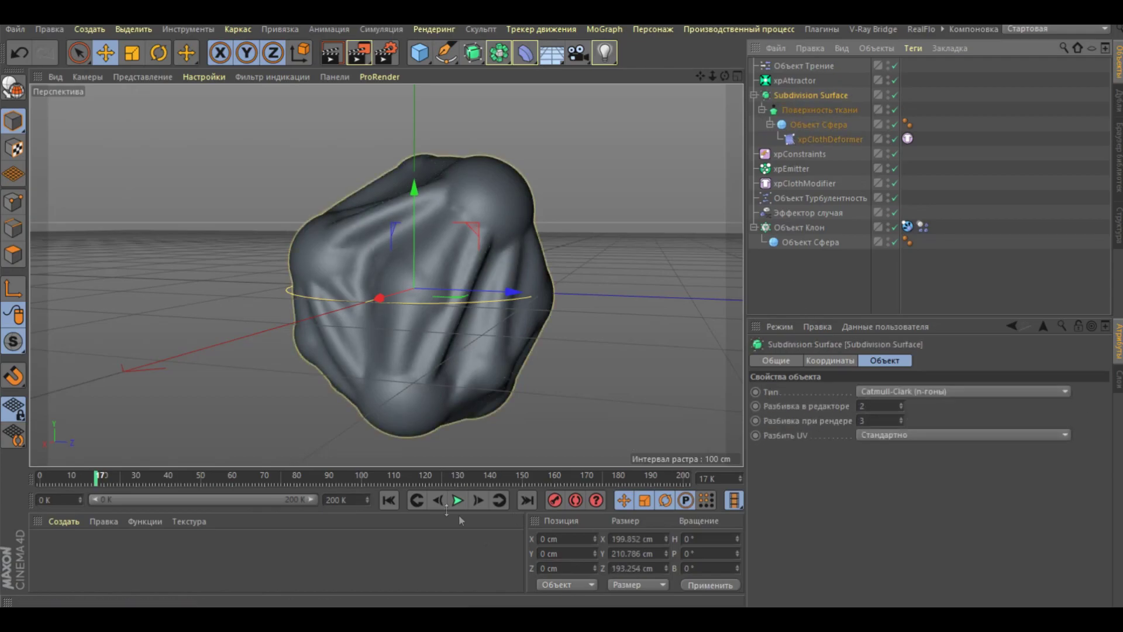
pyautogui.click(901, 403)
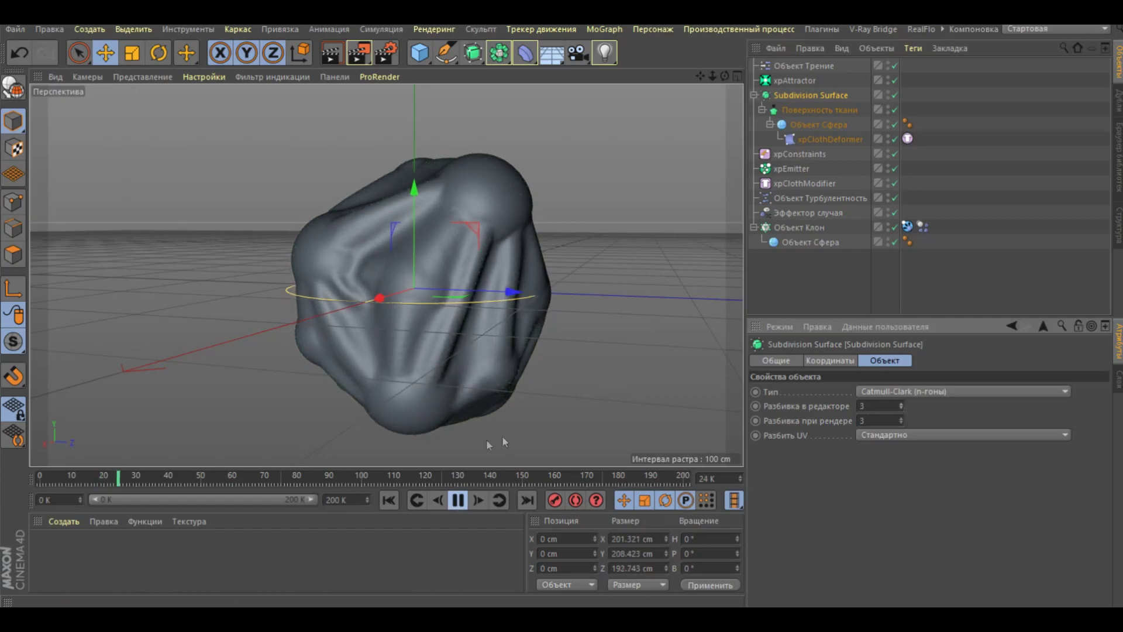
pyautogui.click(901, 408)
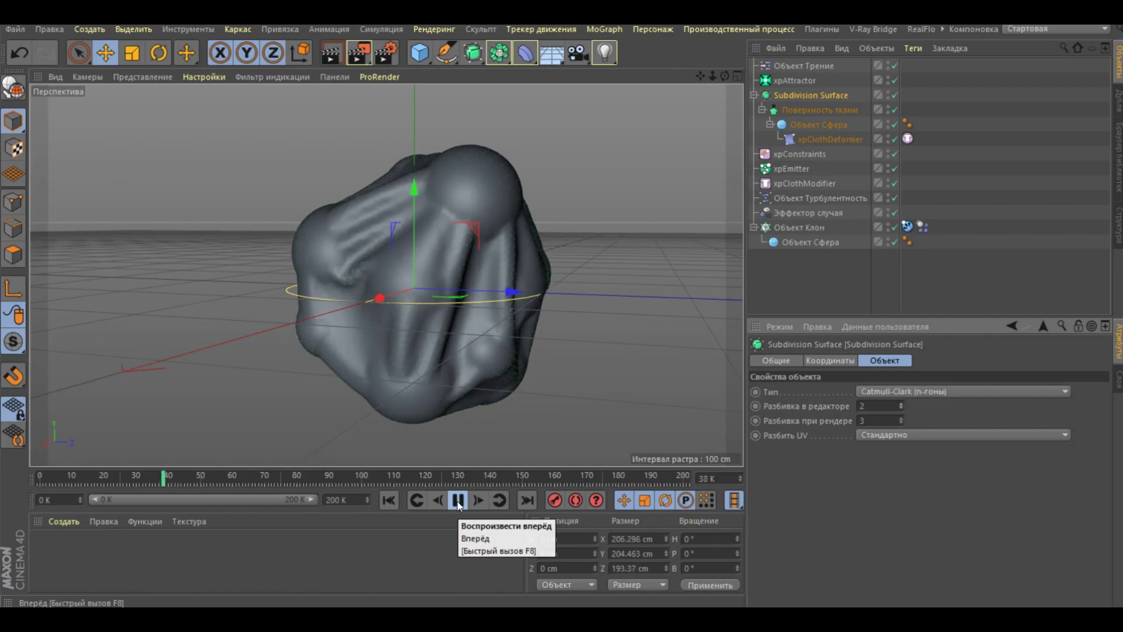
pyautogui.click(456, 507)
pyautogui.click(780, 80)
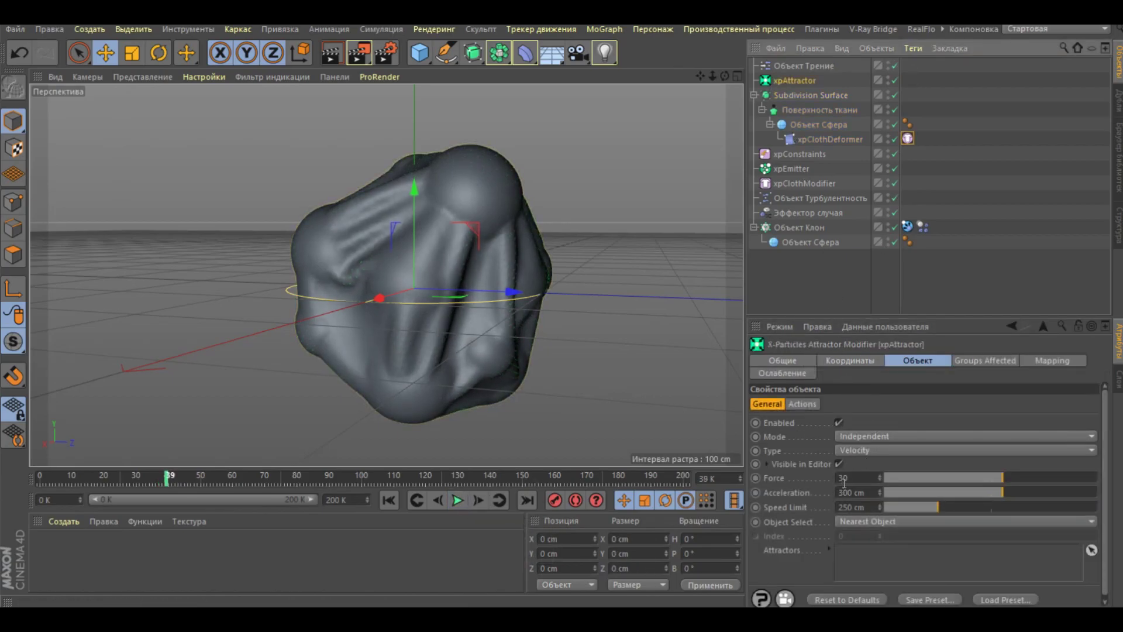
# Step: Set the xpAttractor Force to 40 and the Subdivision Surface editor subdivision to 3
pyautogui.moveTo(843, 482); pyautogui.dragTo(821, 478)
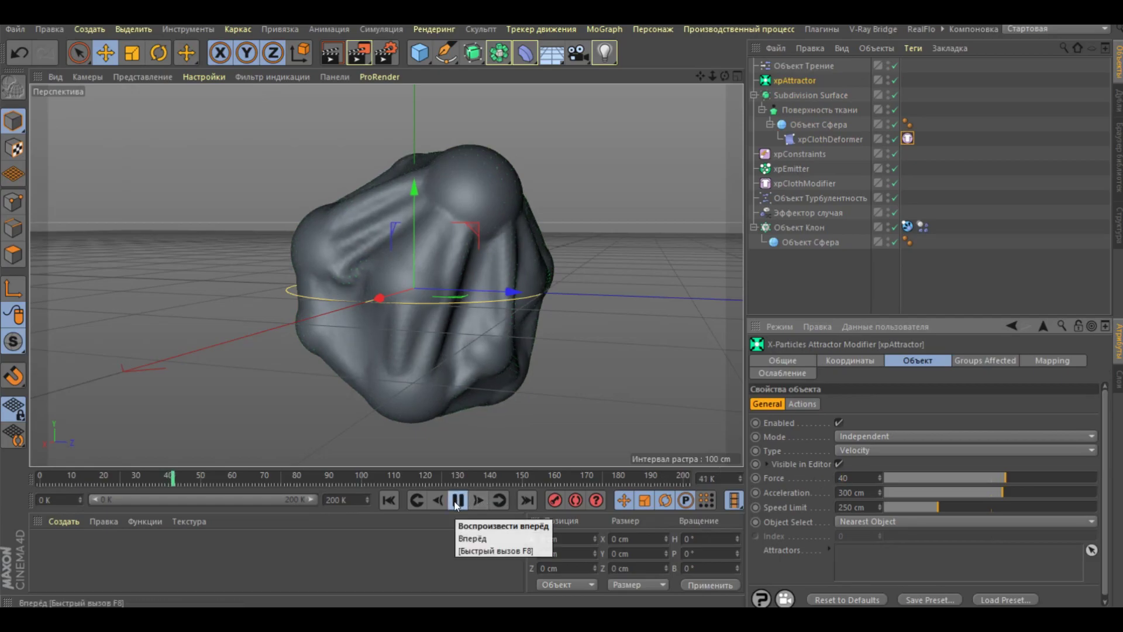
pyautogui.click(802, 97)
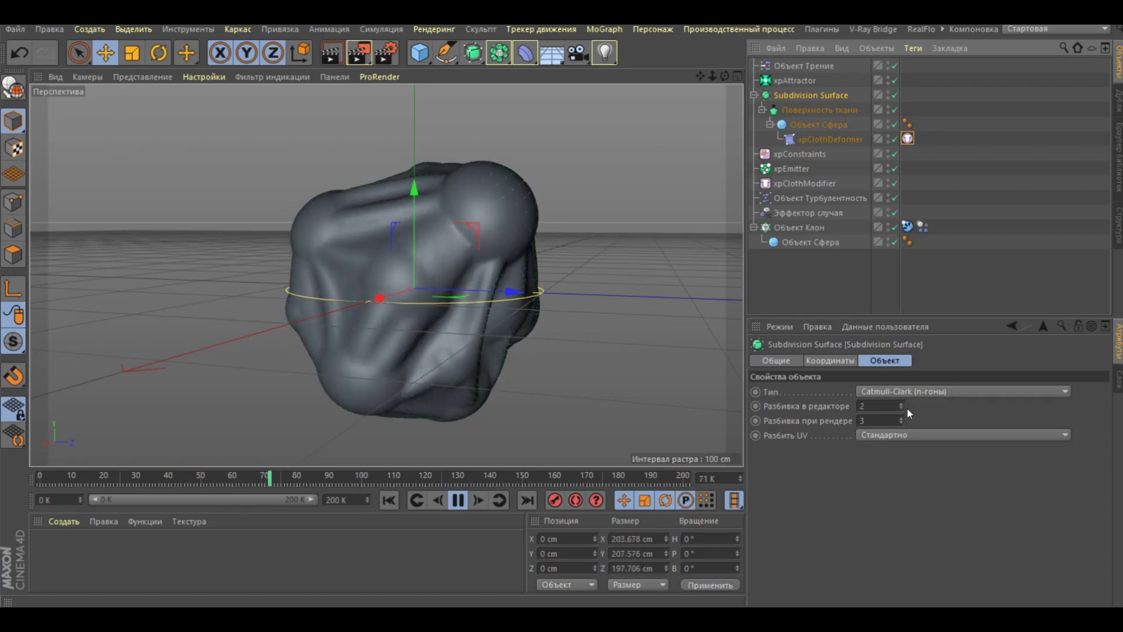
pyautogui.click(902, 404)
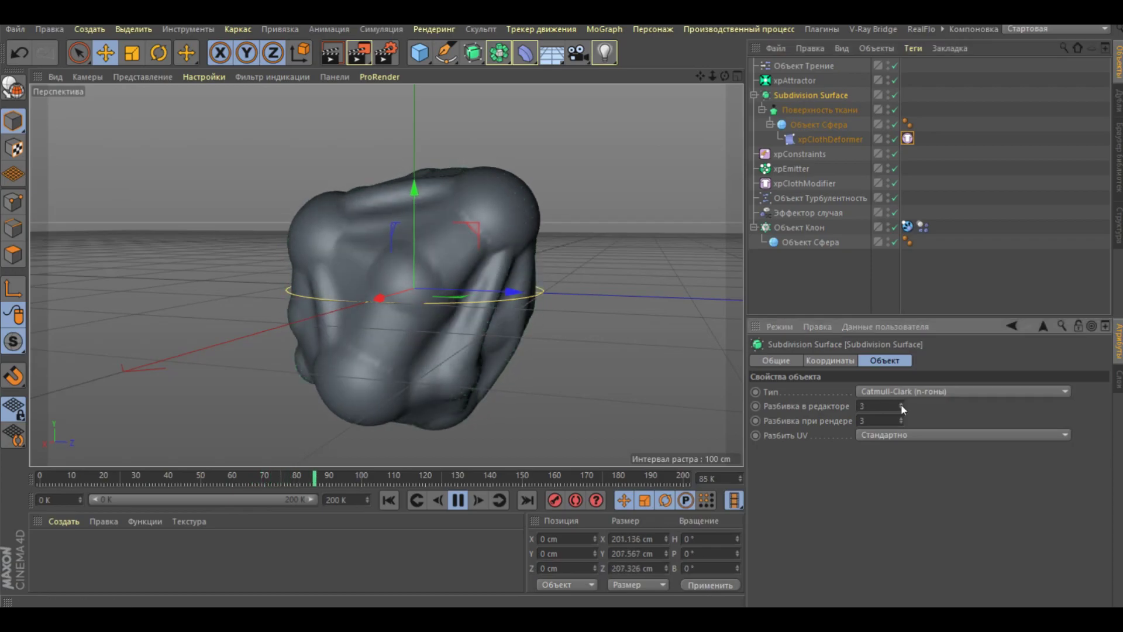
pyautogui.click(458, 500)
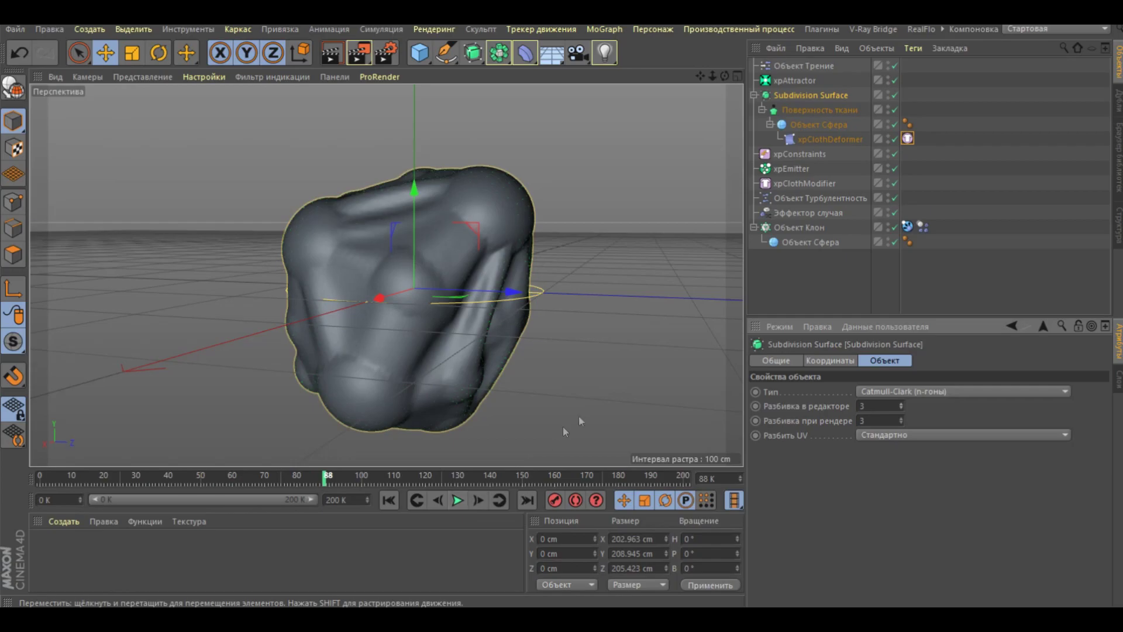
pyautogui.click(941, 29)
pyautogui.moveTo(960, 61)
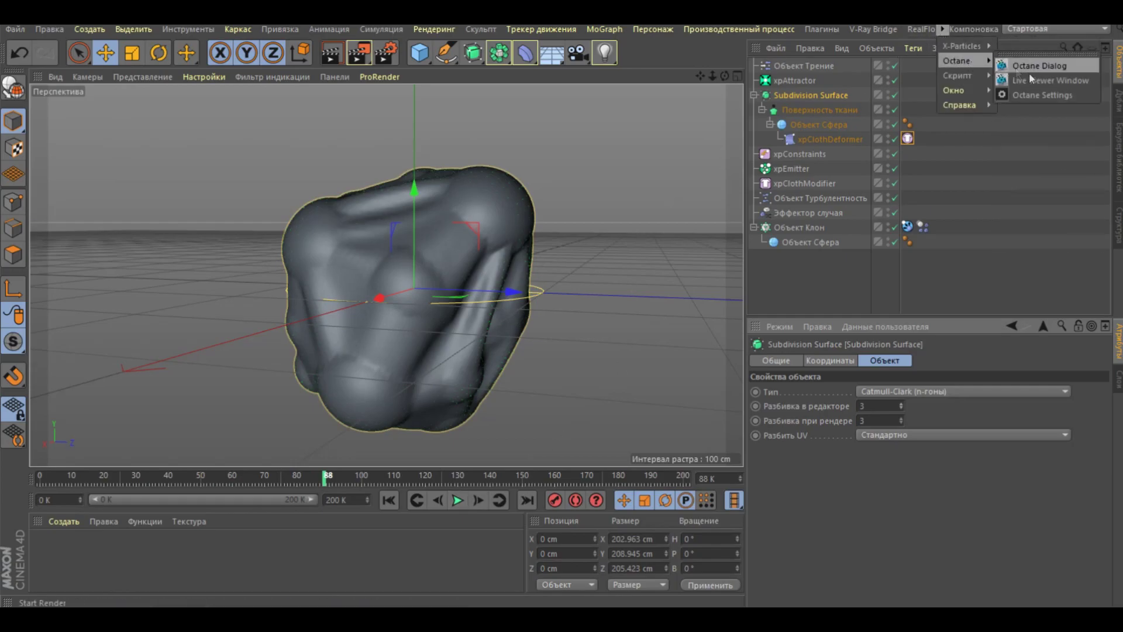
# Step: Open the Octane Live Viewer and switch its render kernel to Pathtracing
pyautogui.click(1033, 80)
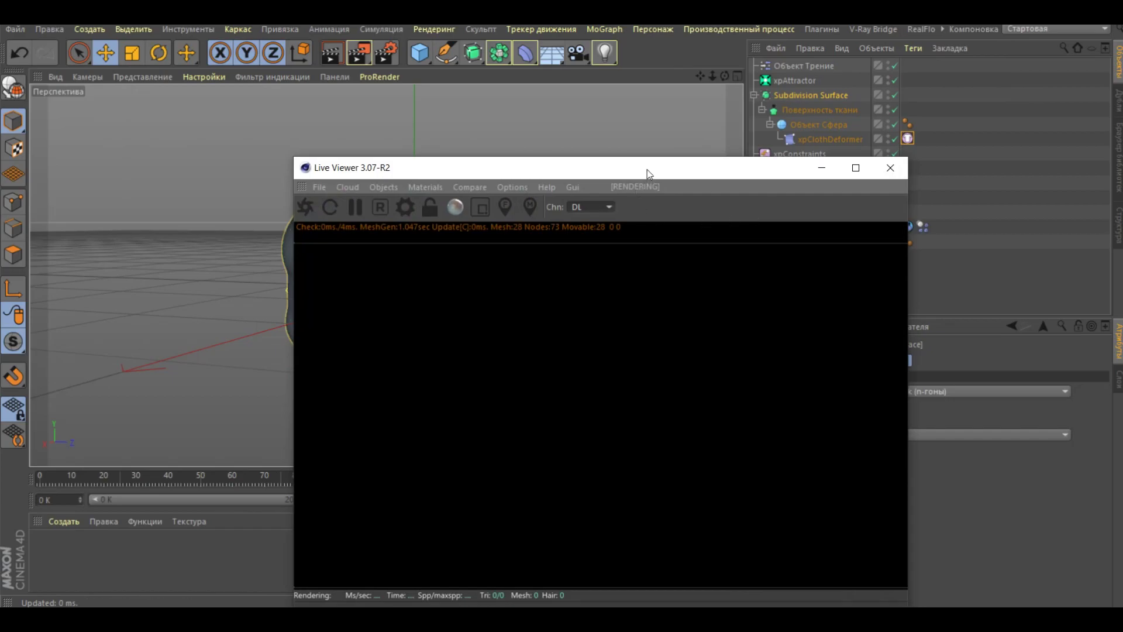
pyautogui.moveTo(647, 169)
pyautogui.mouseDown()
pyautogui.moveTo(588, 122)
pyautogui.moveTo(544, 117)
pyautogui.mouseUp()
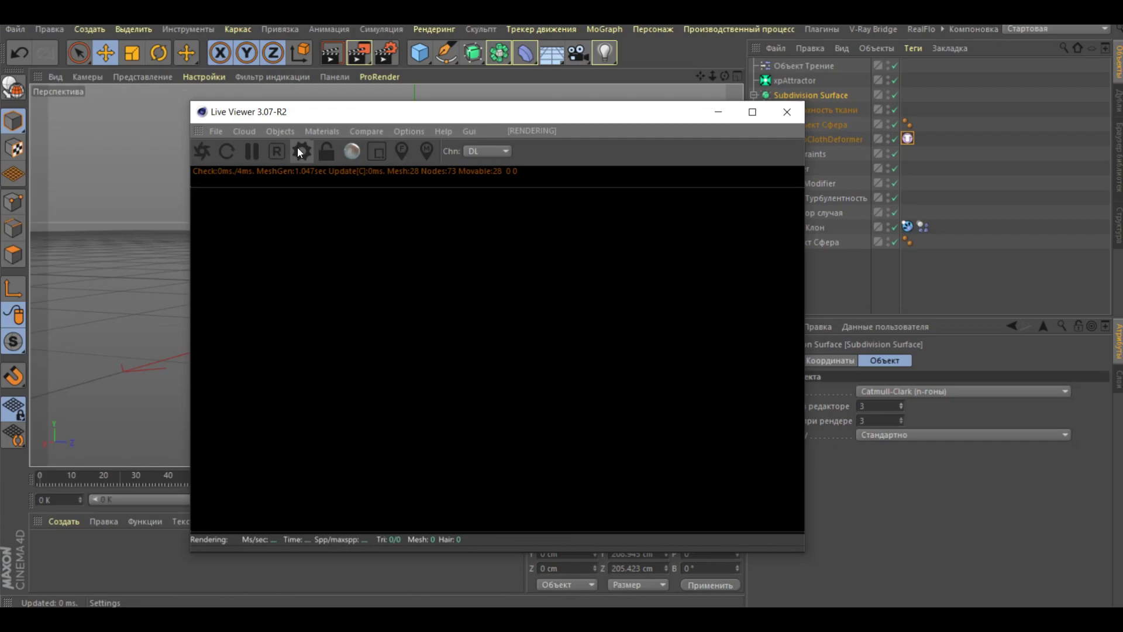
pyautogui.click(298, 147)
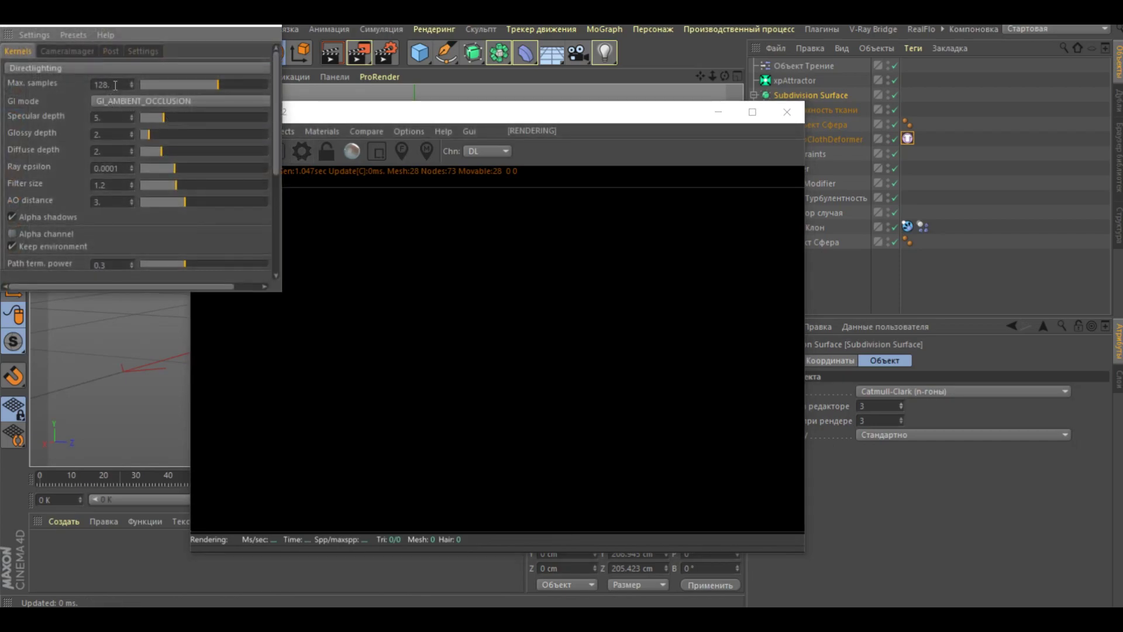
pyautogui.click(59, 69)
pyautogui.click(35, 113)
pyautogui.write('600')
# Step: Set Pathtracing to 600 max samples, diffuse and specular depth 8, and GI clamp 1
pyautogui.press('Return')
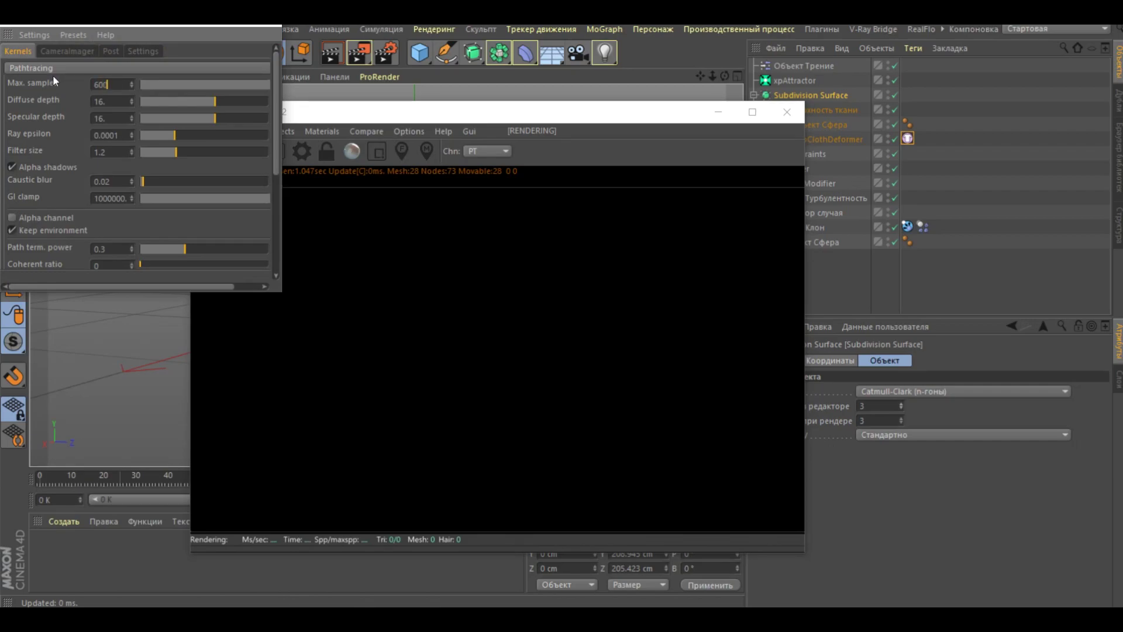
pyautogui.write('8')
pyautogui.press('Return')
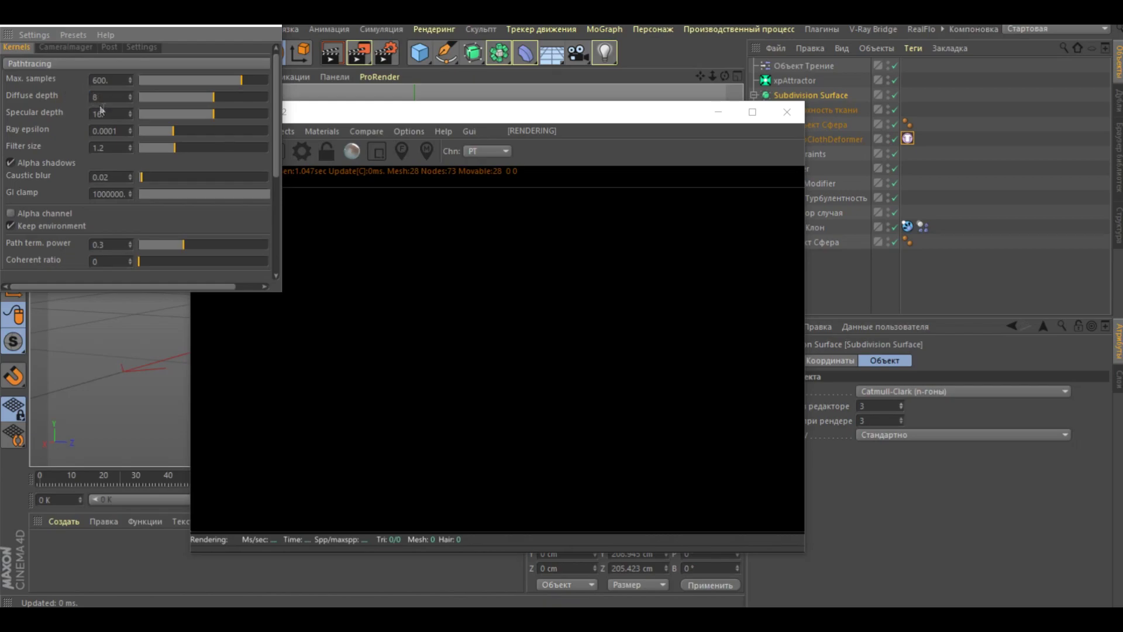
pyautogui.click(113, 117)
pyautogui.press('Return')
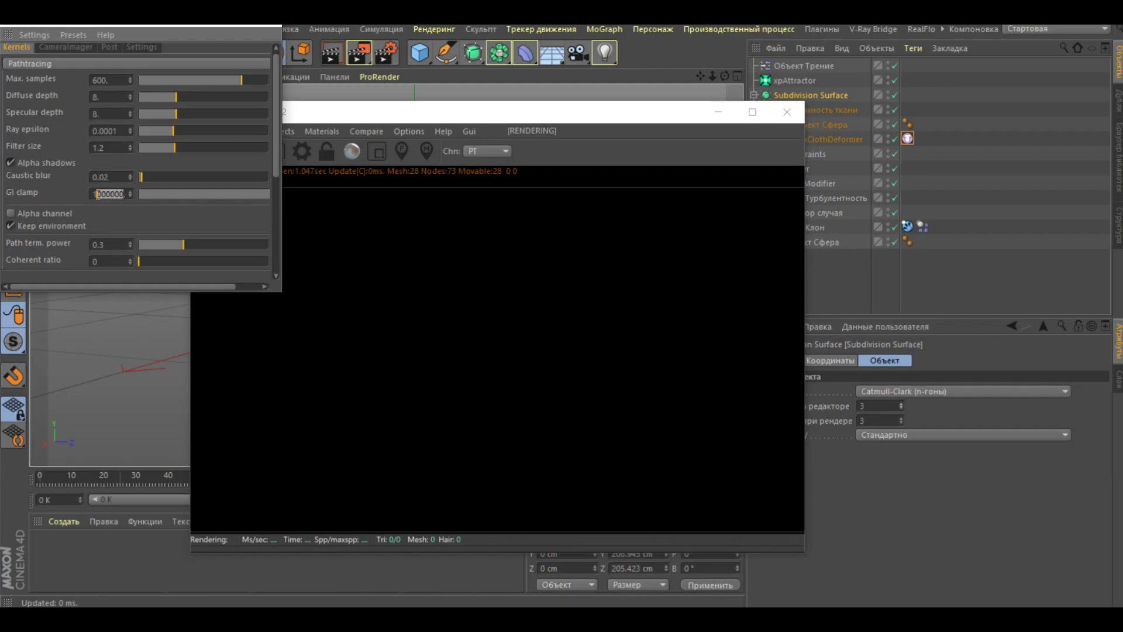
pyautogui.press('Delete')
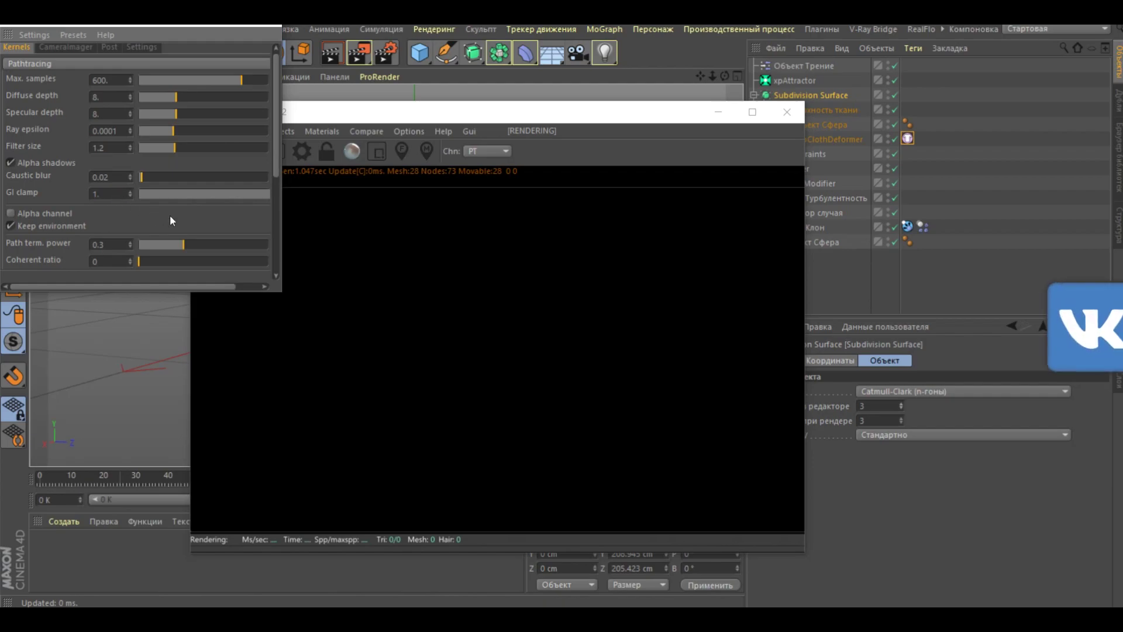
pyautogui.press('Return')
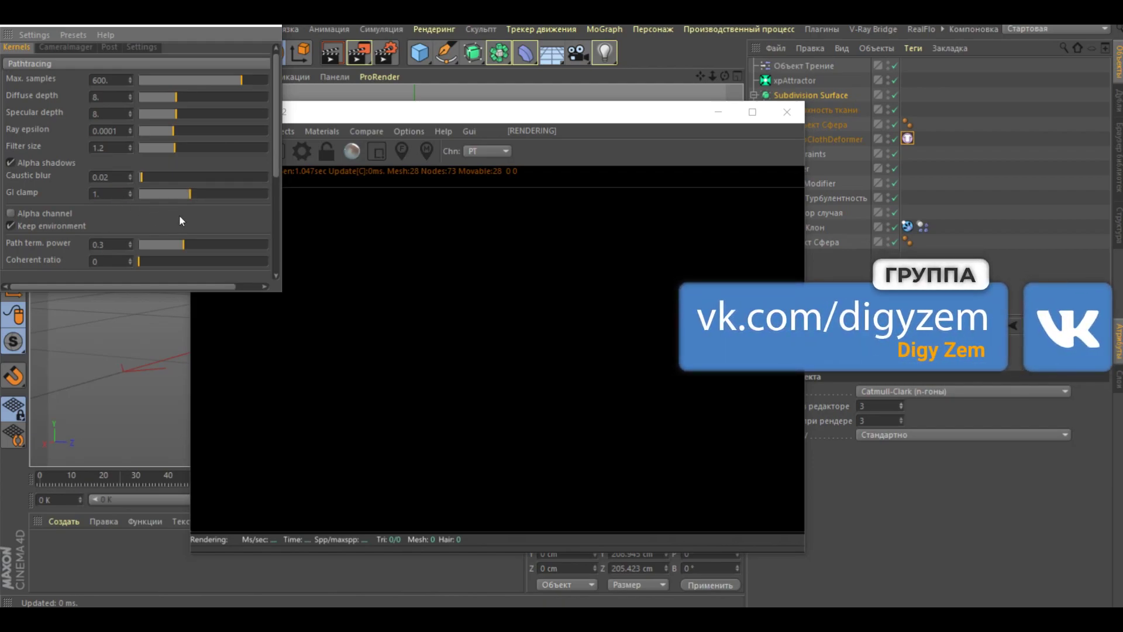
pyautogui.moveTo(279, 163); pyautogui.dragTo(272, 255)
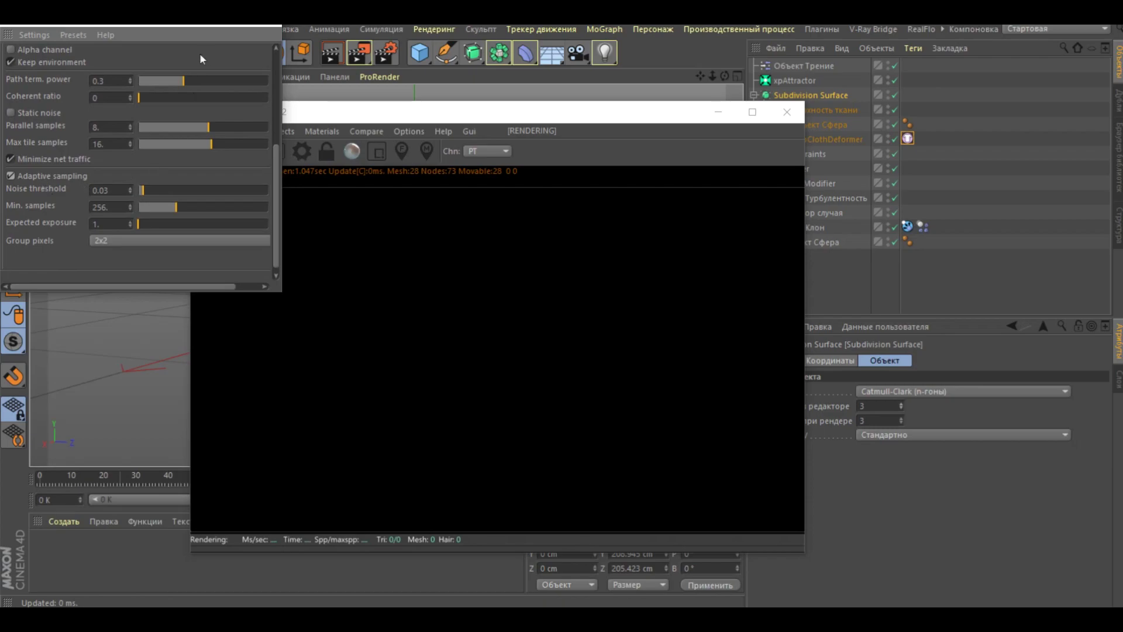
pyautogui.click(8, 34)
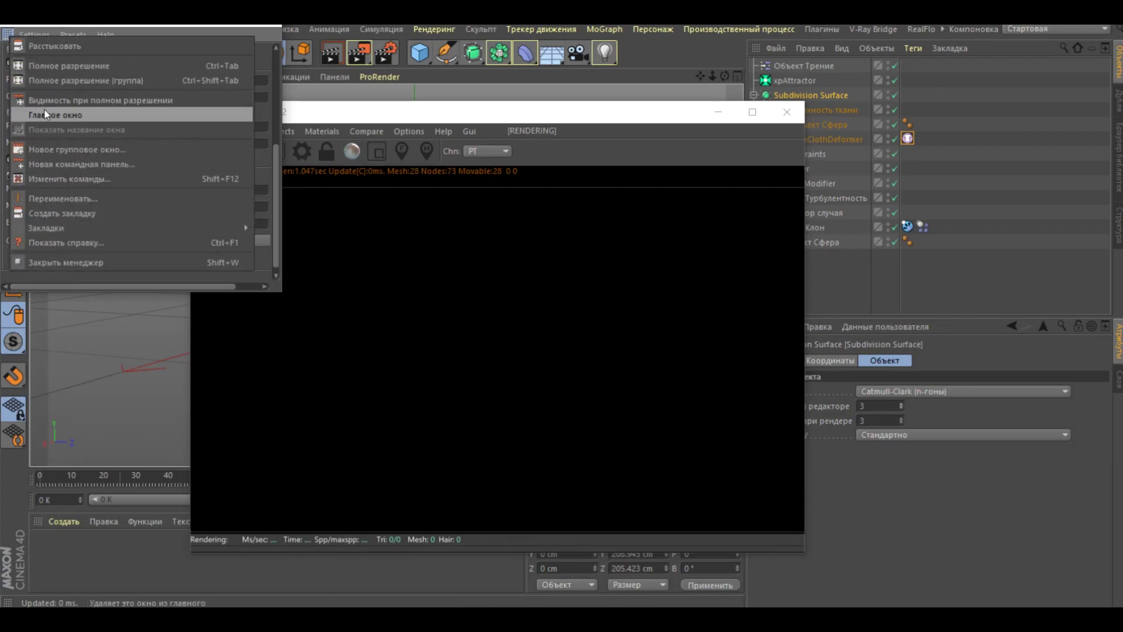
pyautogui.click(81, 262)
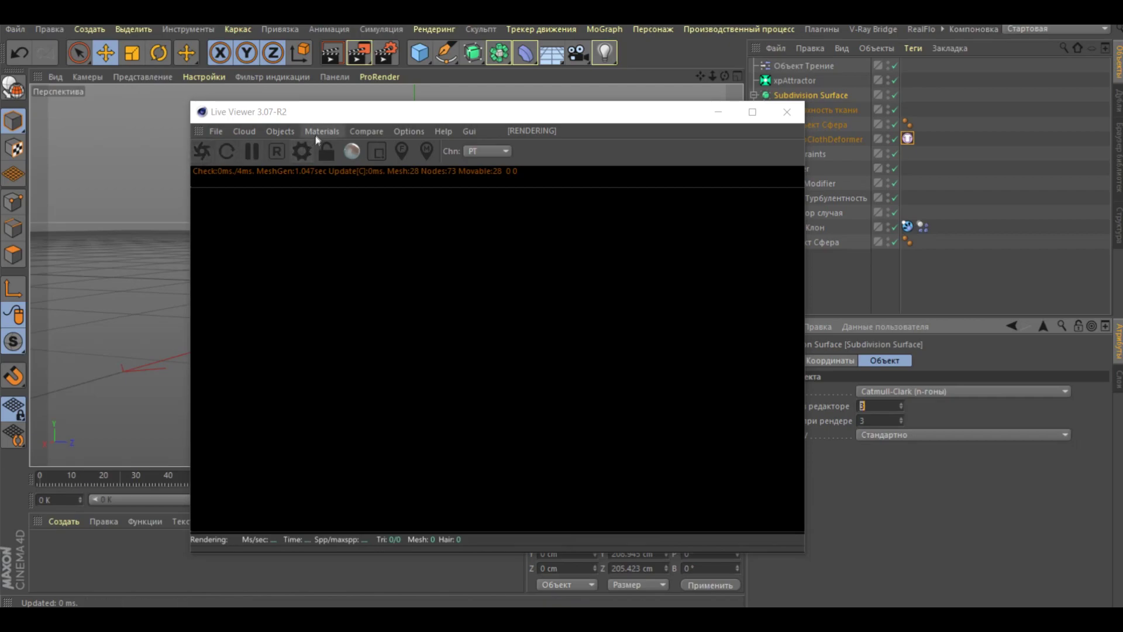
# Step: Add a Texture Environment using Fh_HDRI-Pack1-02.hdr with its power raised to about 2.58
pyautogui.click(280, 132)
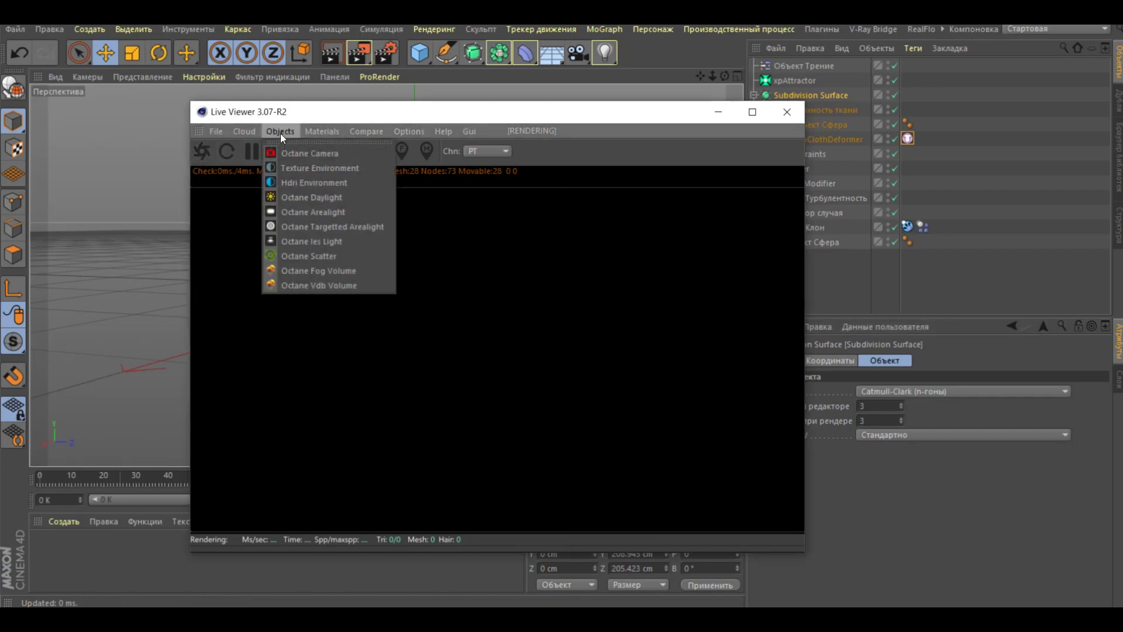
pyautogui.click(335, 183)
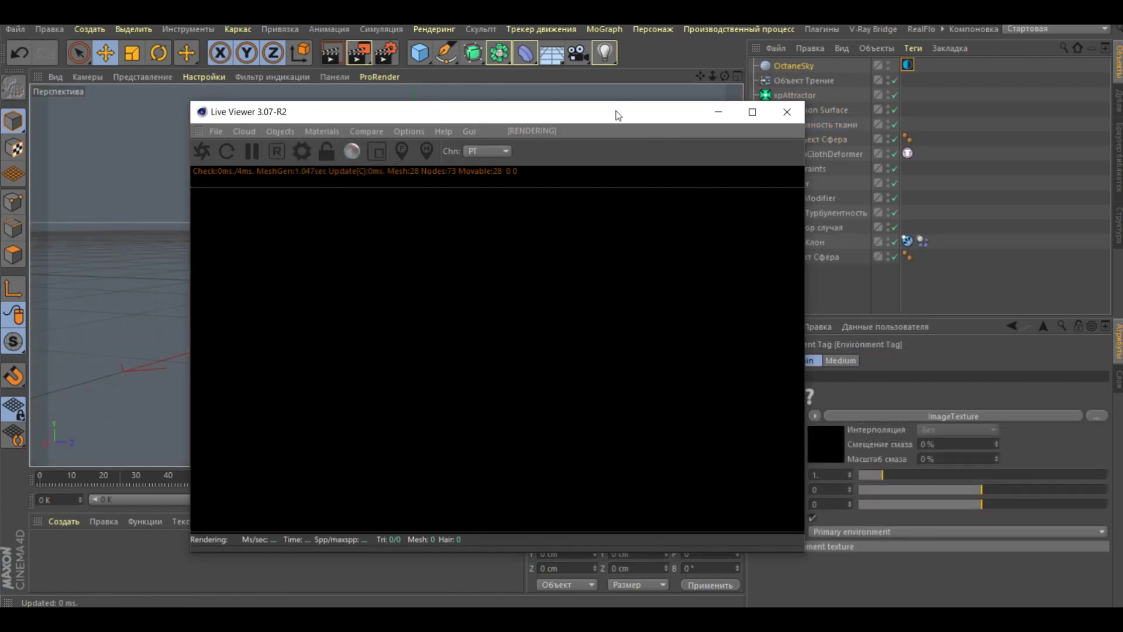
pyautogui.moveTo(617, 115); pyautogui.dragTo(497, 130)
pyautogui.click(1097, 417)
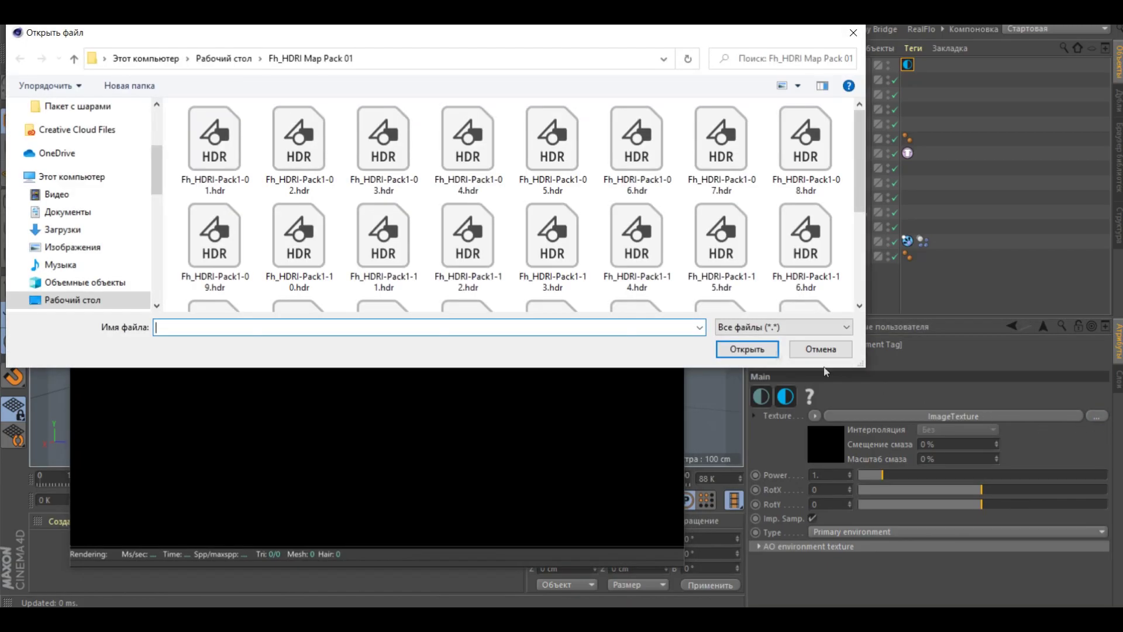
pyautogui.doubleClick(303, 154)
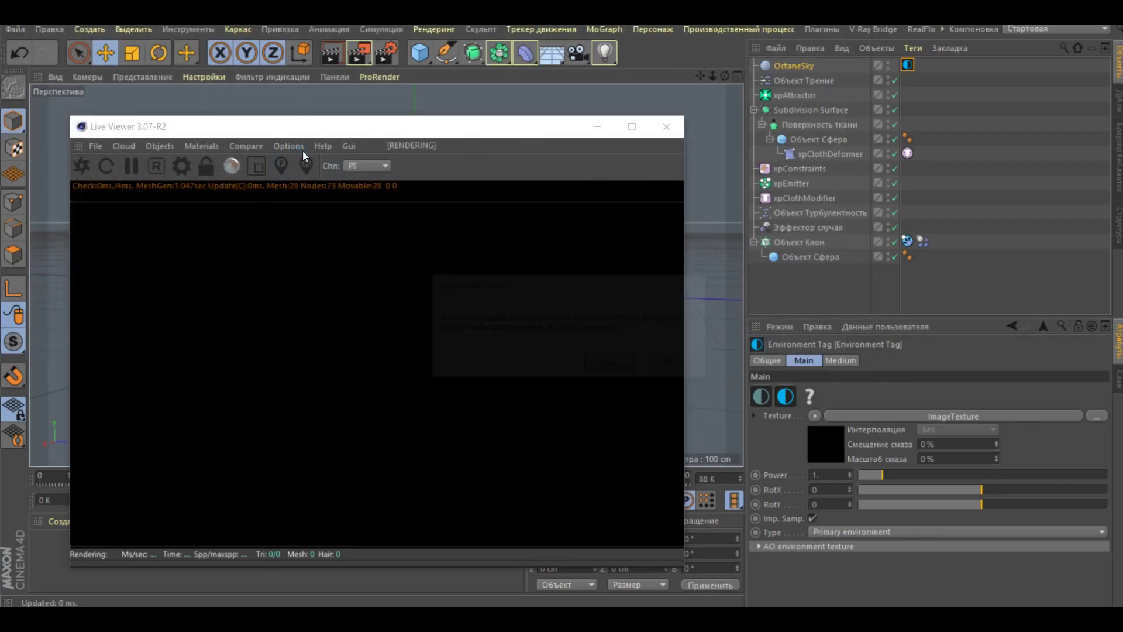
pyautogui.click(665, 362)
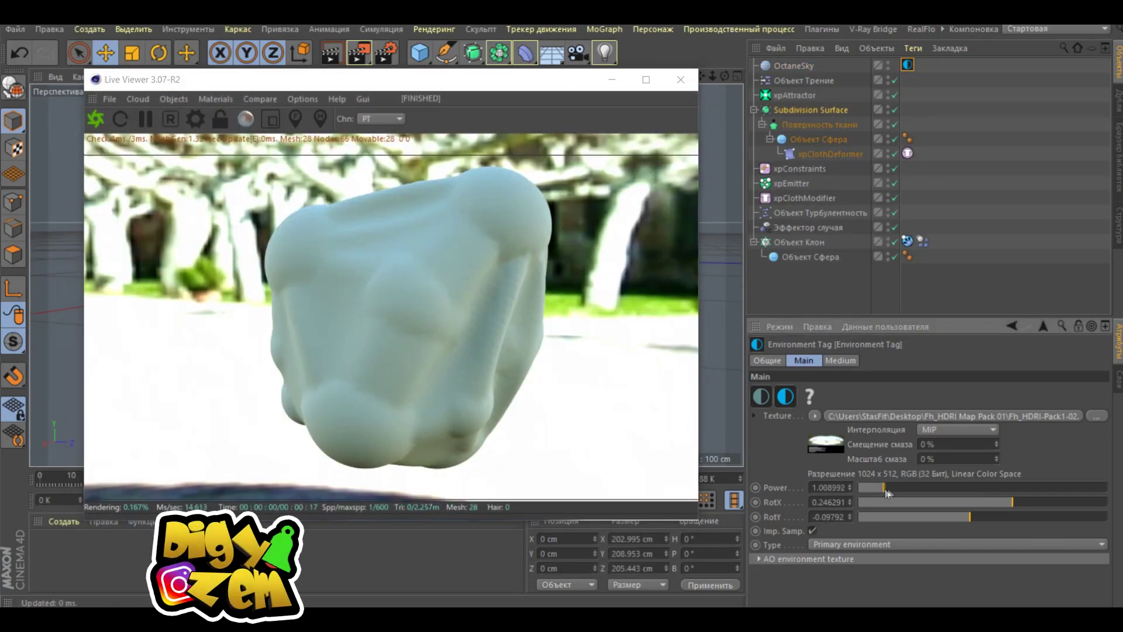
pyautogui.moveTo(900, 492); pyautogui.dragTo(923, 495)
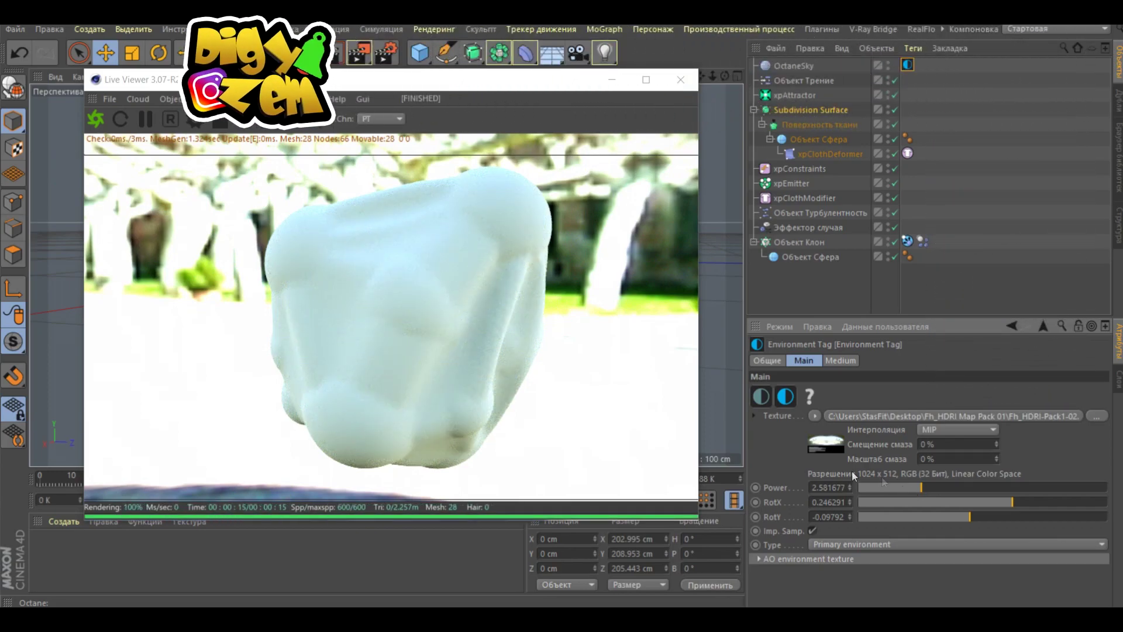
pyautogui.click(212, 98)
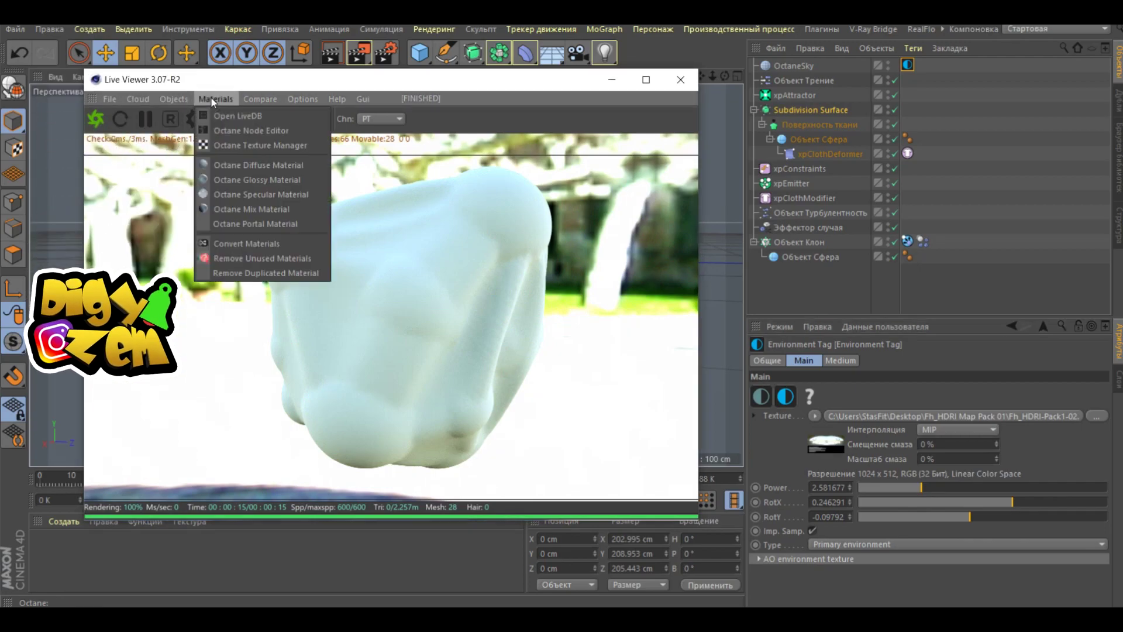
# Step: Create an Octane Specular material and apply it to the cloth surface object
pyautogui.click(258, 195)
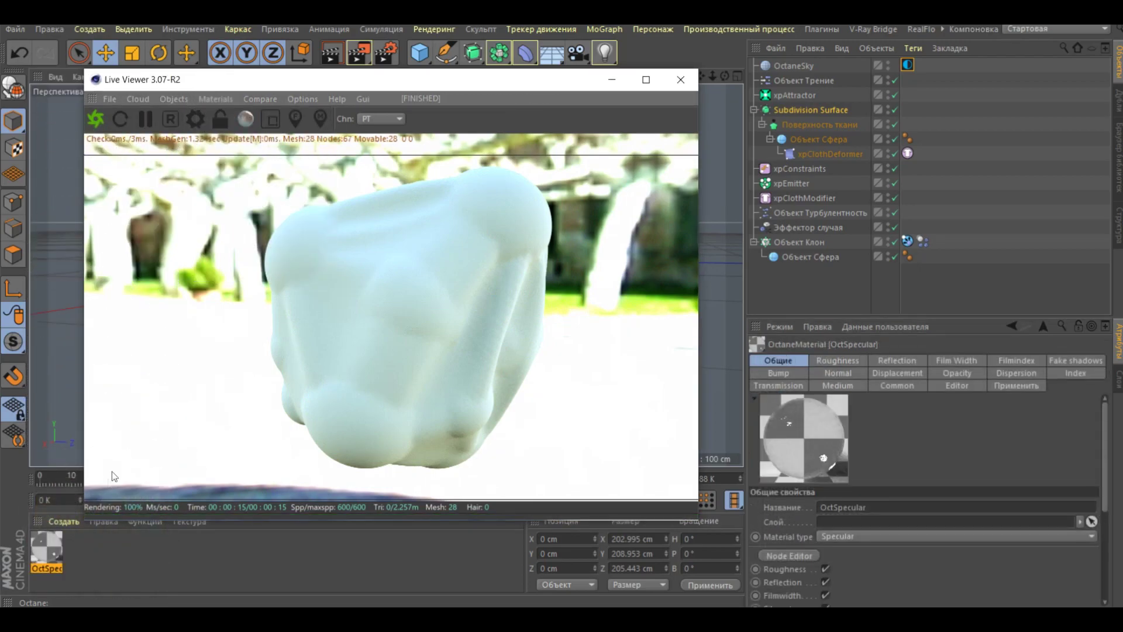
pyautogui.moveTo(252, 81); pyautogui.dragTo(516, 93)
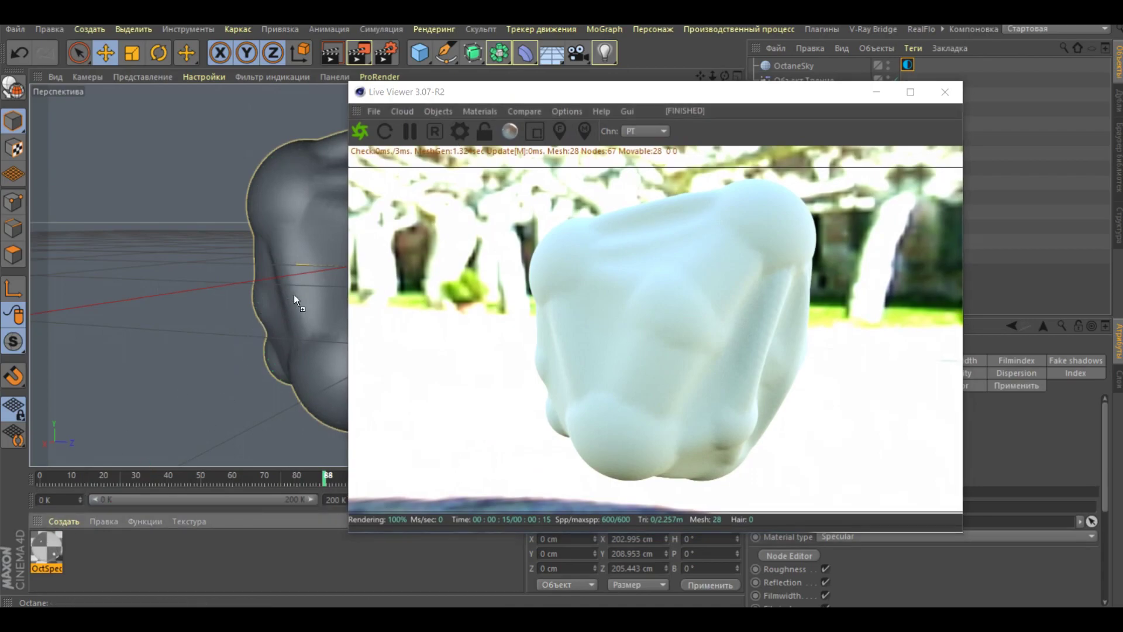
pyautogui.moveTo(45, 545); pyautogui.dragTo(294, 295)
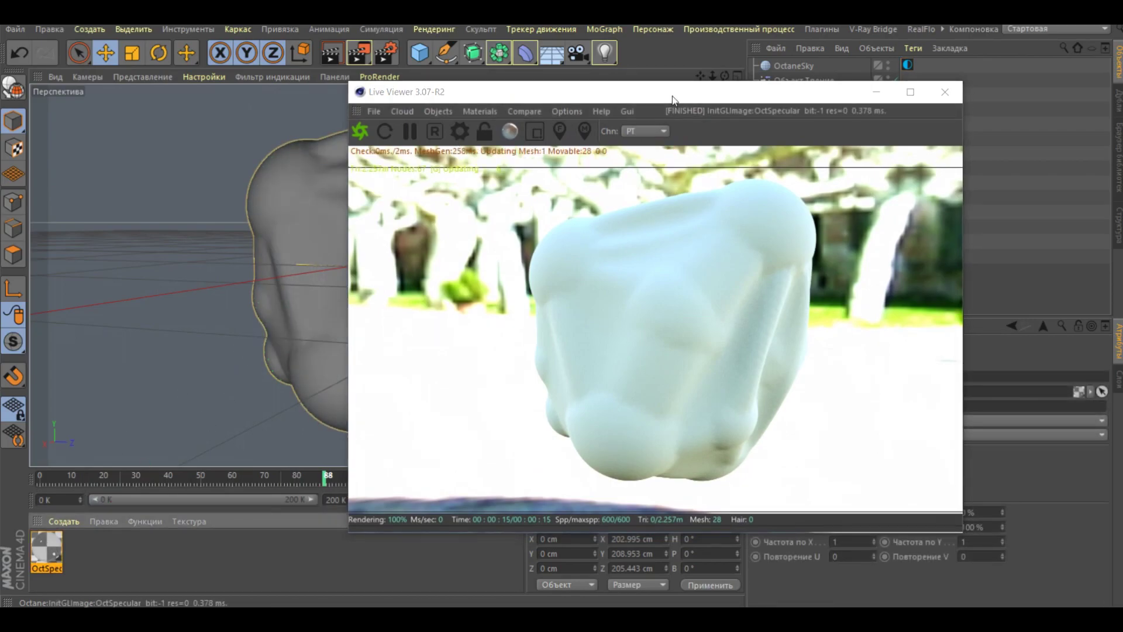
pyautogui.moveTo(673, 100); pyautogui.dragTo(448, 88)
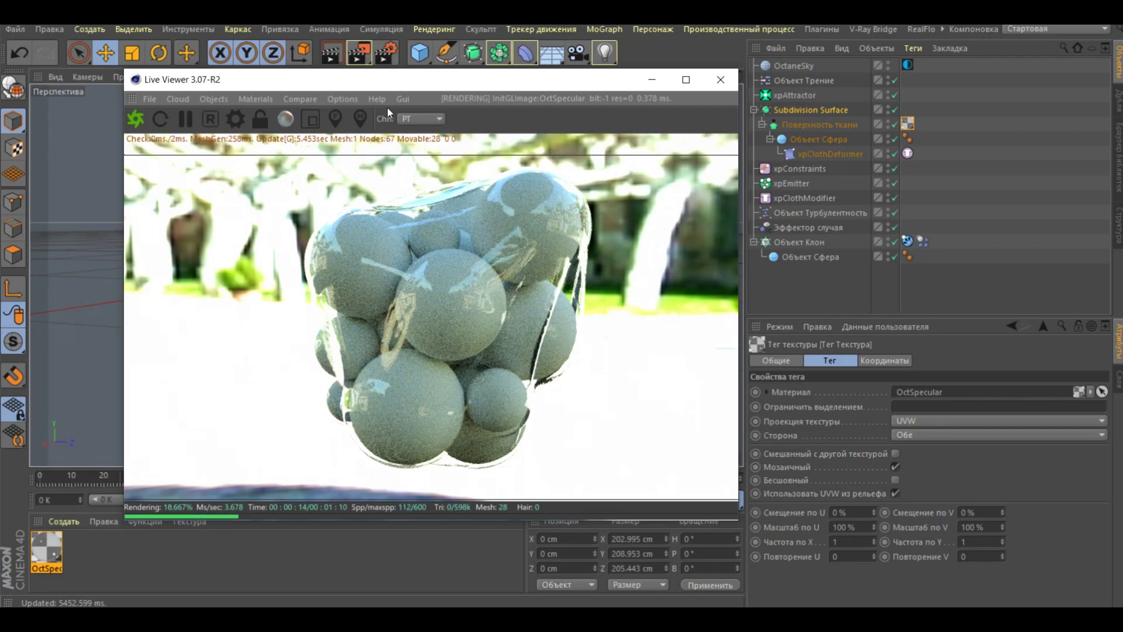
pyautogui.click(252, 99)
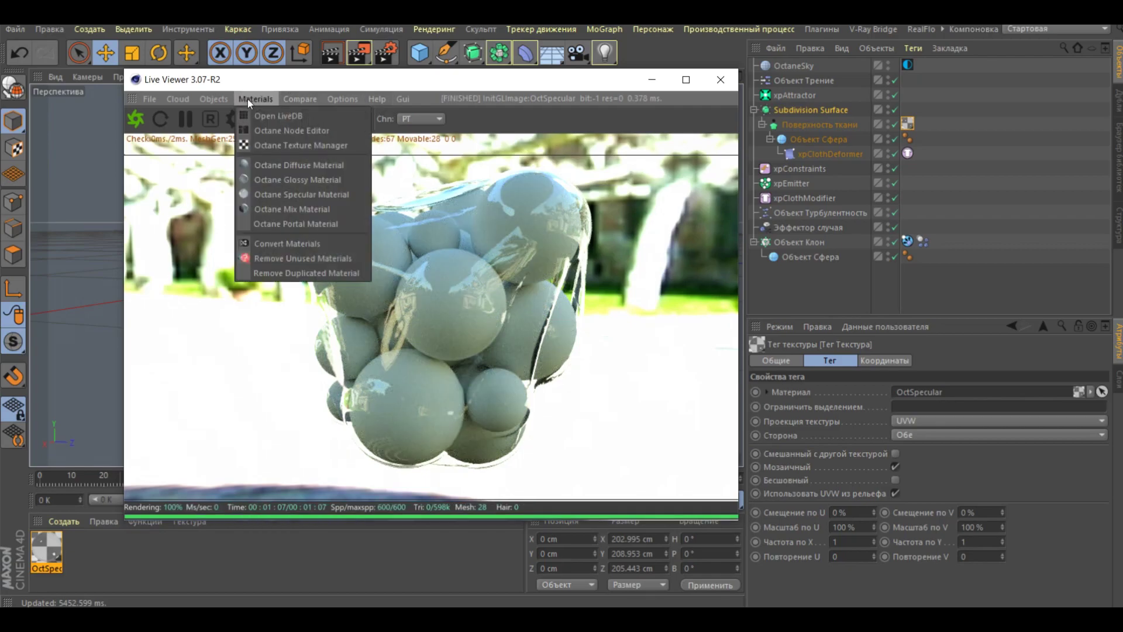
# Step: Create an Octane Glossy material with diffuse off and a warm tan specular colour at hue 31°
pyautogui.click(300, 179)
pyautogui.doubleClick(46, 550)
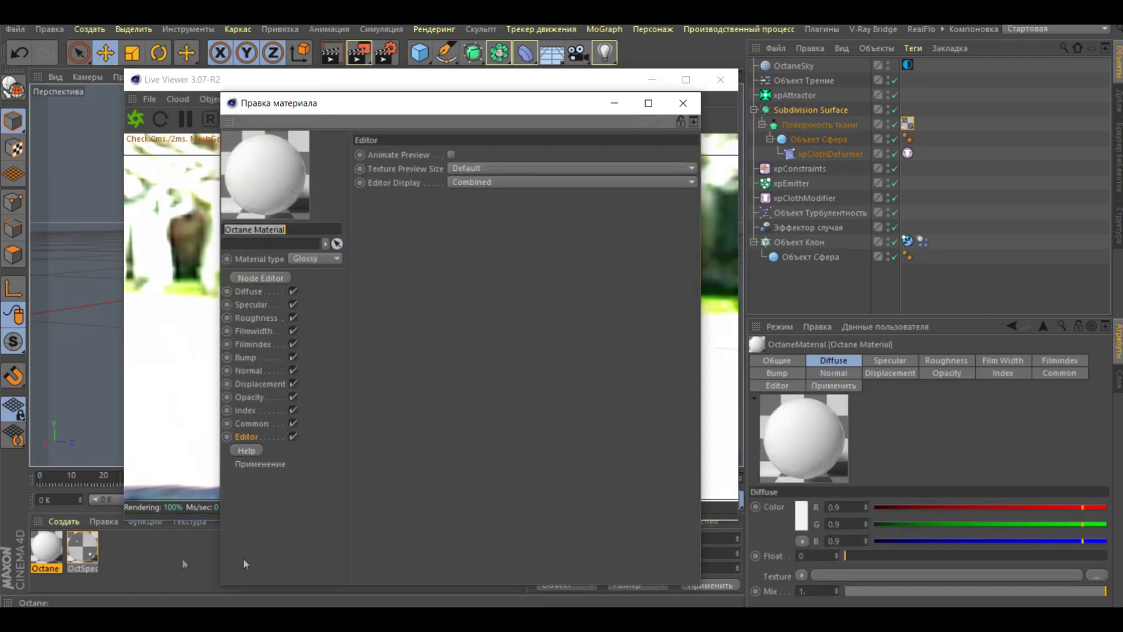
pyautogui.click(251, 291)
pyautogui.click(293, 290)
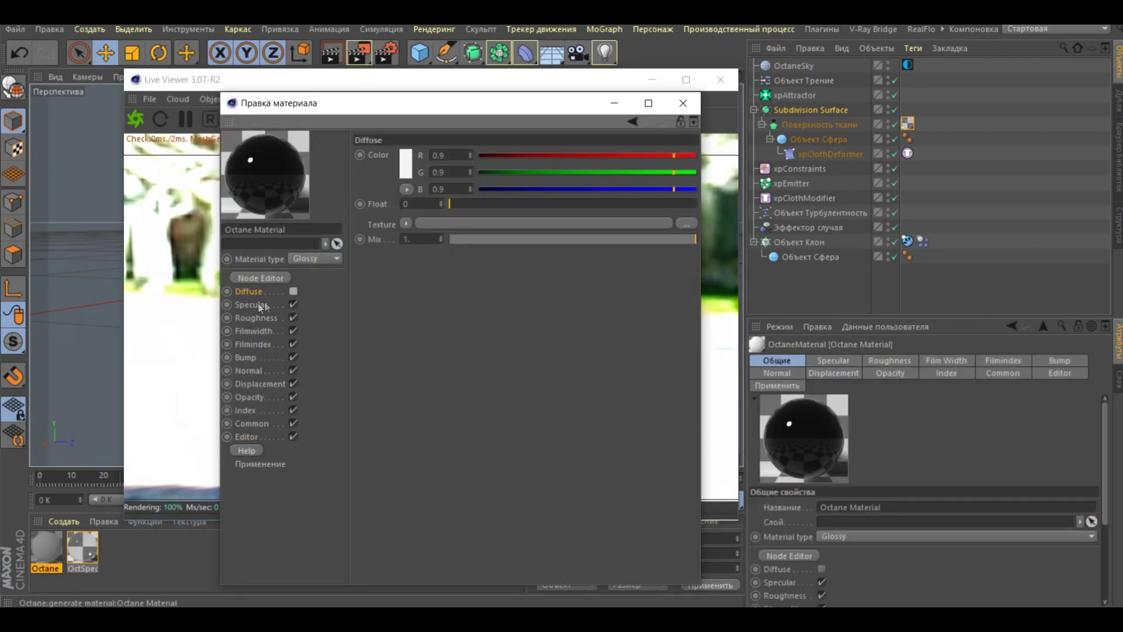
pyautogui.click(252, 304)
pyautogui.click(402, 164)
pyautogui.click(363, 164)
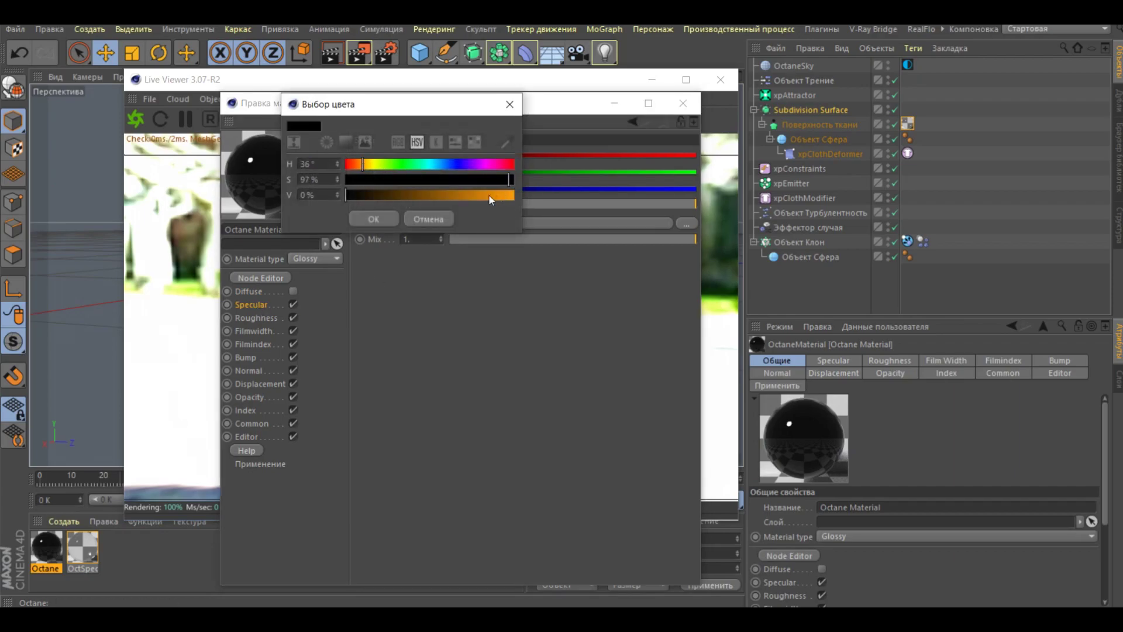
pyautogui.click(398, 179)
pyautogui.click(488, 195)
pyautogui.click(361, 167)
pyautogui.click(373, 219)
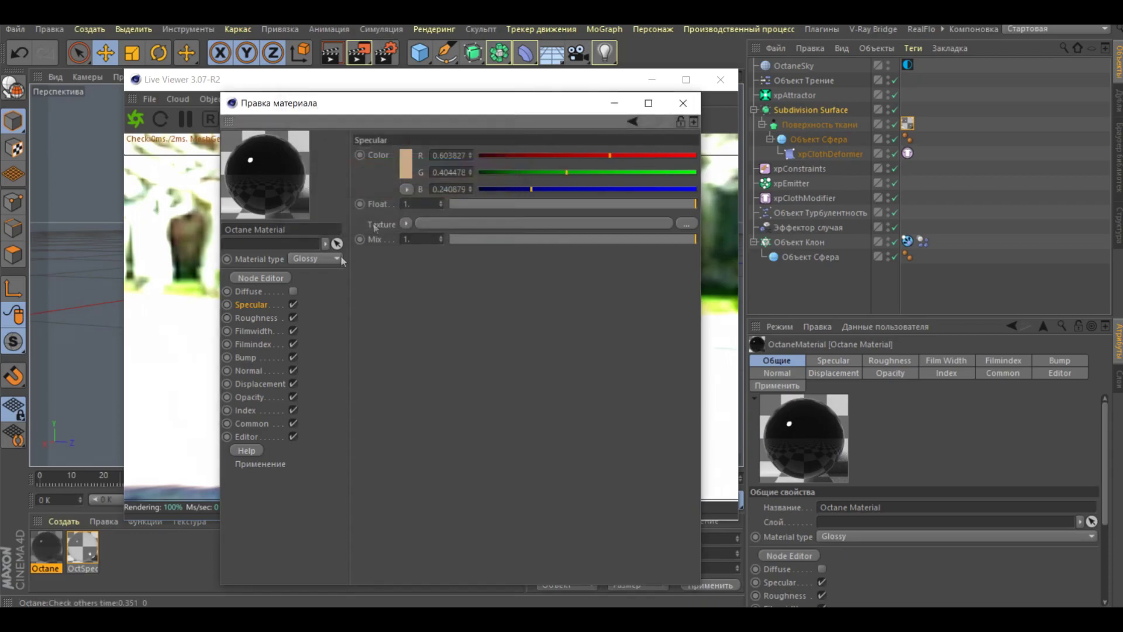
# Step: Give the glossy material roughness about 0.17 and index 1
pyautogui.click(256, 318)
pyautogui.moveTo(453, 204); pyautogui.dragTo(488, 204)
pyautogui.click(246, 410)
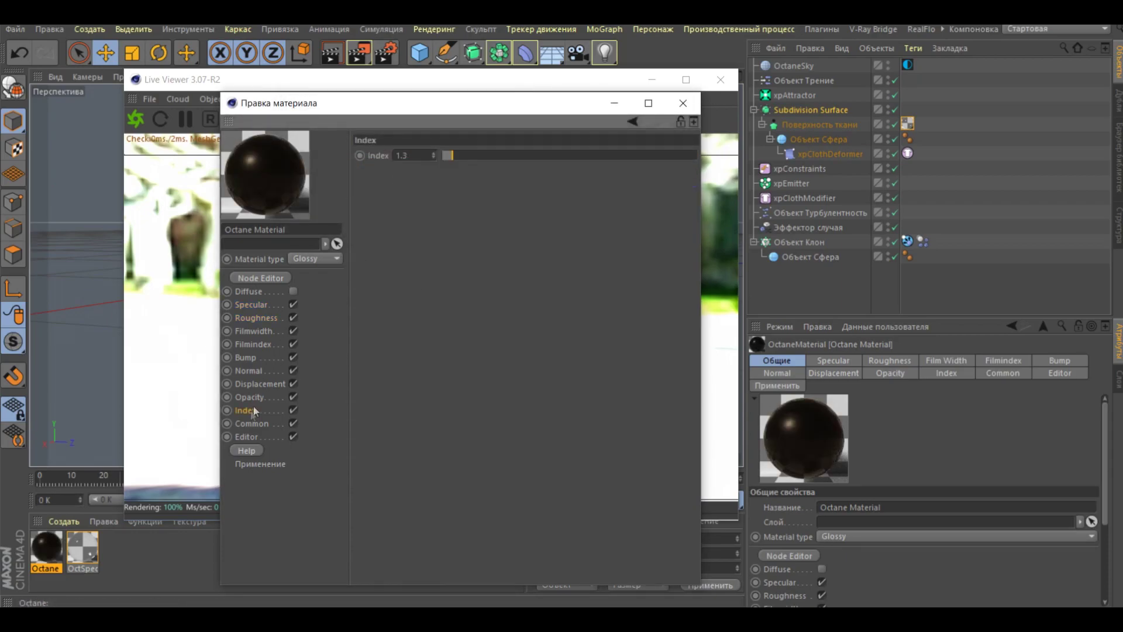
pyautogui.write('1')
pyautogui.press('Return')
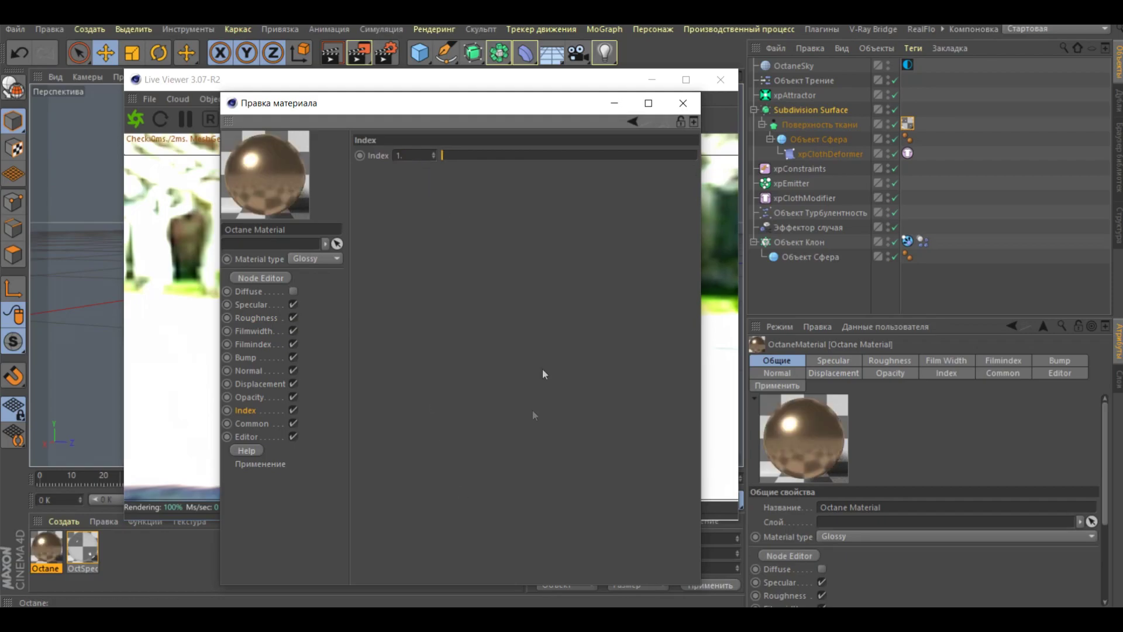
pyautogui.click(683, 103)
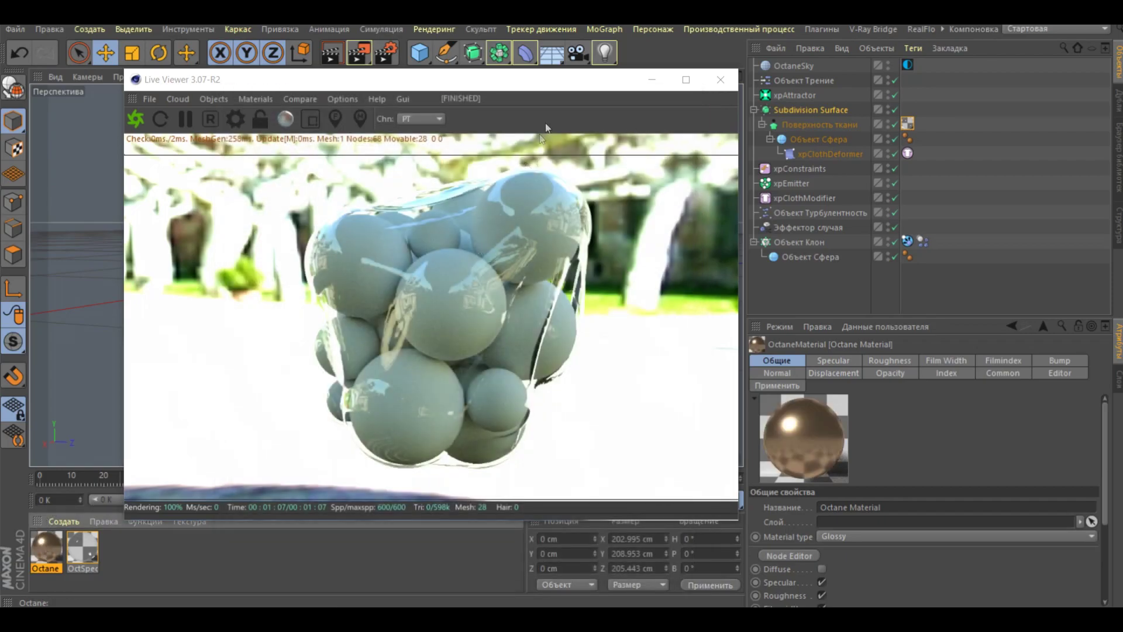
pyautogui.moveTo(545, 79); pyautogui.dragTo(522, 77)
pyautogui.click(812, 257)
# Step: Duplicate the clone's sphere into four copies and put them in numeric order
pyautogui.hotkey('ctrl', 'c')
pyautogui.hotkey('ctrl', 'v')
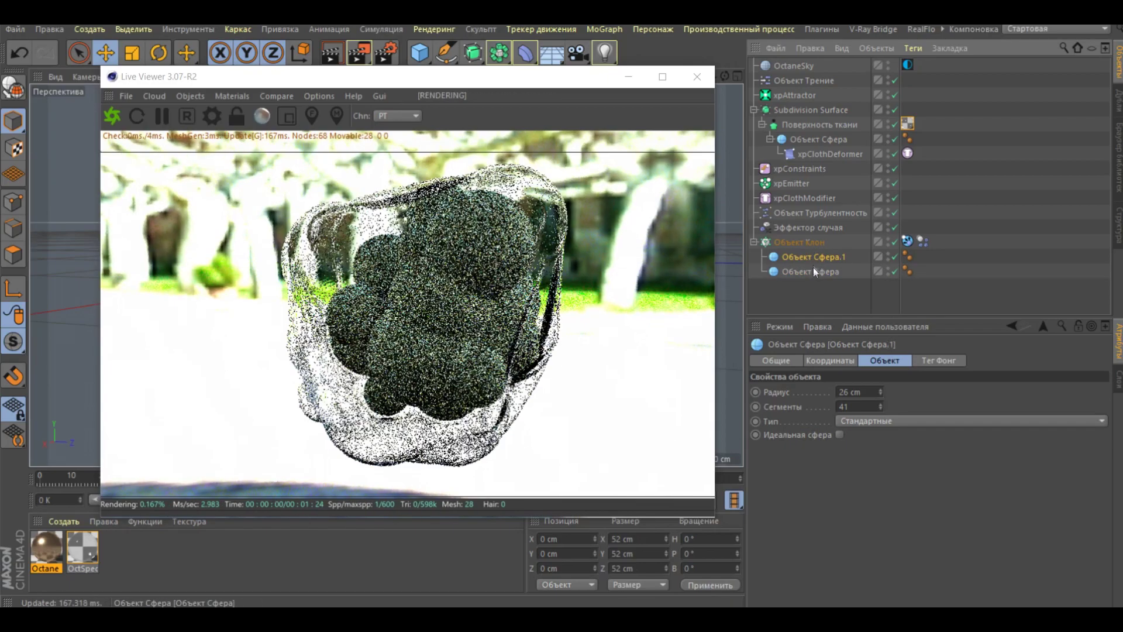
pyautogui.hotkey('ctrl', 'v')
pyautogui.hotkey('ctrl', 'v')
pyautogui.hotkey('ctrl', 'v')
pyautogui.moveTo(825, 321)
pyautogui.mouseDown()
pyautogui.moveTo(824, 347)
pyautogui.moveTo(802, 249)
pyautogui.moveTo(807, 316)
pyautogui.mouseUp()
pyautogui.click(819, 317)
pyautogui.moveTo(809, 272)
pyautogui.mouseDown()
pyautogui.moveTo(809, 312)
pyautogui.moveTo(809, 293)
pyautogui.mouseUp()
# Step: Apply the bronze glossy material, finally placing it on Объект Сфера.4
pyautogui.moveTo(46, 550); pyautogui.dragTo(815, 286)
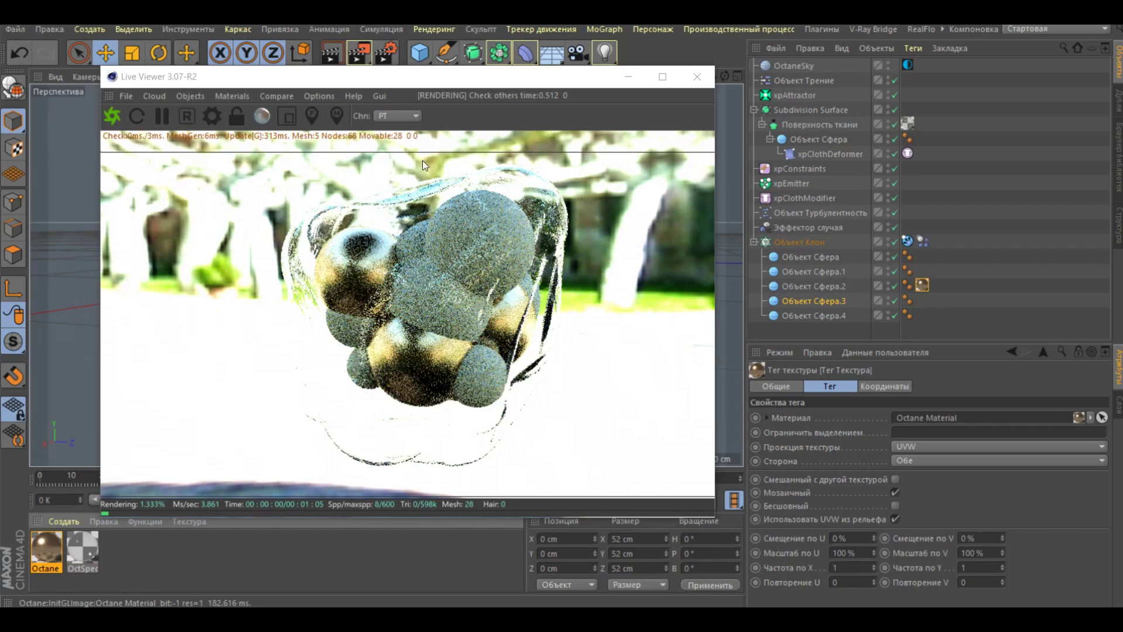
pyautogui.moveTo(449, 83); pyautogui.dragTo(421, 44)
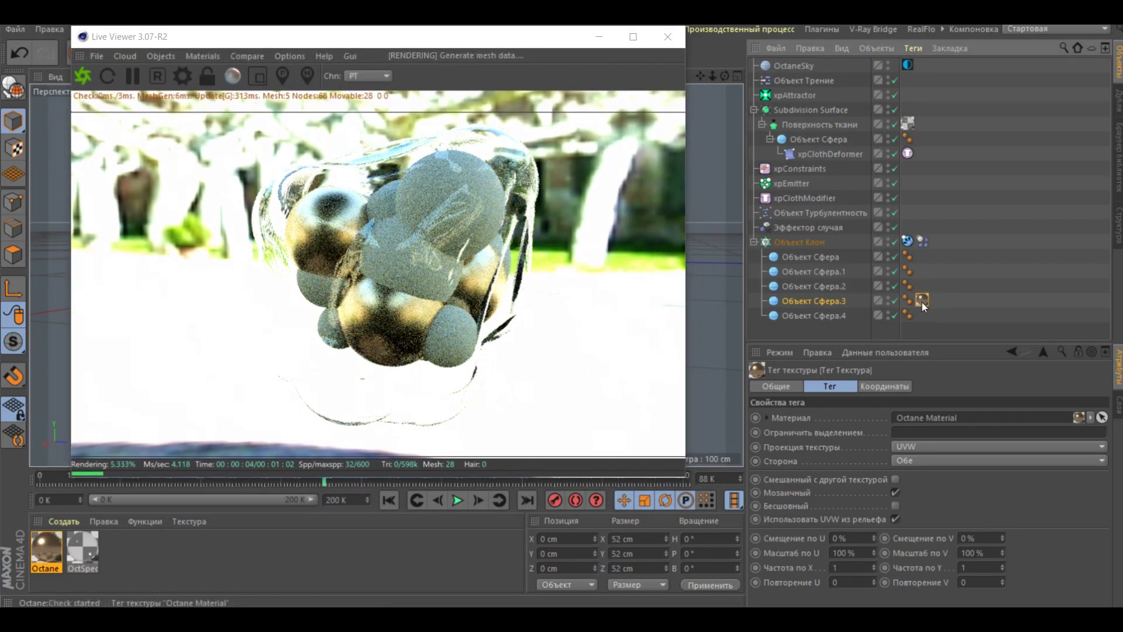
pyautogui.moveTo(923, 301); pyautogui.dragTo(922, 300)
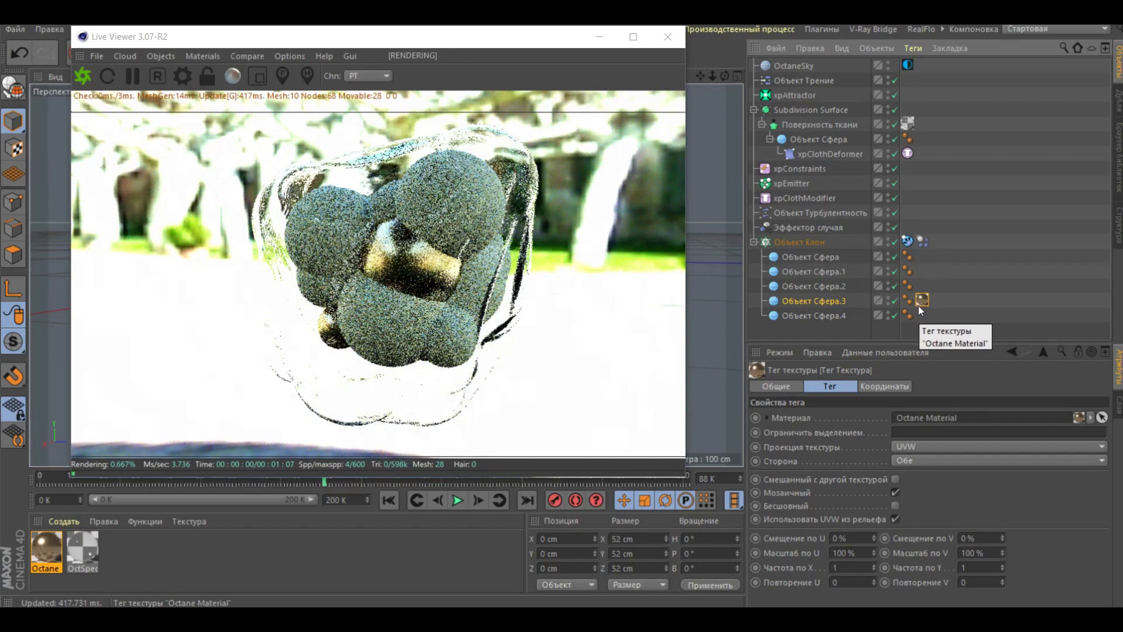
pyautogui.click(458, 501)
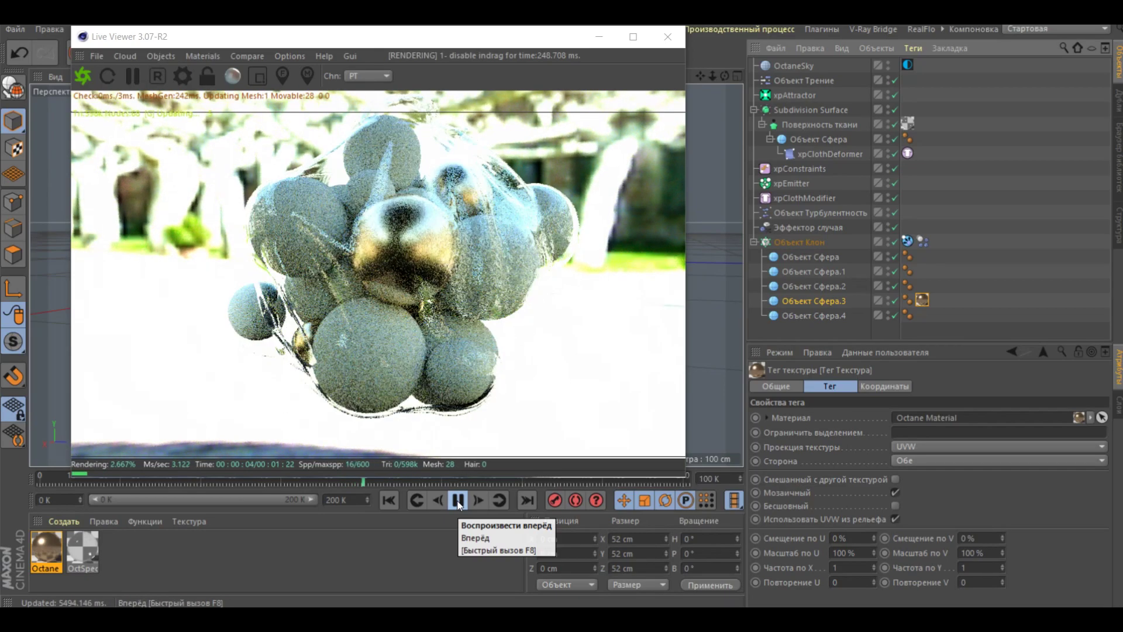
pyautogui.click(458, 501)
pyautogui.moveTo(922, 299); pyautogui.dragTo(925, 318)
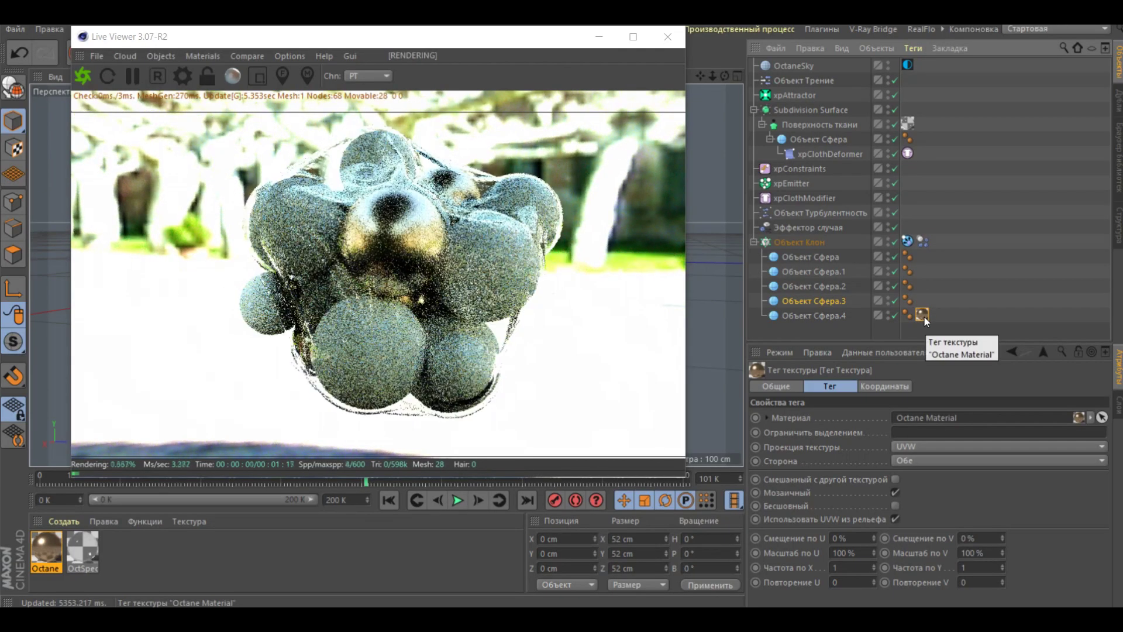
pyautogui.keyDown('ctrl'); pyautogui.moveTo(42, 554); pyautogui.dragTo(117, 553); pyautogui.keyUp('ctrl')
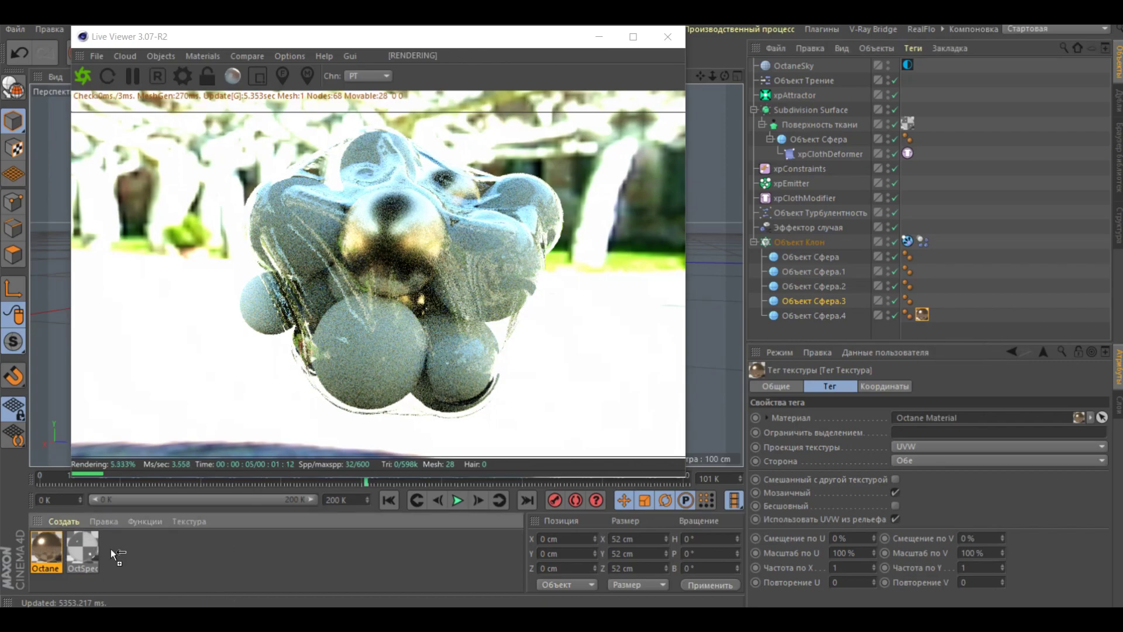
# Step: Give the copied material a light pink specular colour at 98% brightness
pyautogui.doubleClick(118, 552)
pyautogui.click(251, 304)
pyautogui.click(405, 156)
pyautogui.click(357, 159)
pyautogui.click(404, 175)
pyautogui.moveTo(454, 190); pyautogui.dragTo(518, 193)
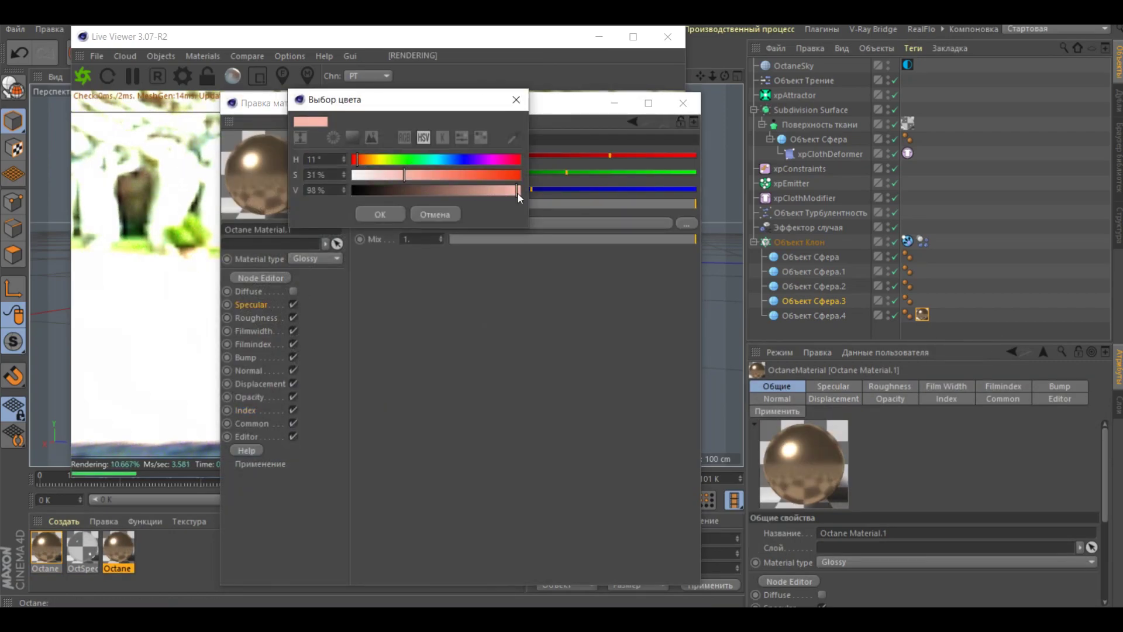
pyautogui.click(379, 215)
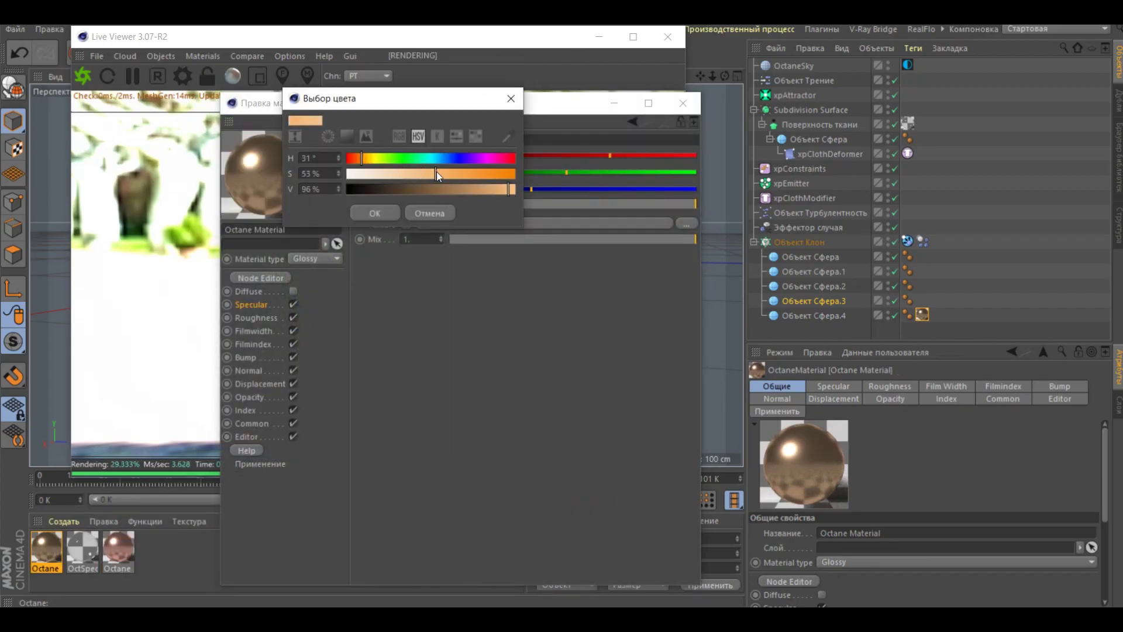
# Step: Shift the original material's specular to gold and apply the pink copy to Объект Сфера
pyautogui.click(366, 158)
pyautogui.click(375, 212)
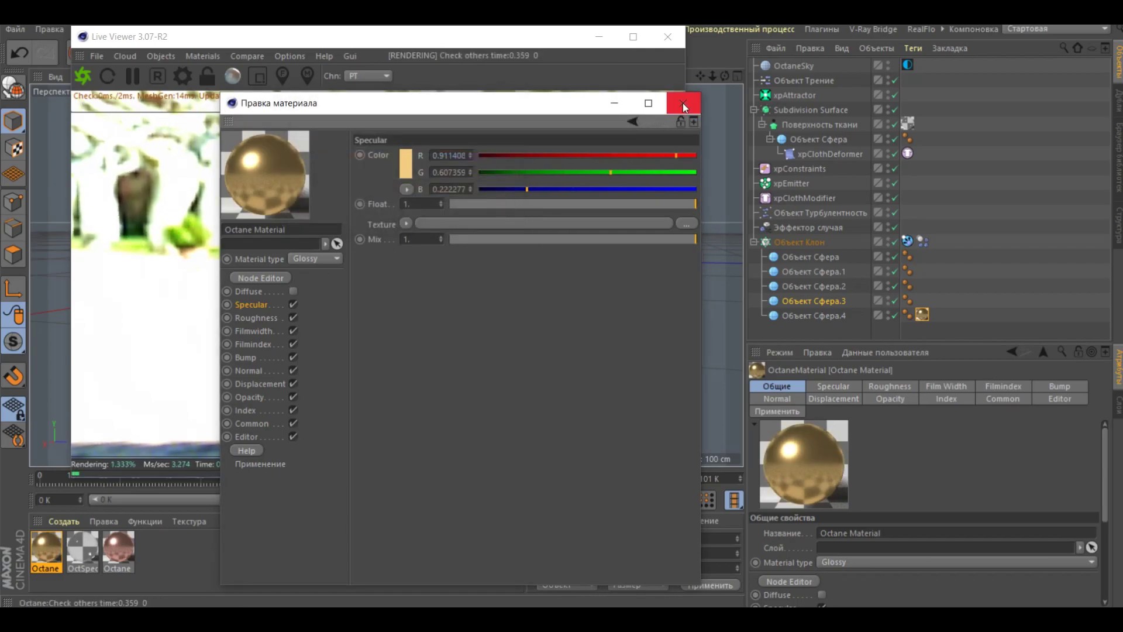
pyautogui.click(683, 103)
pyautogui.moveTo(128, 550); pyautogui.dragTo(813, 257)
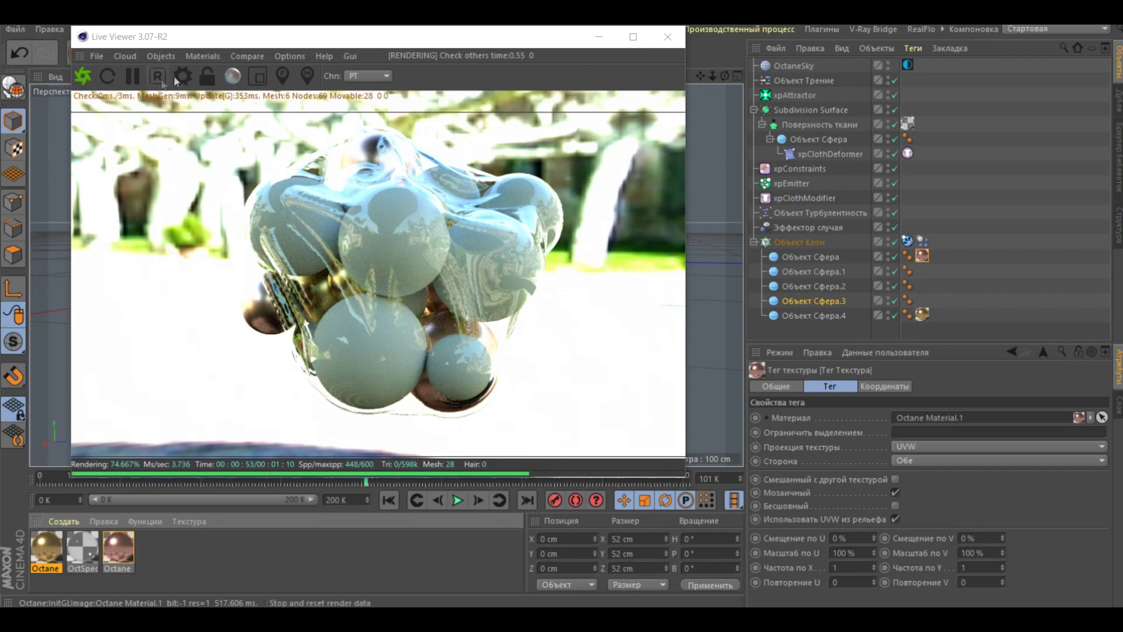
pyautogui.click(202, 56)
# Step: Create a new Octane Glossy material with a Плитки diffuse shader using the Окружности 1 pattern
pyautogui.click(227, 136)
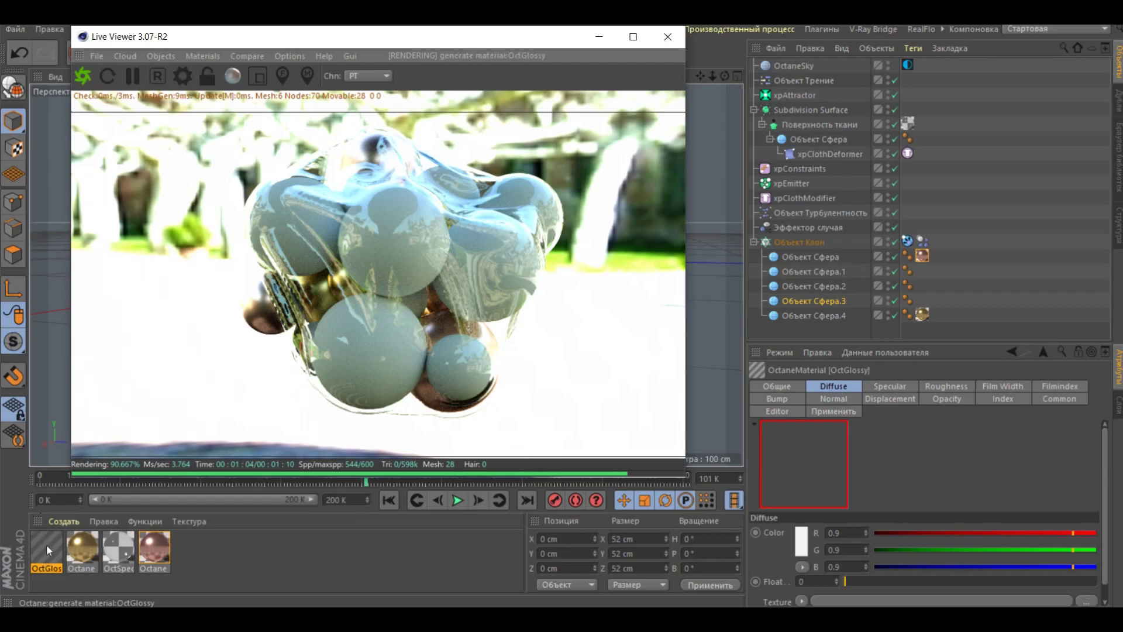
pyautogui.doubleClick(47, 548)
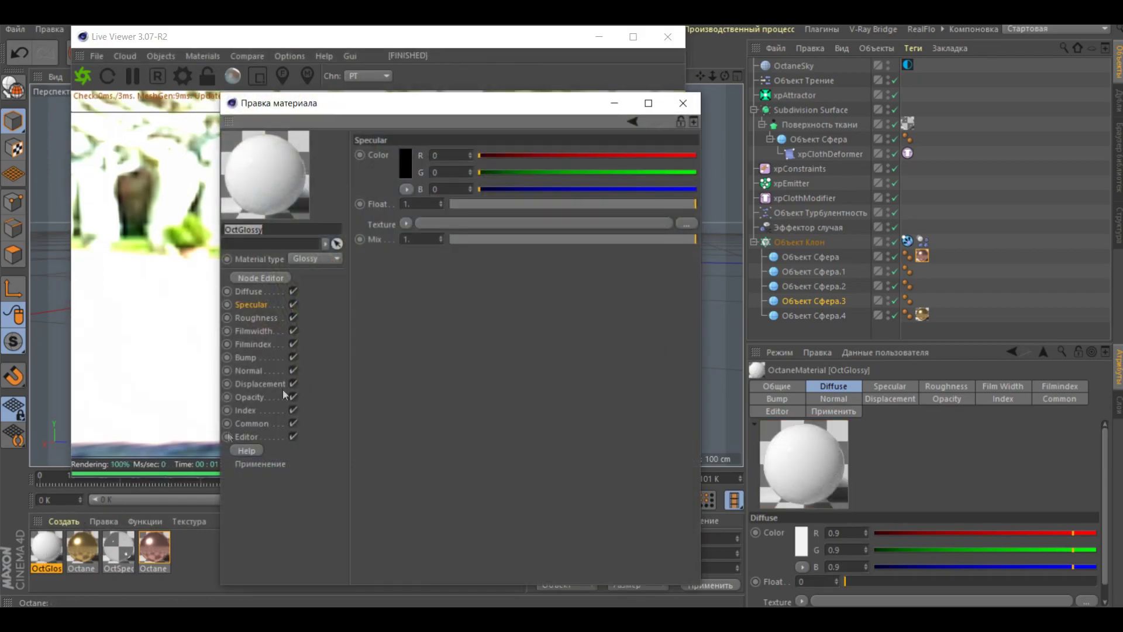
pyautogui.click(258, 292)
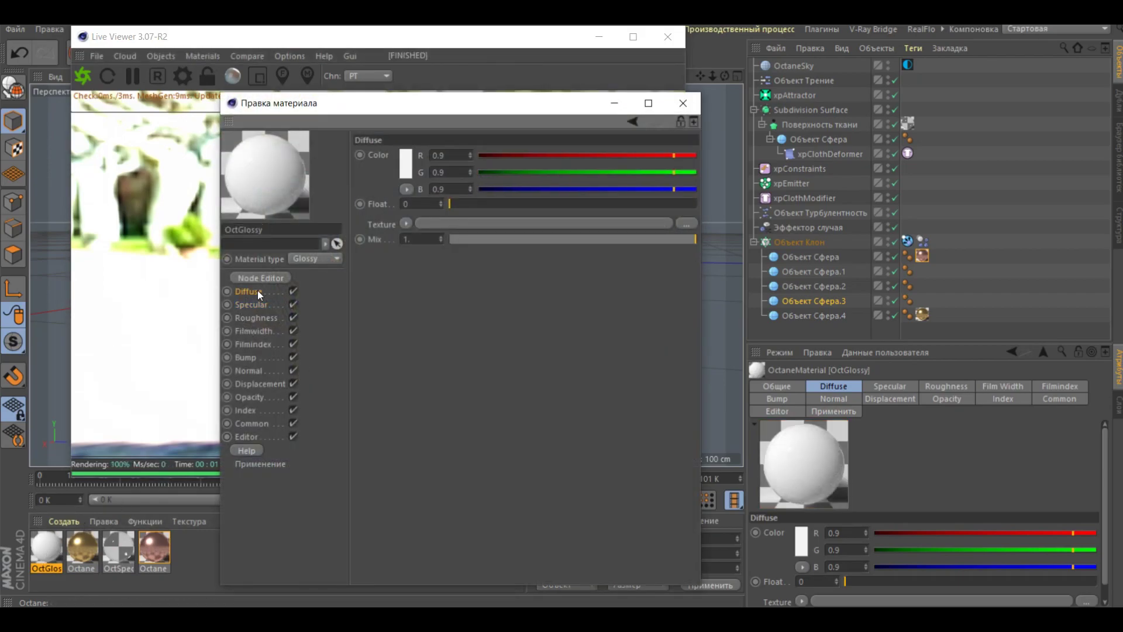
pyautogui.click(405, 224)
pyautogui.moveTo(462, 540)
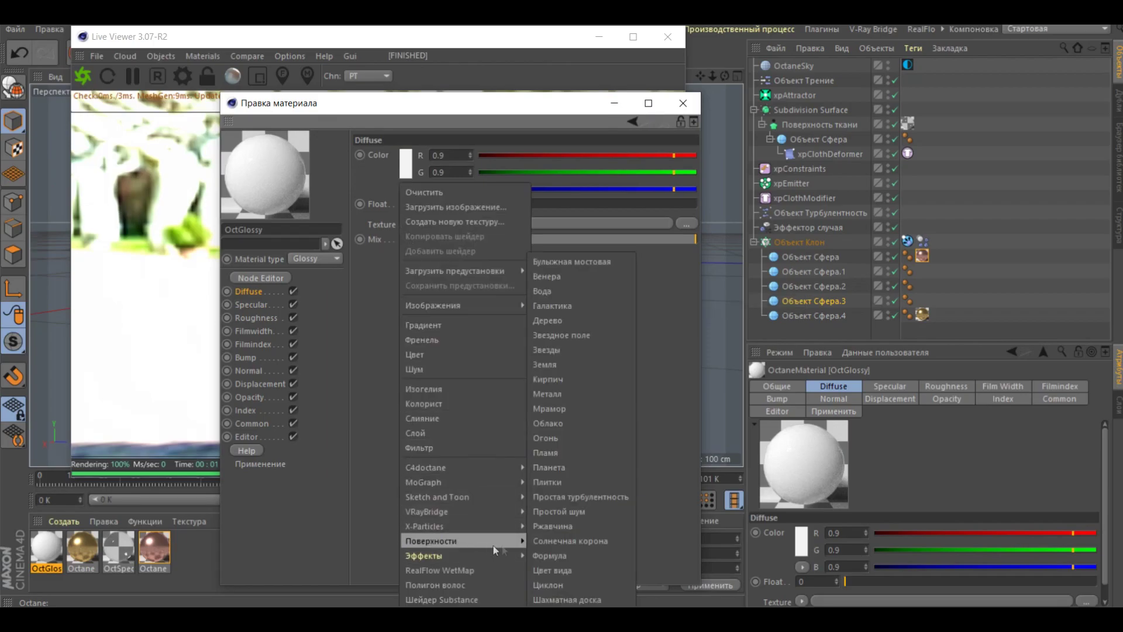
pyautogui.click(560, 482)
pyautogui.click(416, 248)
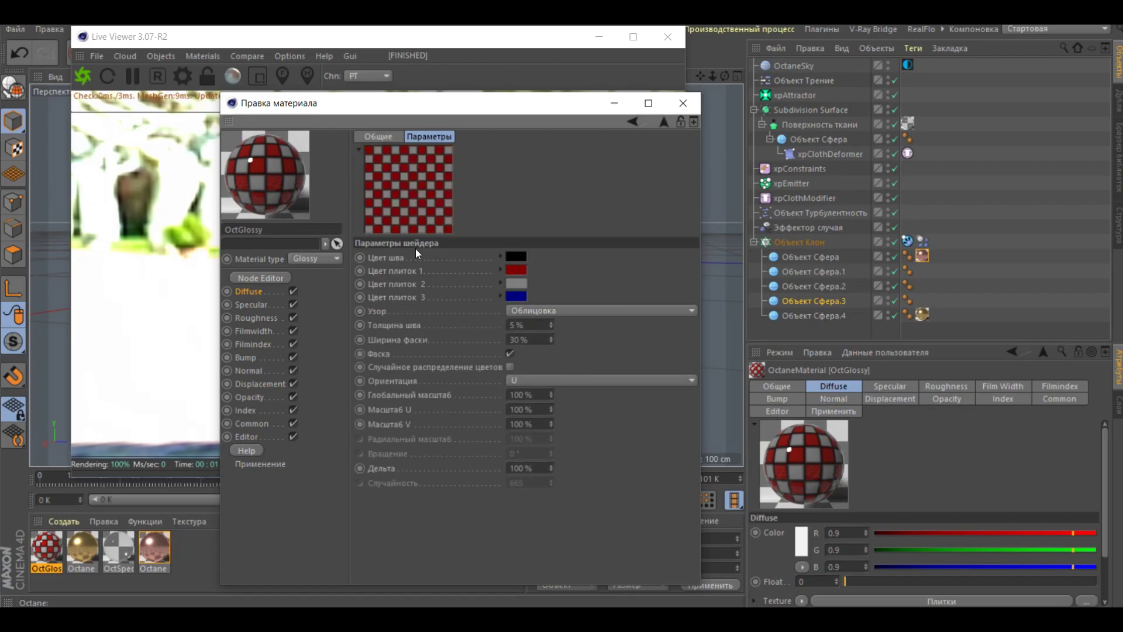
pyautogui.click(572, 309)
pyautogui.click(564, 231)
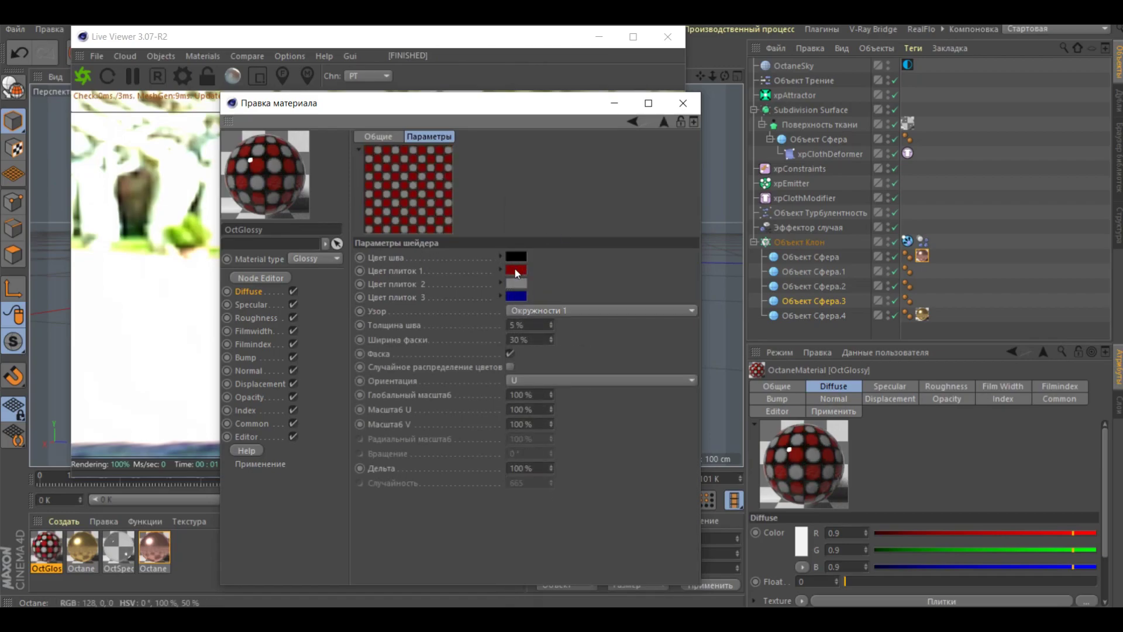
# Step: Make the first tile colour white and the seam colour blue
pyautogui.click(514, 268)
pyautogui.moveTo(543, 299)
pyautogui.mouseDown()
pyautogui.moveTo(641, 297)
pyautogui.moveTo(455, 284)
pyautogui.mouseUp()
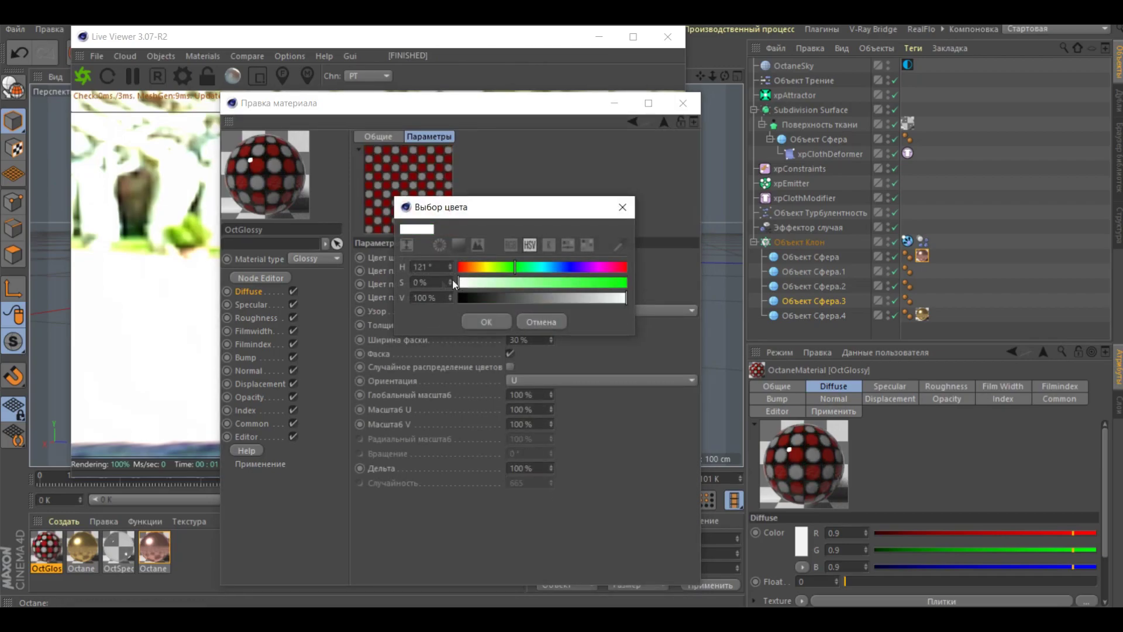
pyautogui.click(485, 322)
pyautogui.click(515, 257)
pyautogui.click(556, 254)
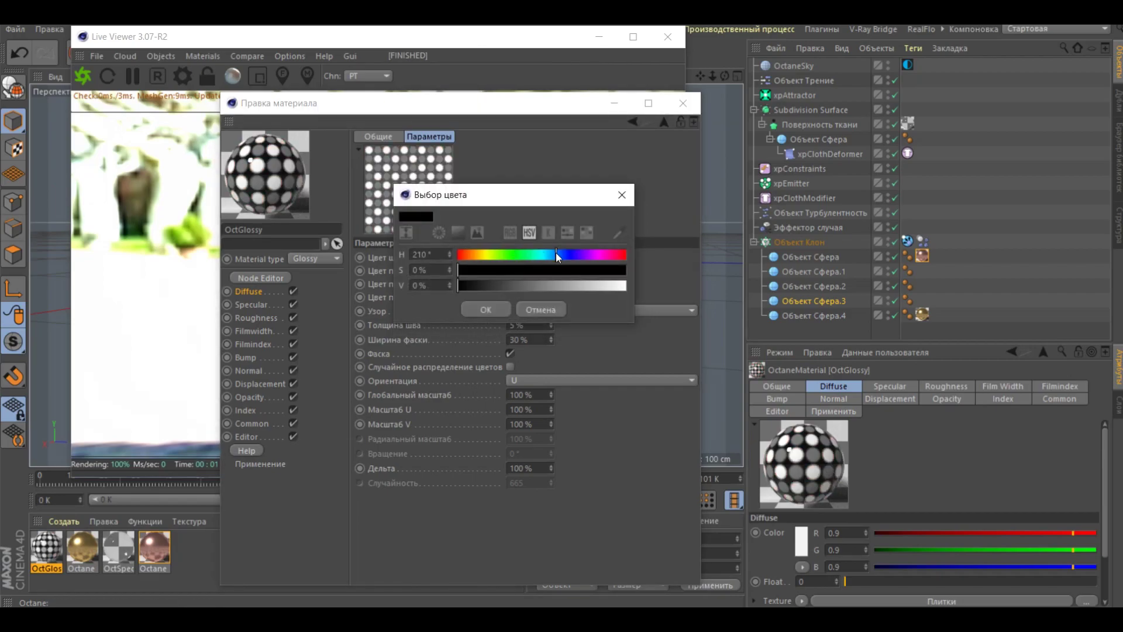
pyautogui.click(622, 271)
pyautogui.click(535, 271)
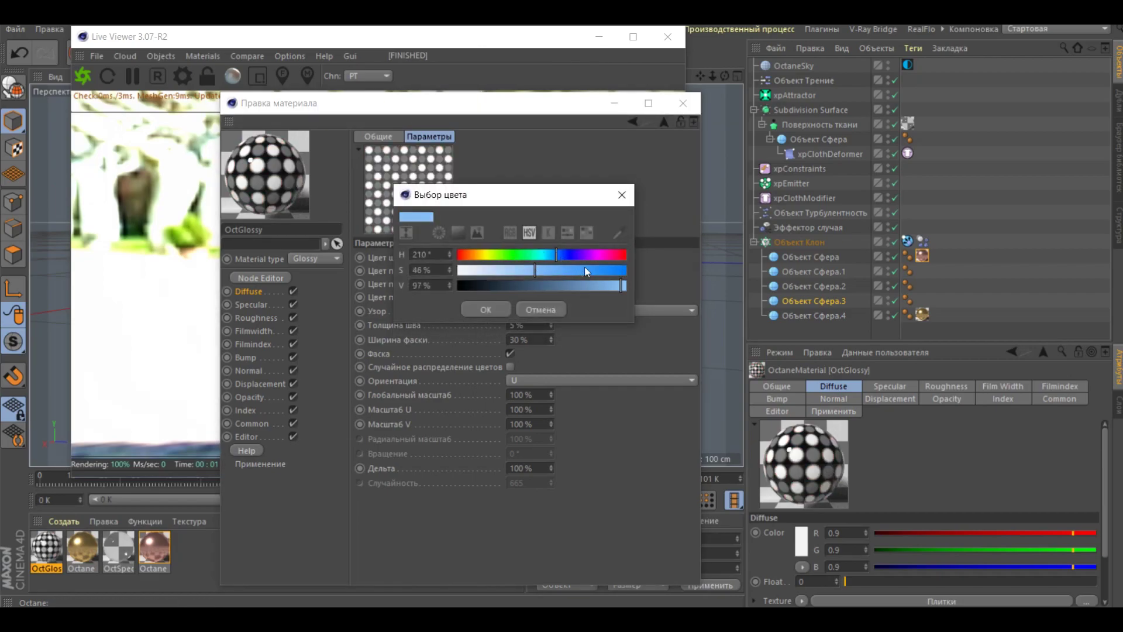
pyautogui.moveTo(605, 272); pyautogui.dragTo(574, 270)
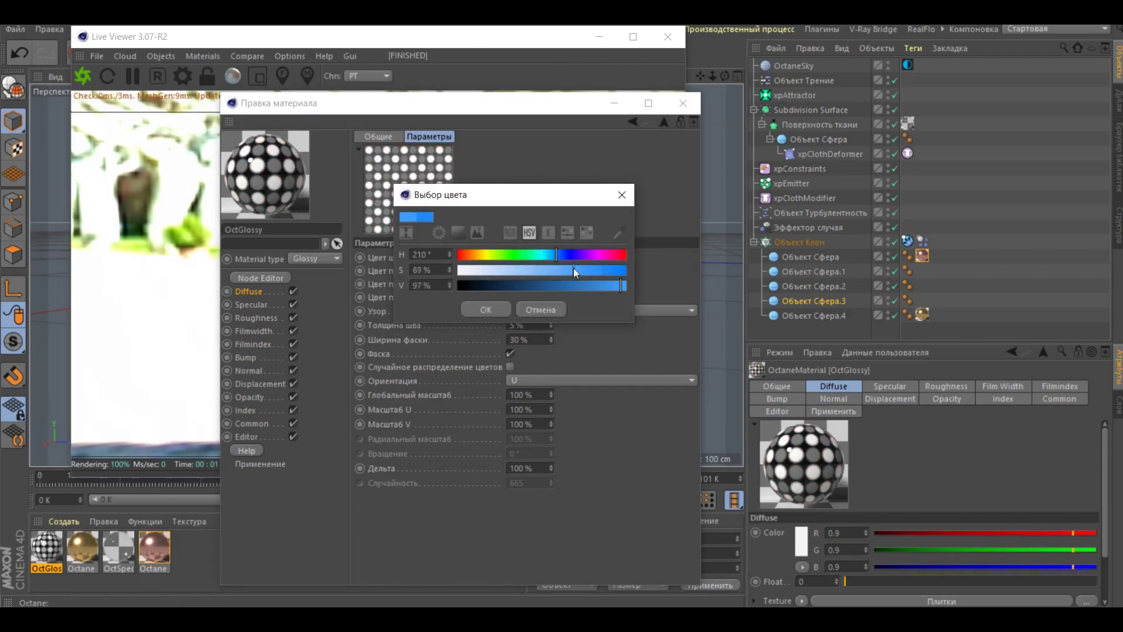
pyautogui.click(490, 309)
# Step: Set tile colours 2 and 3 to the same blue and apply the material to Объект Сфера.2
pyautogui.click(516, 284)
pyautogui.moveTo(468, 218); pyautogui.dragTo(625, 164)
pyautogui.click(811, 207)
pyautogui.click(516, 257)
pyautogui.click(676, 279)
pyautogui.click(525, 283)
pyautogui.moveTo(521, 231); pyautogui.dragTo(707, 180)
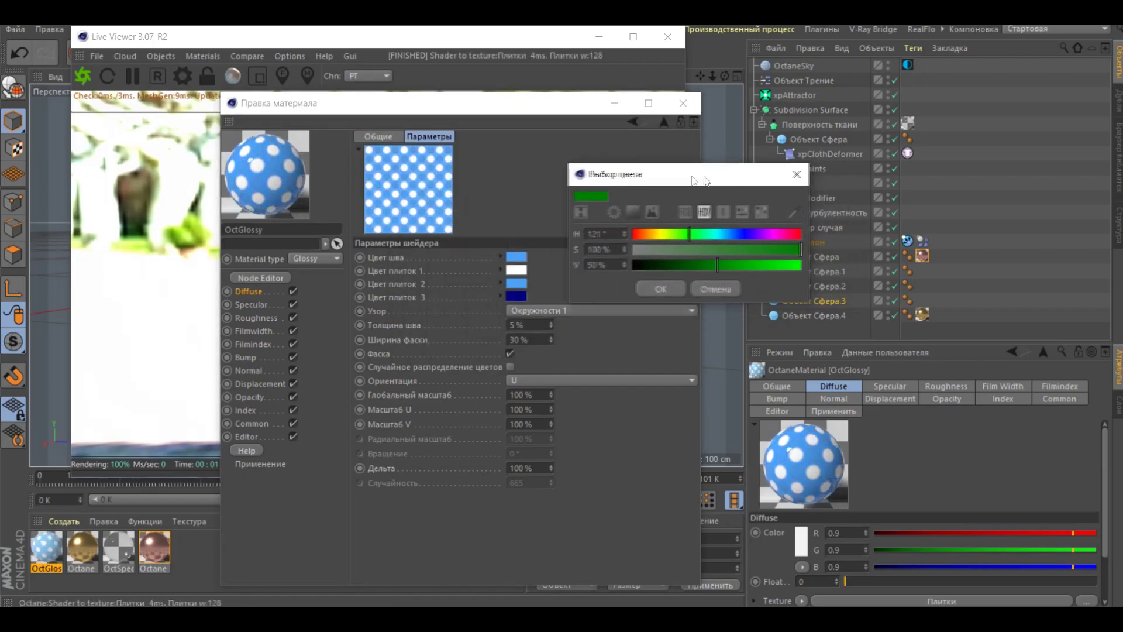
pyautogui.click(794, 212)
pyautogui.click(517, 283)
pyautogui.click(661, 289)
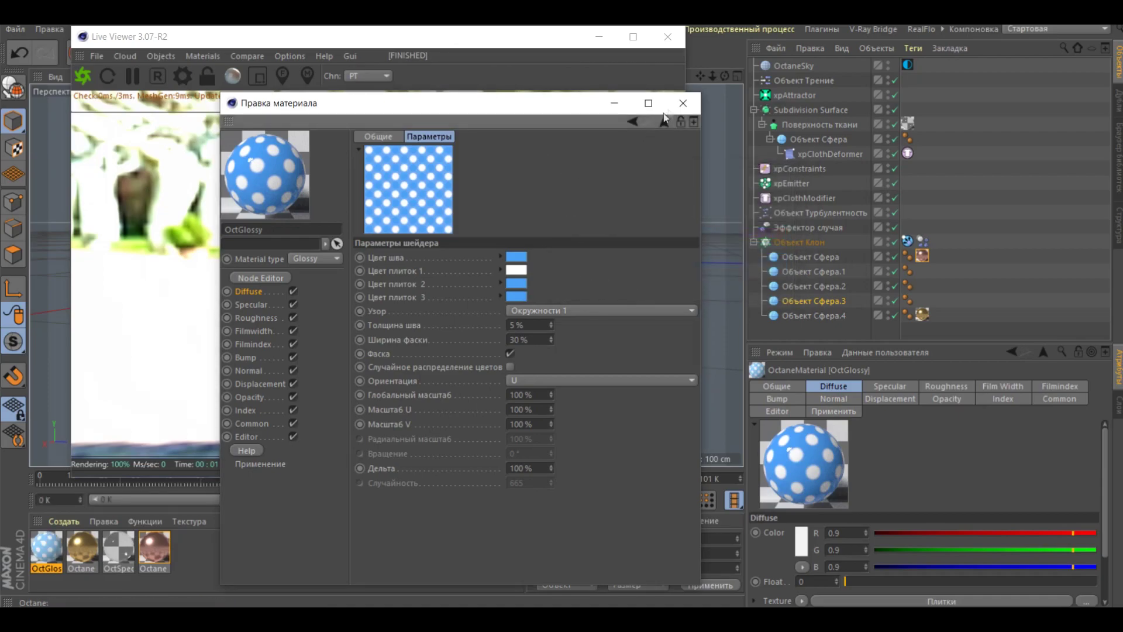
pyautogui.click(681, 103)
pyautogui.moveTo(778, 301); pyautogui.dragTo(819, 286)
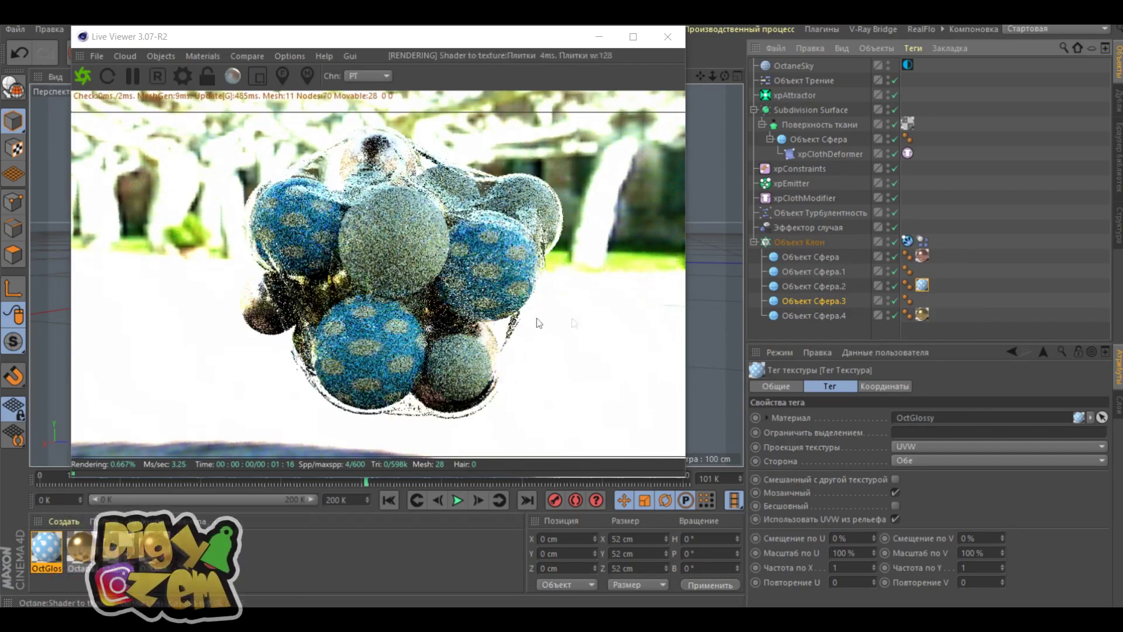
# Step: Move the dotted material from Сфера.2 to Объект Сфера.3 and duplicate it as OctGlossy.1
pyautogui.moveTo(923, 286); pyautogui.dragTo(924, 301)
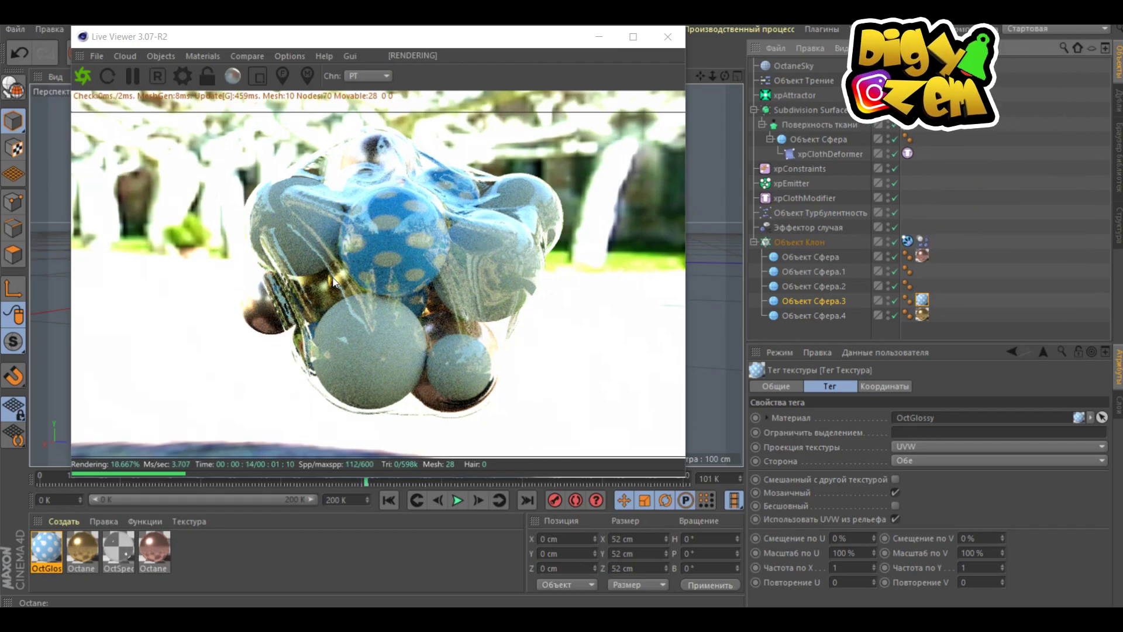
pyautogui.click(47, 550)
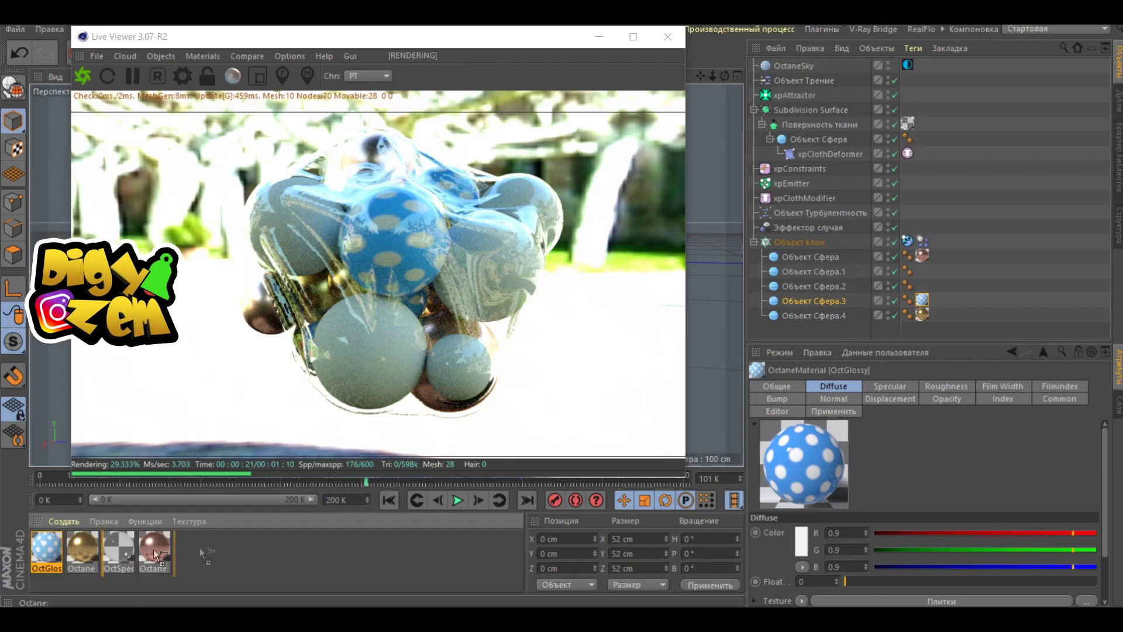
pyautogui.keyDown('ctrl'); pyautogui.moveTo(47, 550); pyautogui.dragTo(190, 550); pyautogui.keyUp('ctrl')
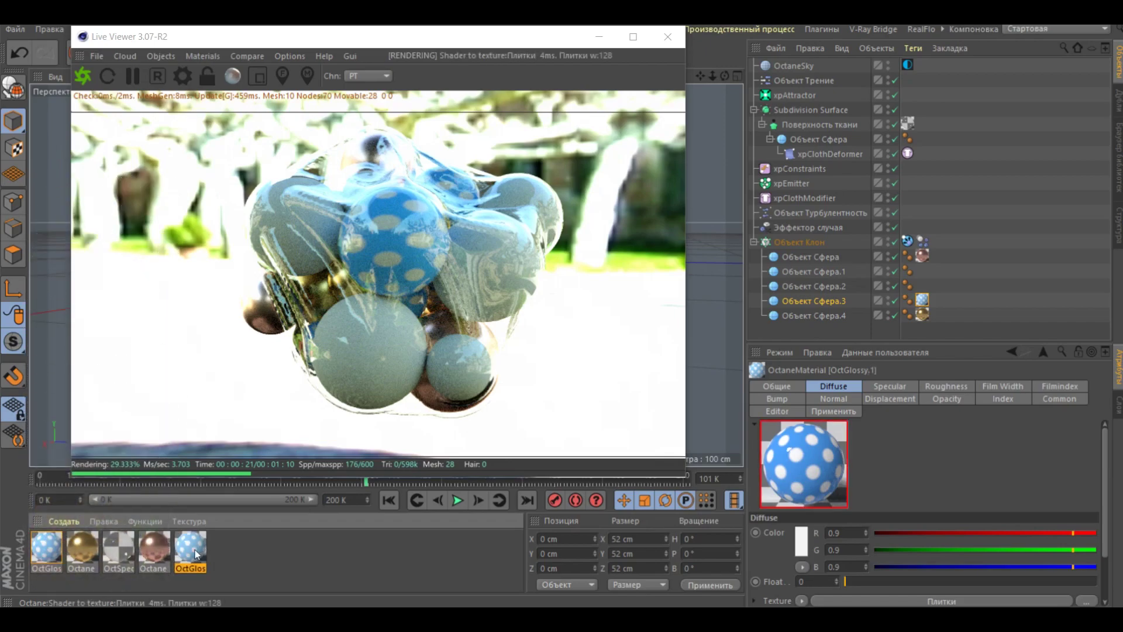
# Step: Open OctGlossy.1 and switch its tile pattern to Линии 1 stripes
pyautogui.doubleClick(193, 552)
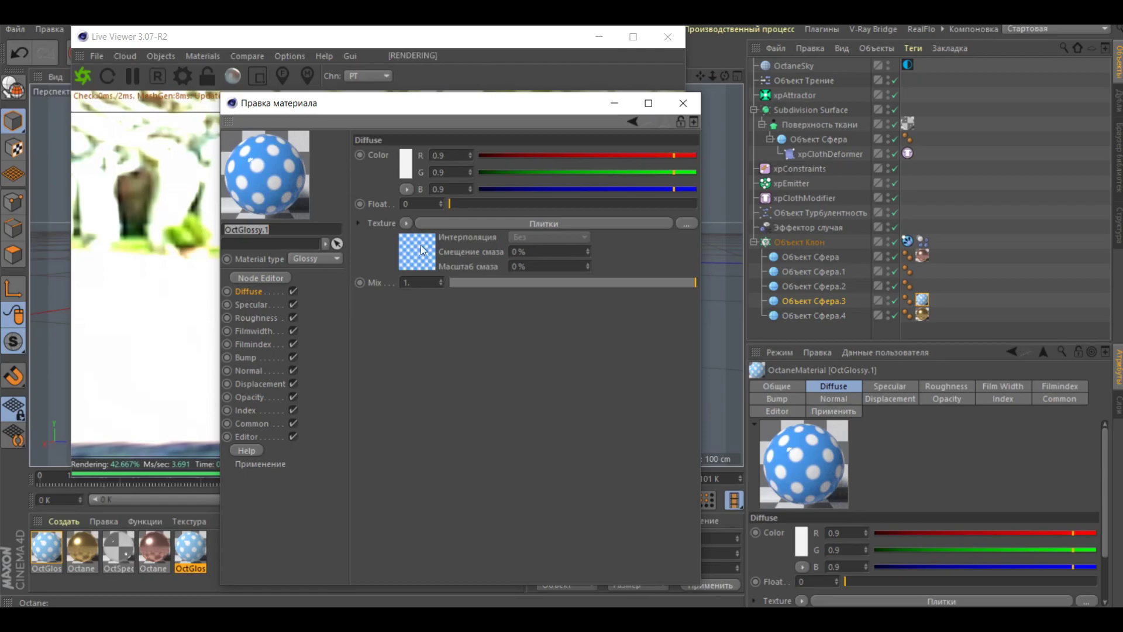
pyautogui.click(456, 224)
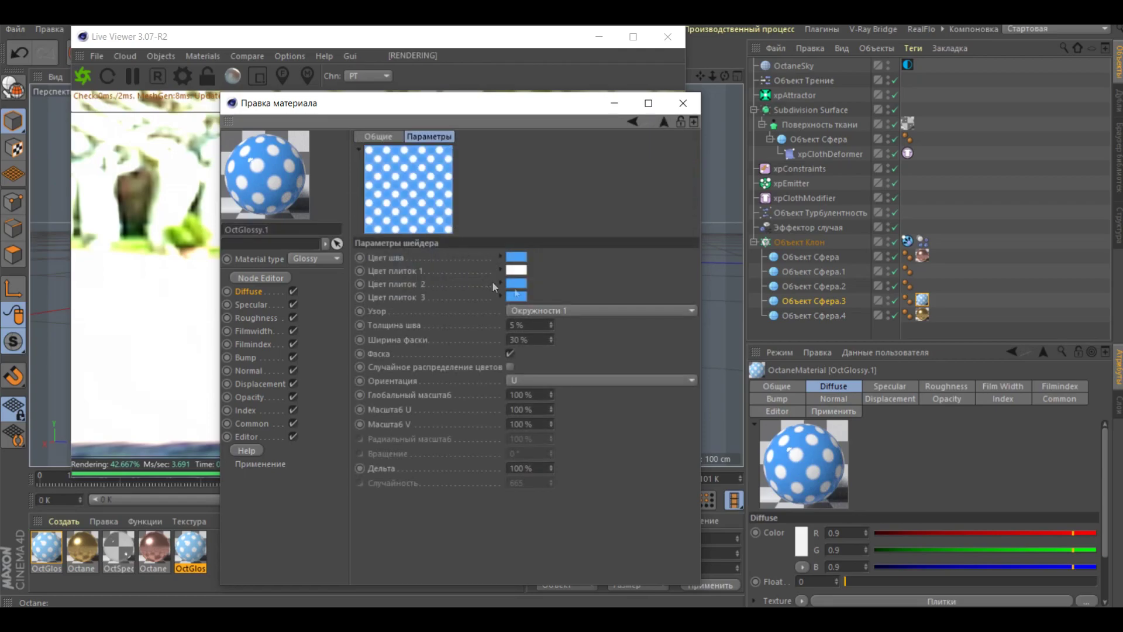
pyautogui.click(550, 314)
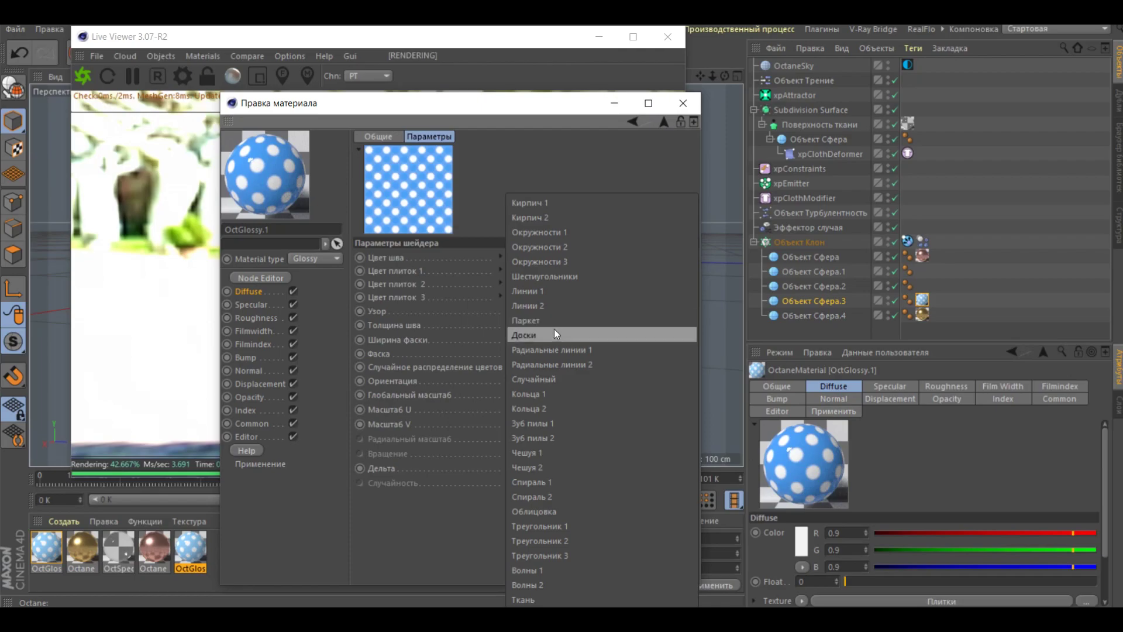
pyautogui.click(574, 293)
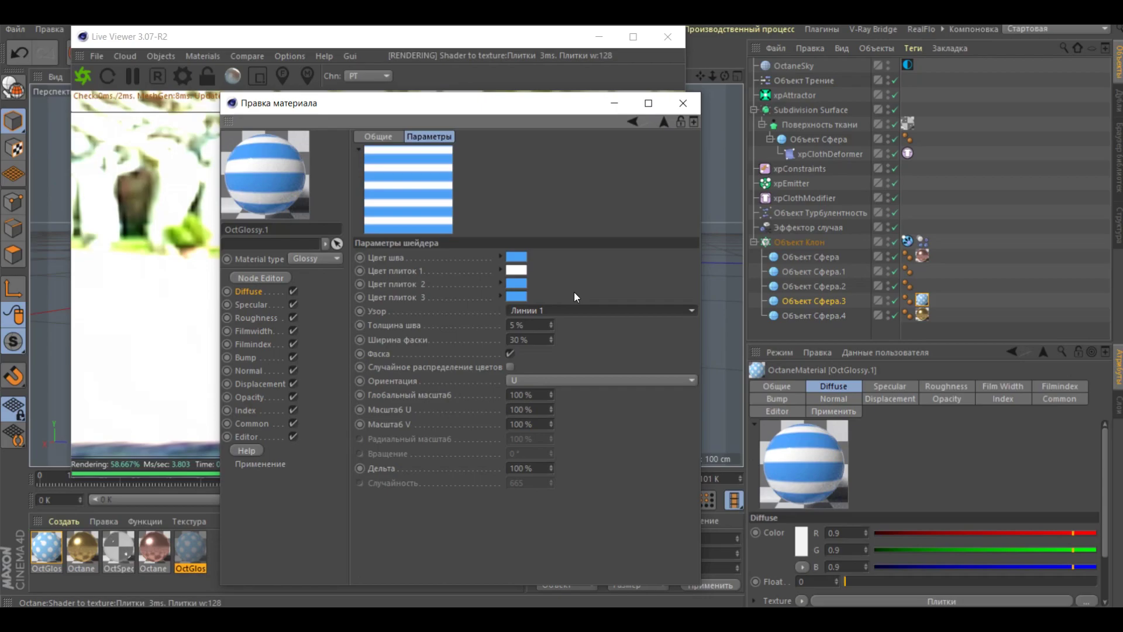
# Step: Set the seam colour to pure red at about 96% brightness and 56% saturation
pyautogui.click(515, 258)
pyautogui.click(461, 260)
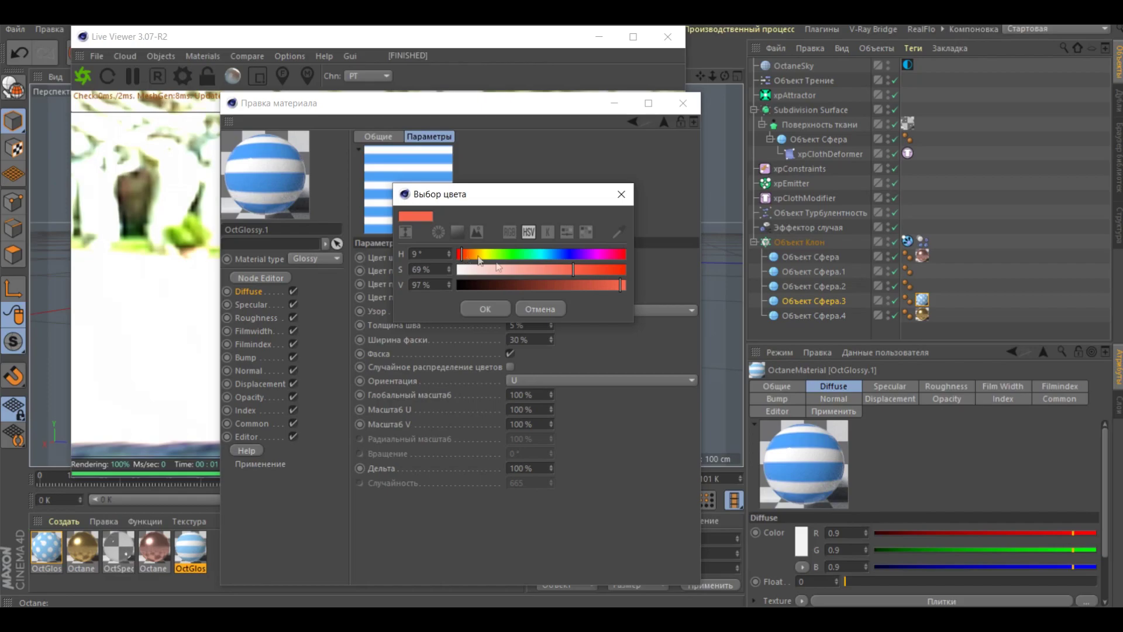
pyautogui.click(515, 271)
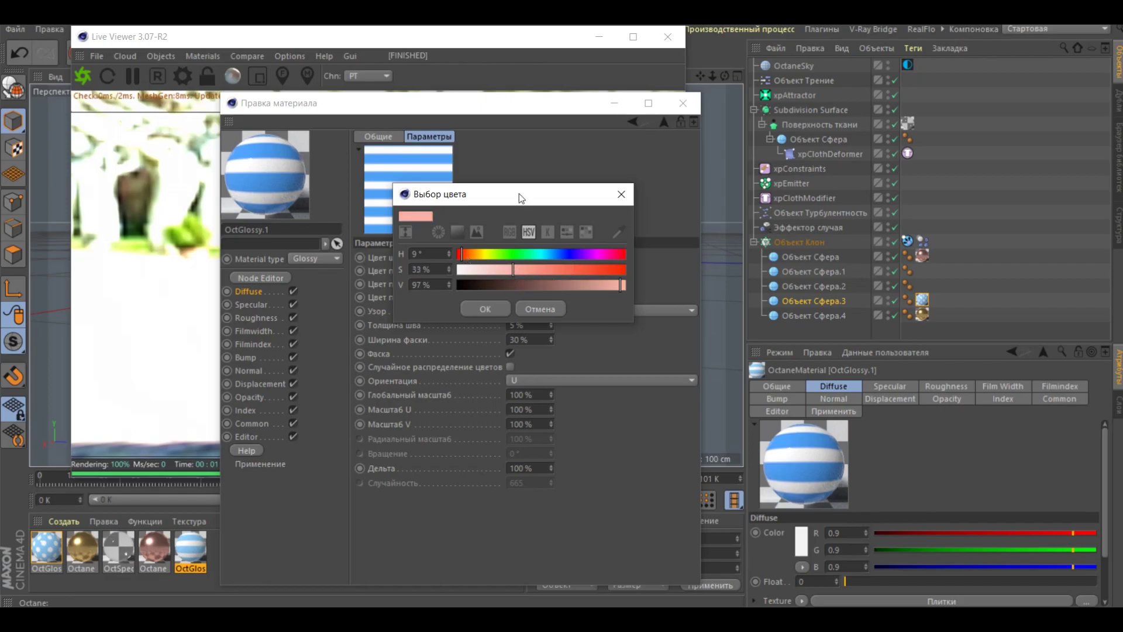
pyautogui.moveTo(518, 194); pyautogui.dragTo(732, 149)
pyautogui.click(756, 236)
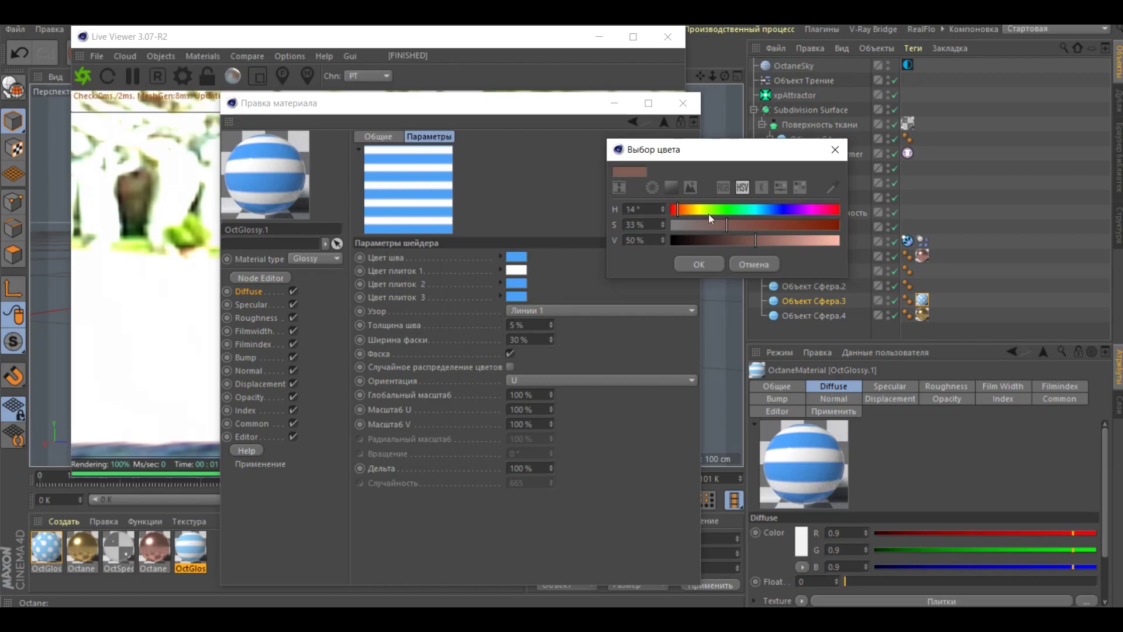
pyautogui.click(834, 241)
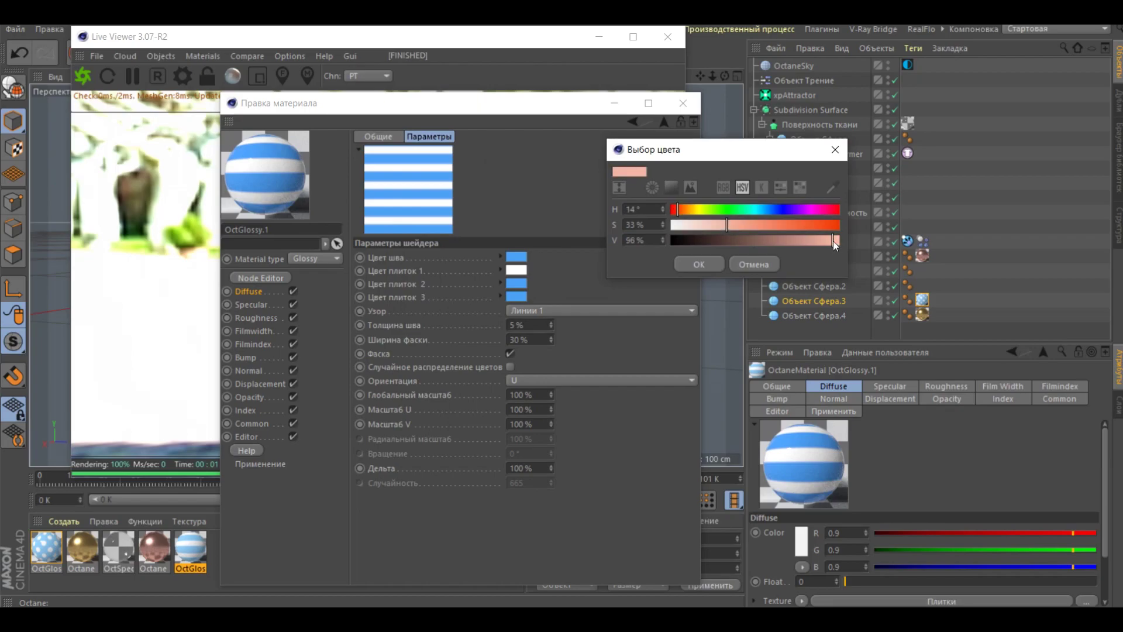
pyautogui.moveTo(726, 225); pyautogui.dragTo(754, 225)
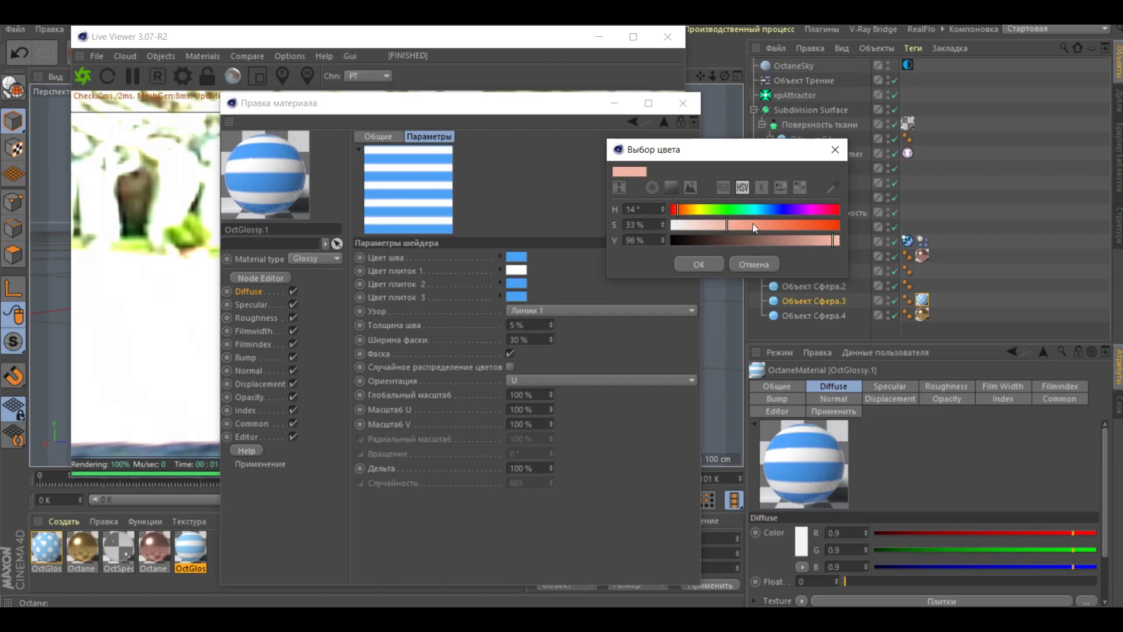
pyautogui.click(672, 209)
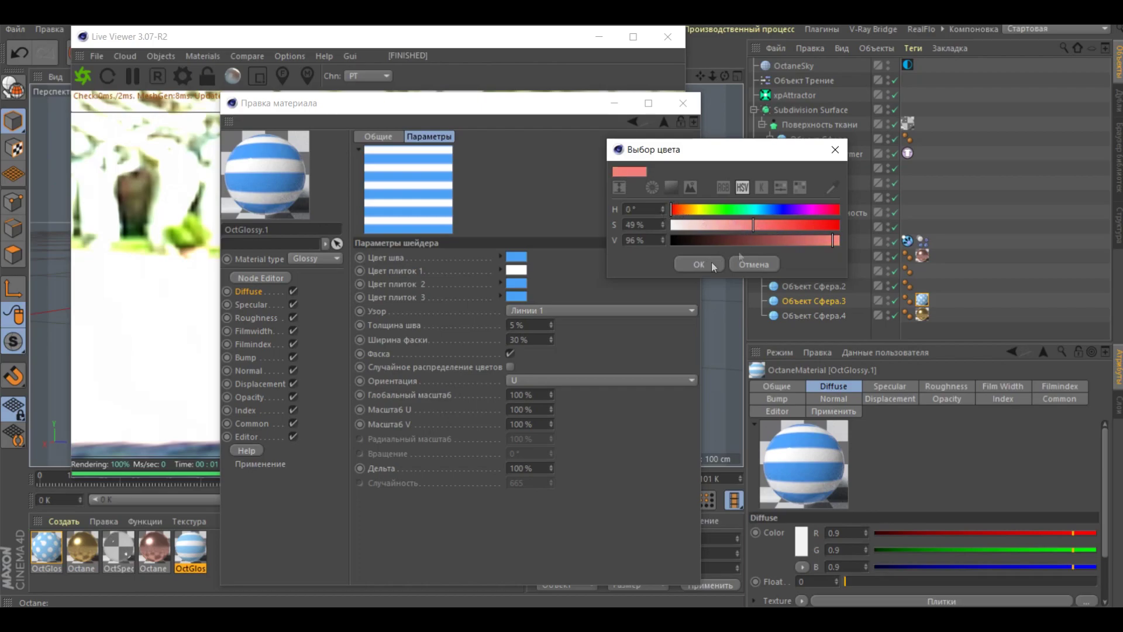
pyautogui.click(764, 225)
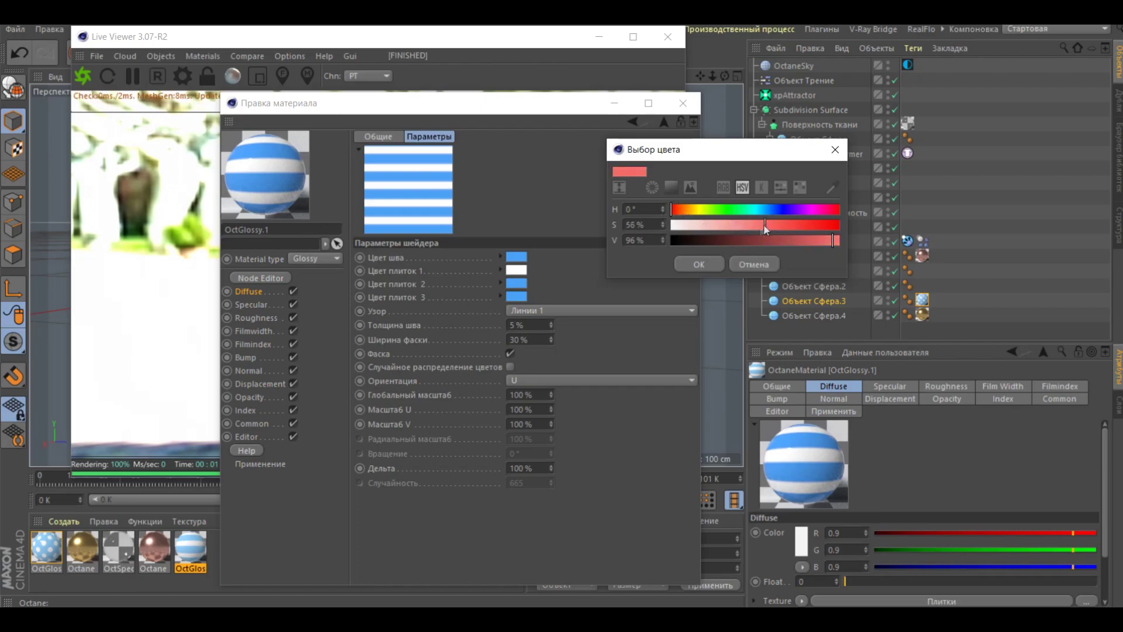
pyautogui.click(701, 264)
# Step: Apply the same red seam colour to tile colour 2
pyautogui.click(518, 283)
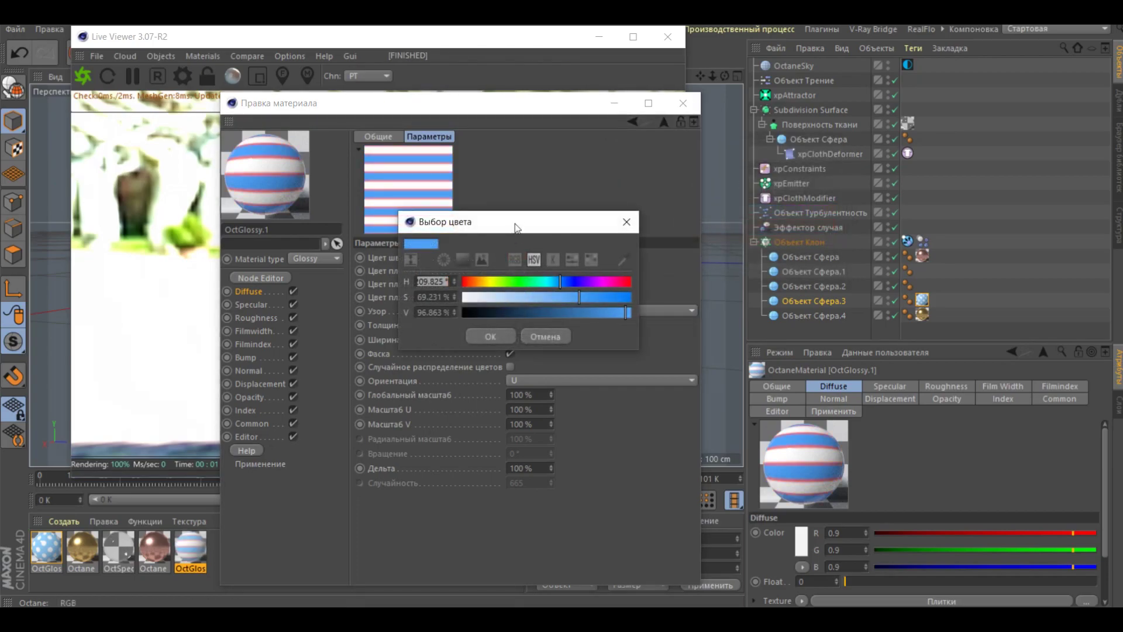
pyautogui.moveTo(521, 224); pyautogui.dragTo(739, 193)
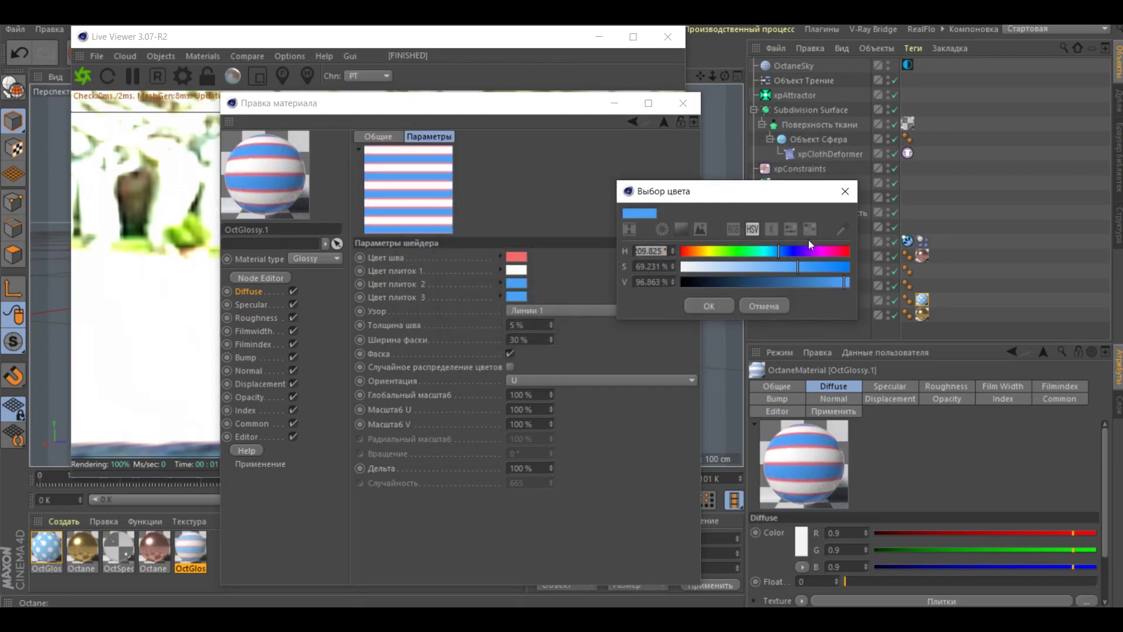
pyautogui.click(840, 229)
pyautogui.click(516, 258)
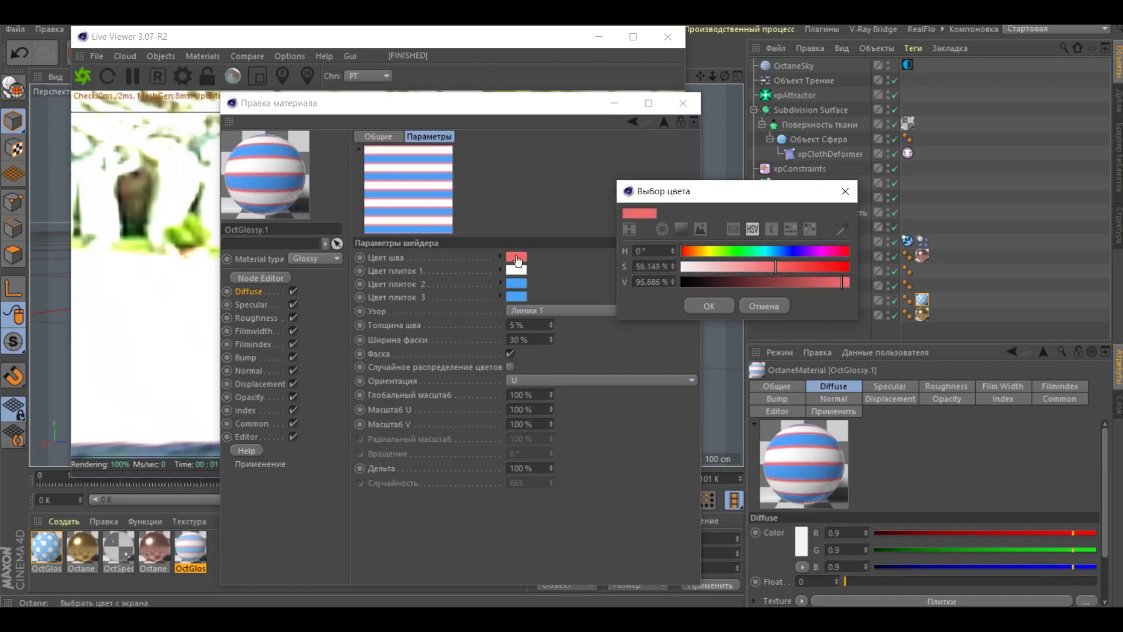
pyautogui.click(709, 305)
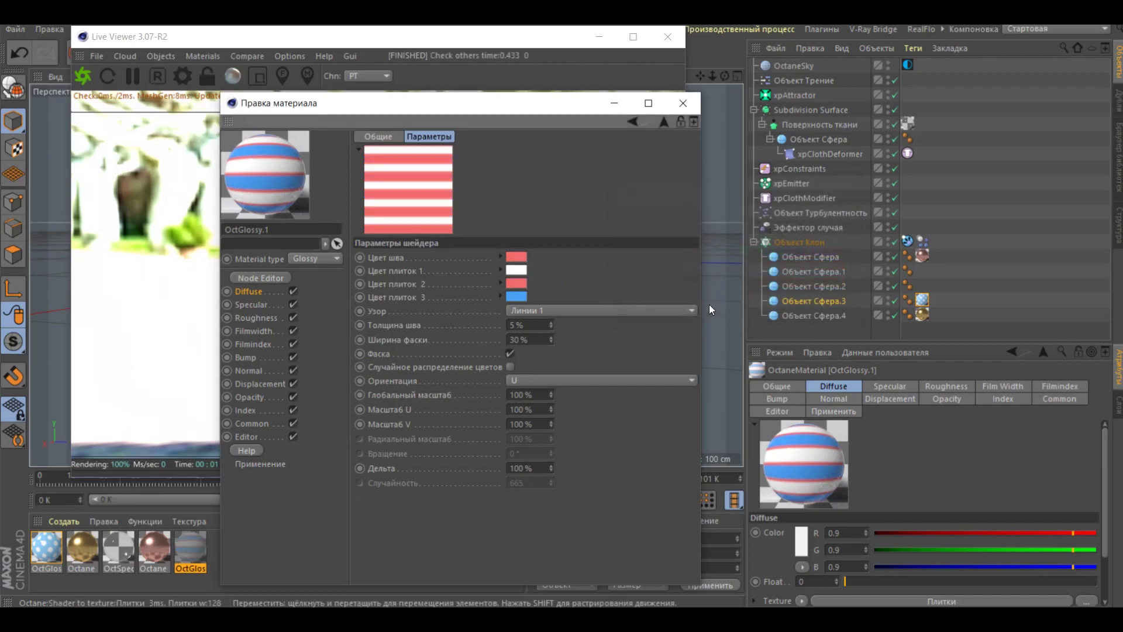
# Step: Set seam thickness to 0% and bevel width to 22%, then close the material editor
pyautogui.doubleClick(515, 323)
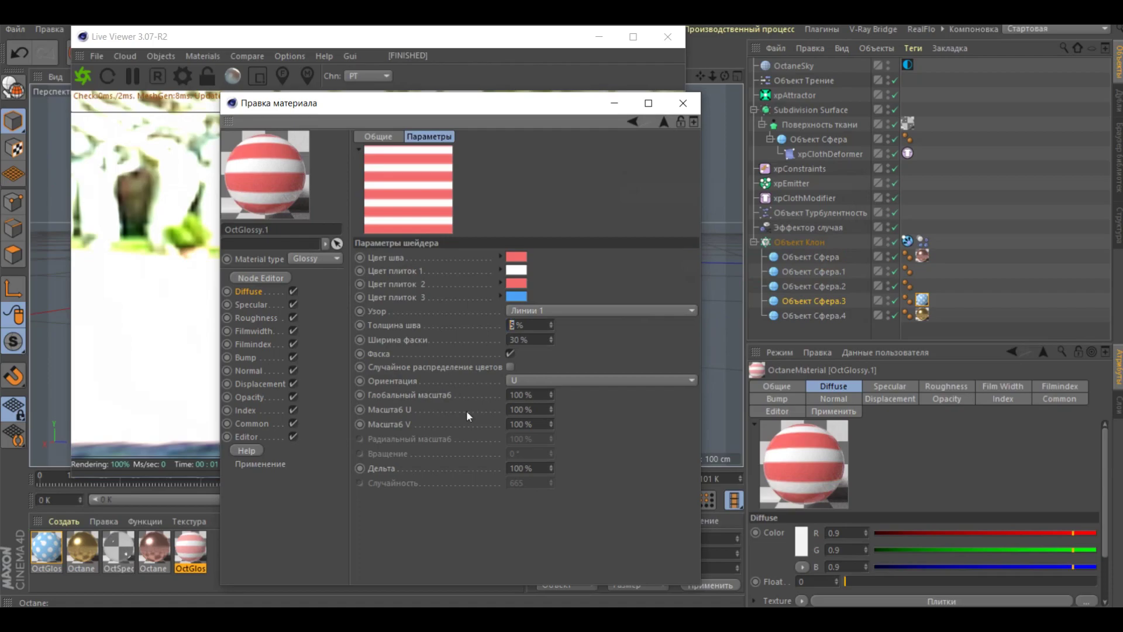
pyautogui.write('0')
pyautogui.doubleClick(515, 339)
pyautogui.write('22')
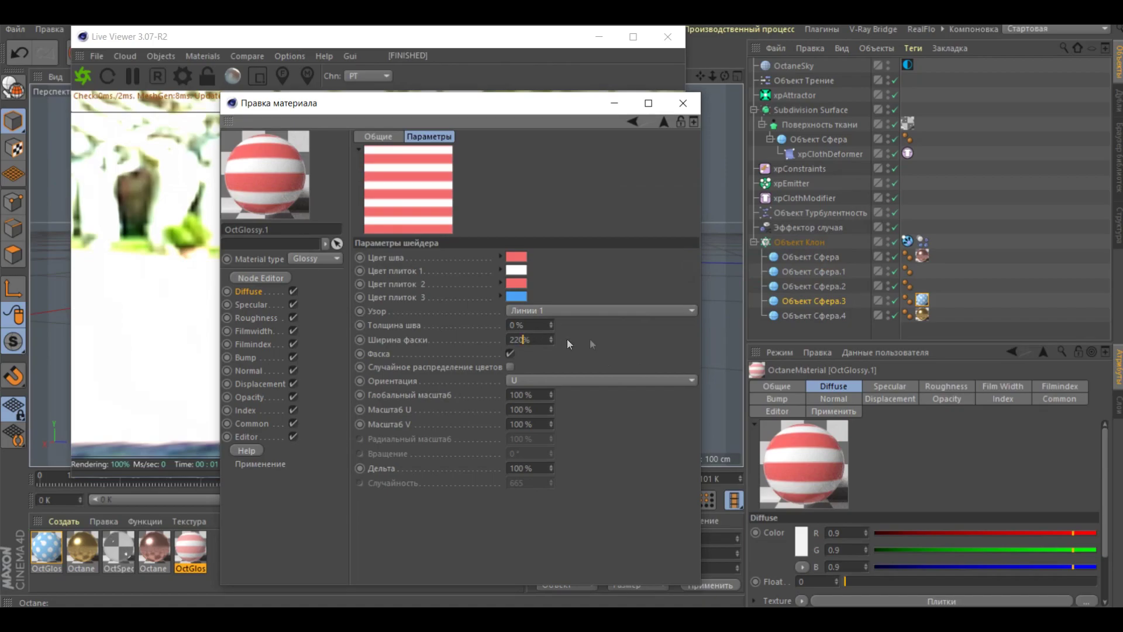
pyautogui.press('Delete')
pyautogui.press('Return')
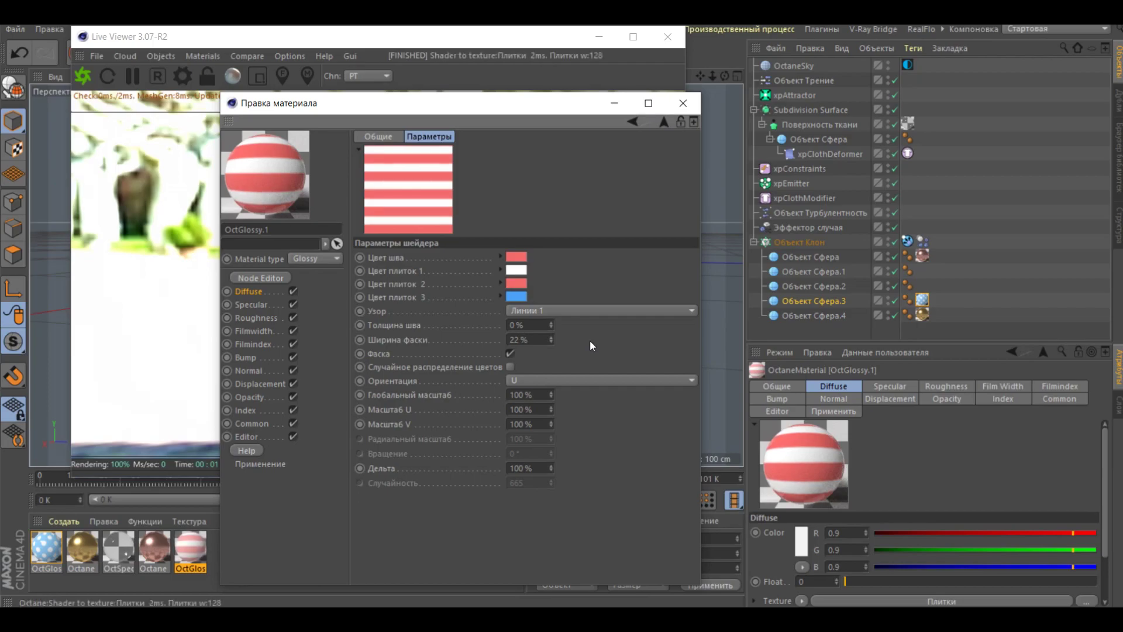
pyautogui.click(681, 104)
# Step: Apply striped OctGlossy.1 to Объект Сфера.1 and duplicate it as OctGlossy.2
pyautogui.moveTo(183, 547); pyautogui.dragTo(795, 287)
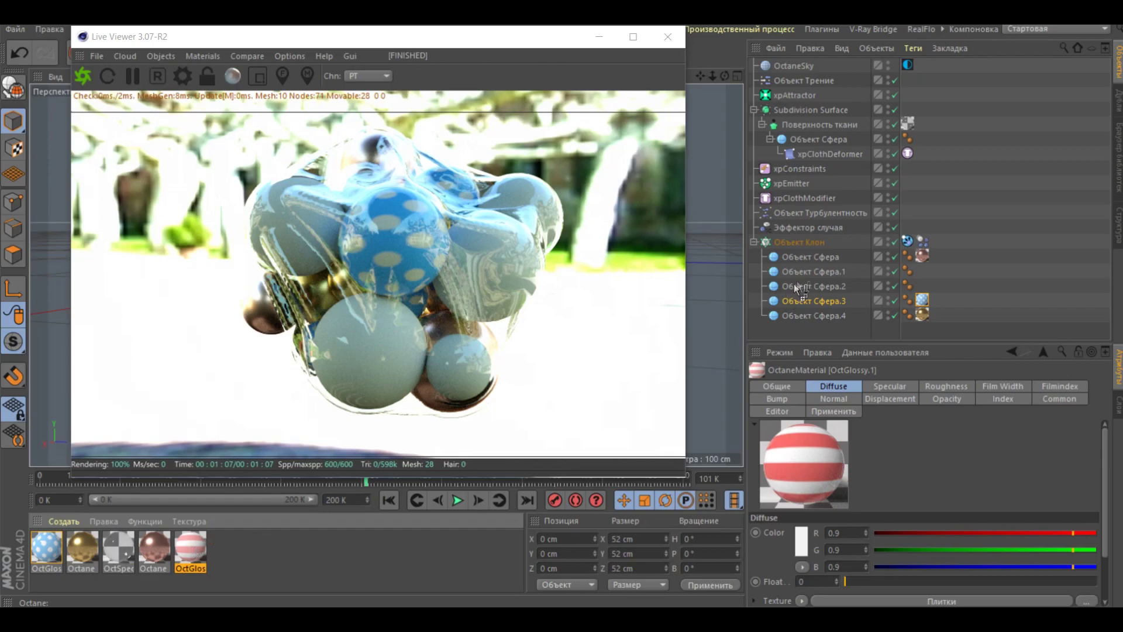
pyautogui.moveTo(803, 272); pyautogui.dragTo(804, 273)
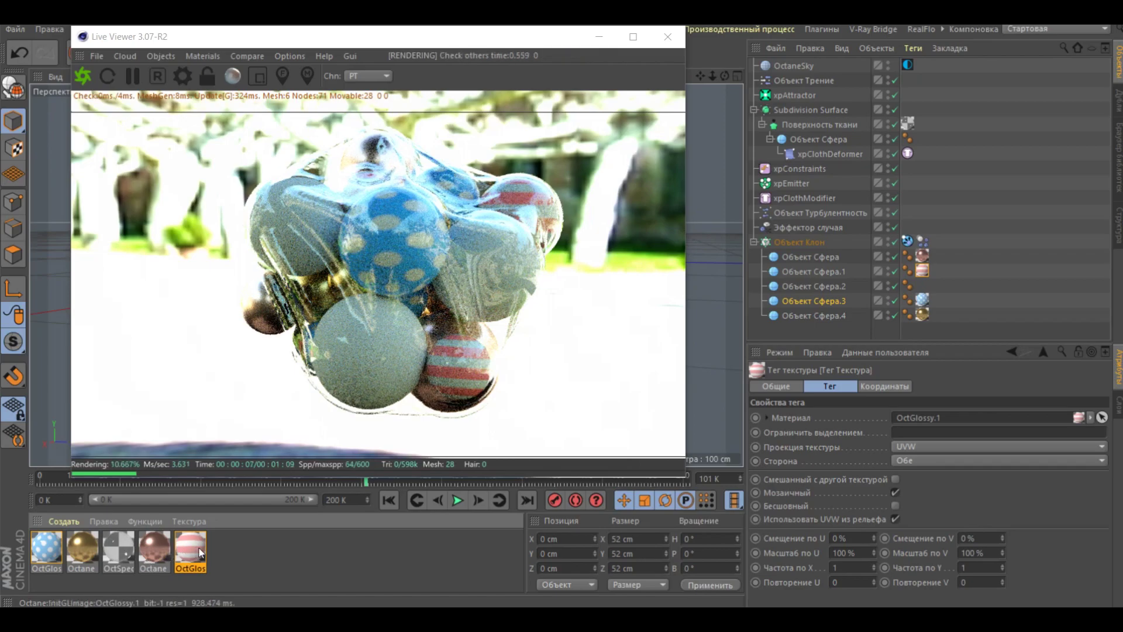
pyautogui.moveTo(178, 549); pyautogui.dragTo(227, 546)
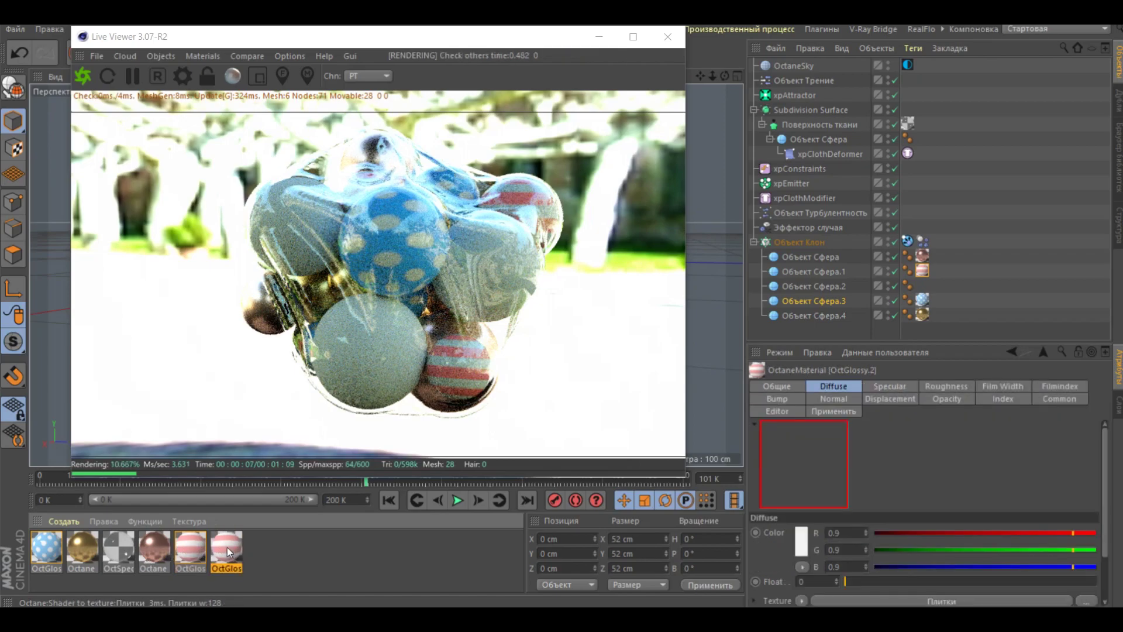
# Step: Open OctGlossy.2 and, after trying several patterns, set its tile pattern to Паркет
pyautogui.doubleClick(227, 546)
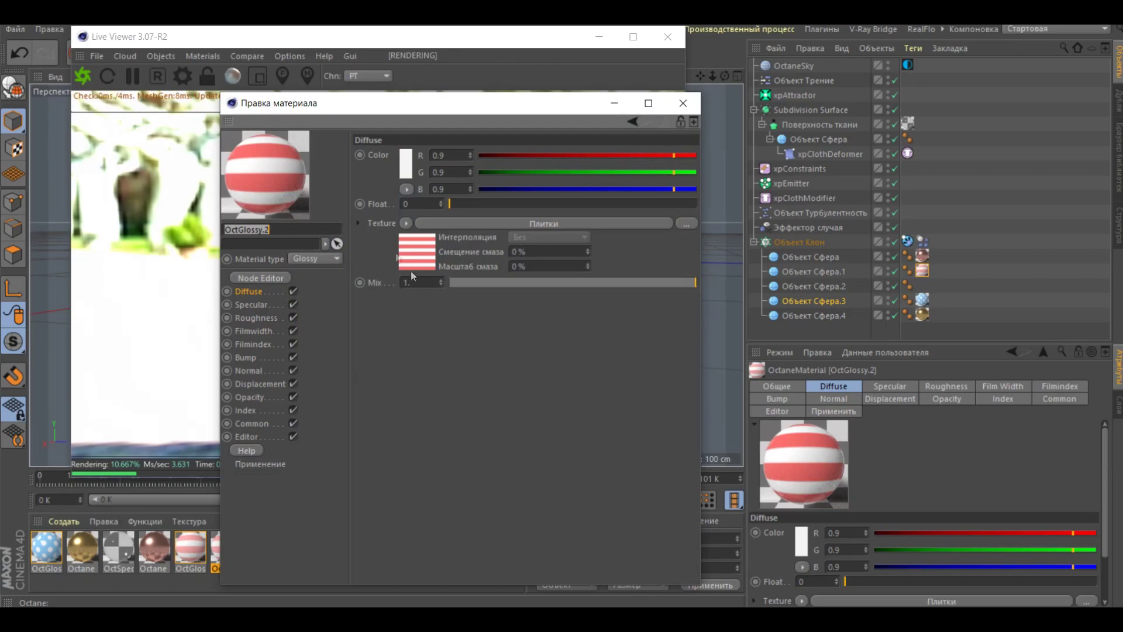
pyautogui.click(410, 253)
pyautogui.click(567, 310)
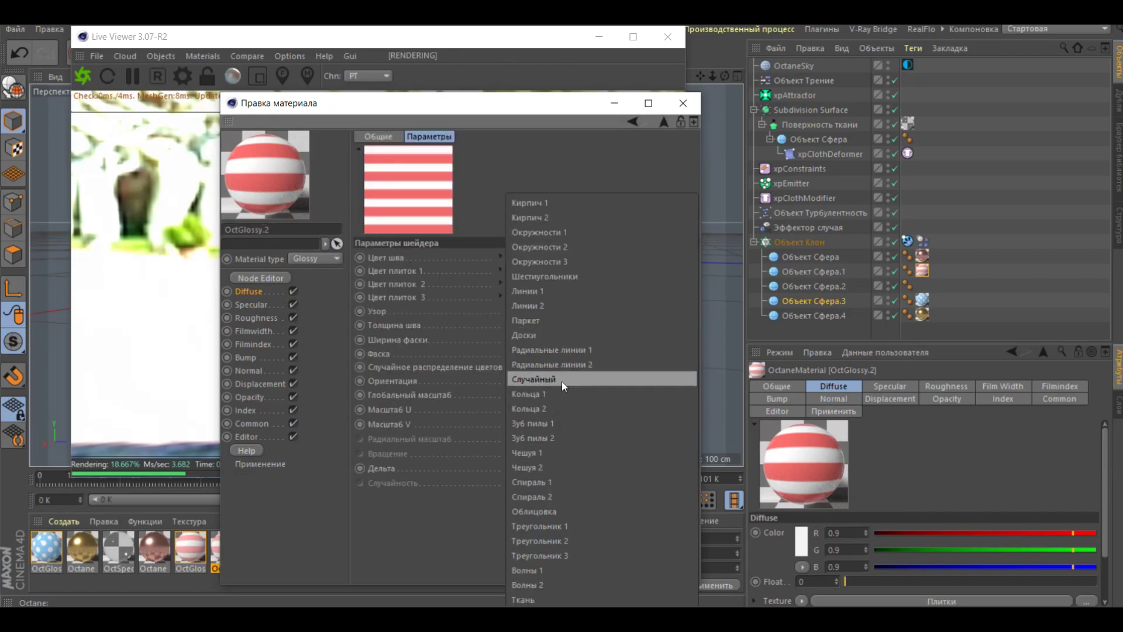
pyautogui.click(562, 380)
pyautogui.click(579, 310)
pyautogui.click(580, 349)
pyautogui.click(585, 311)
pyautogui.click(592, 275)
pyautogui.click(563, 314)
pyautogui.click(572, 269)
pyautogui.click(565, 310)
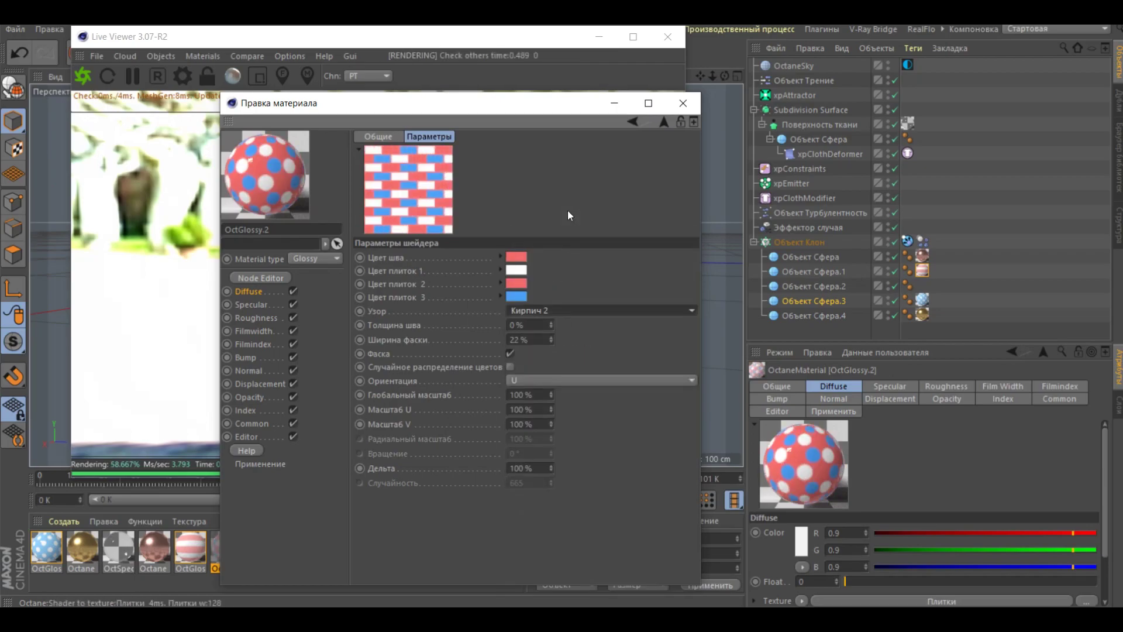
pyautogui.click(554, 309)
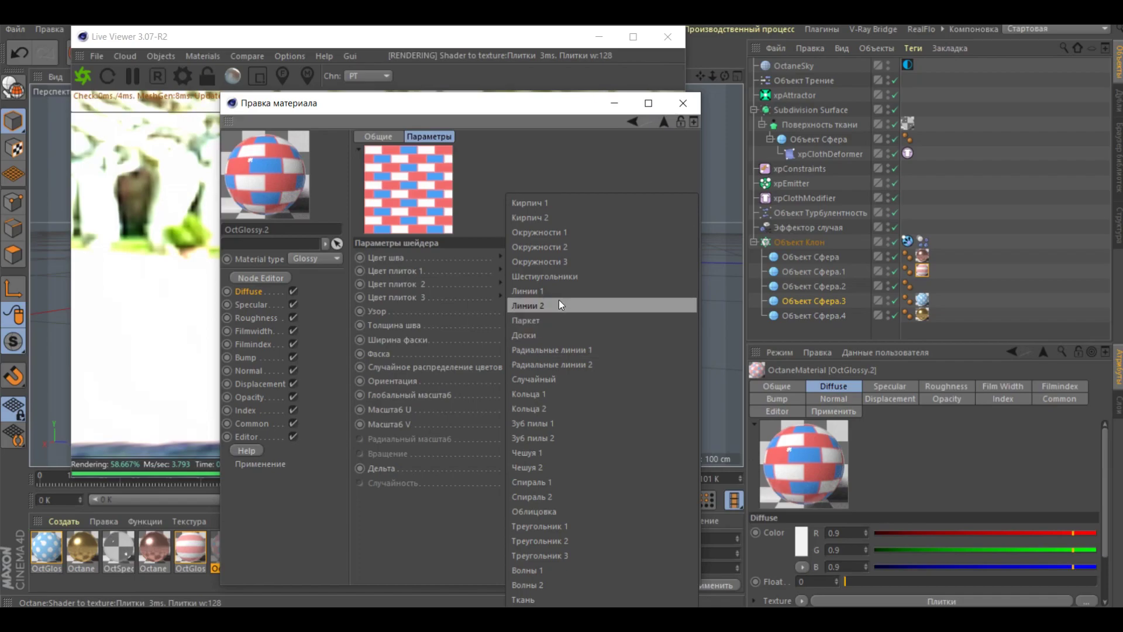
pyautogui.click(556, 306)
# Step: Thicken seams to 21%, make the seam and tile colour 2 green and tile colour 3 magenta
pyautogui.moveTo(553, 324); pyautogui.dragTo(550, 322)
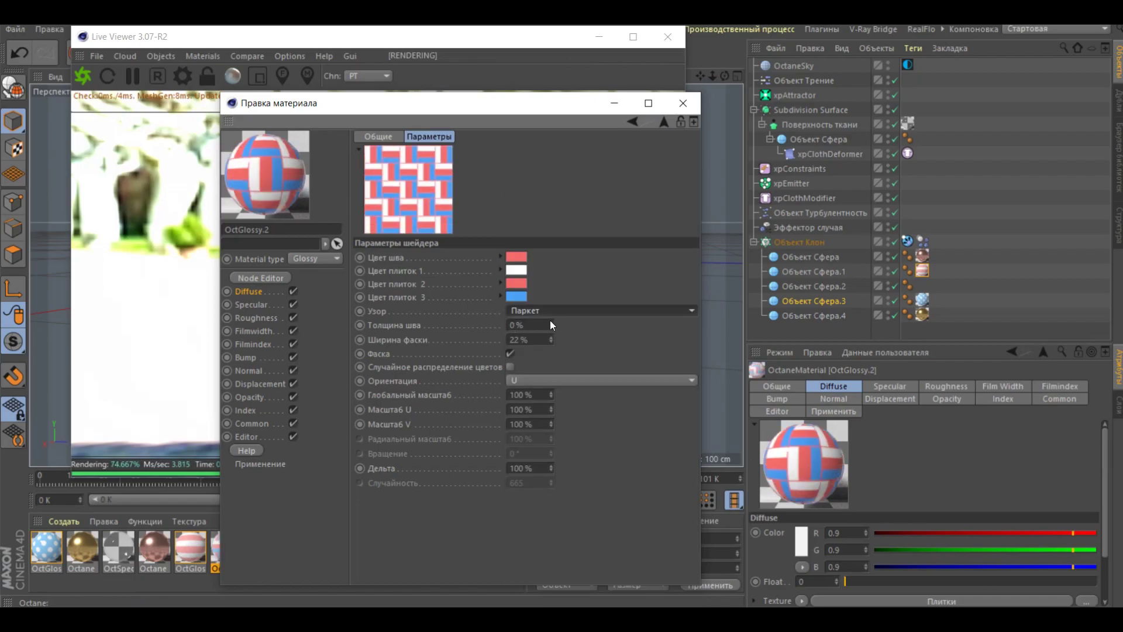
pyautogui.click(517, 257)
pyautogui.click(631, 285)
pyautogui.click(494, 305)
pyautogui.click(518, 284)
pyautogui.click(519, 281)
pyautogui.click(482, 335)
pyautogui.click(520, 297)
pyautogui.click(603, 294)
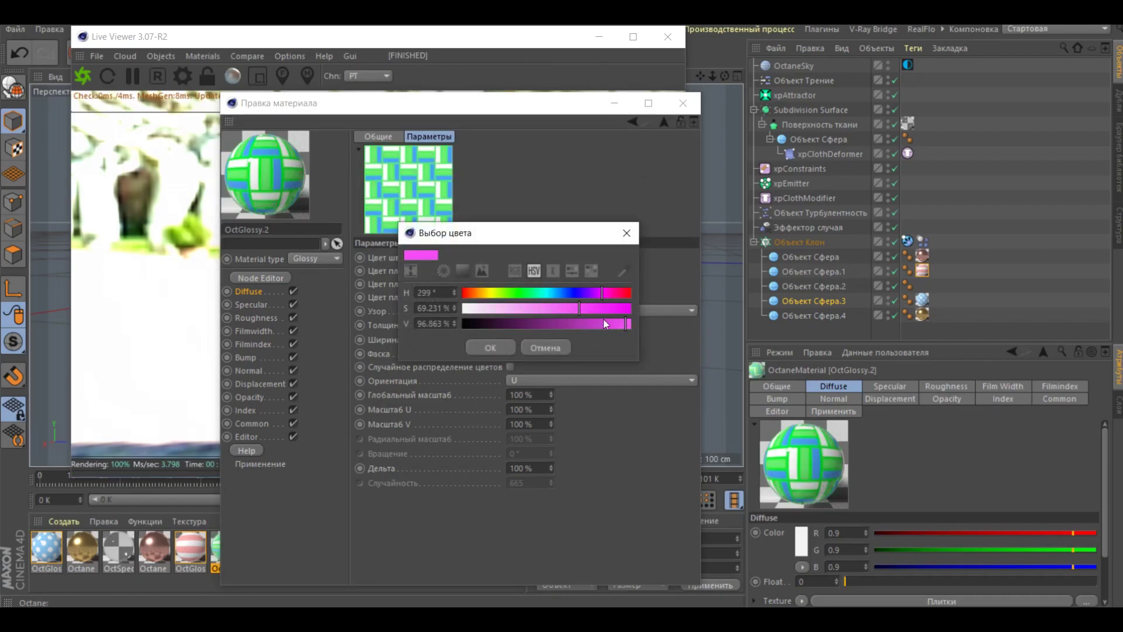
pyautogui.click(491, 347)
# Step: Widen the bevel to 45%, set orientation to V, and apply it to Объект Сфера.2
pyautogui.moveTo(551, 340); pyautogui.dragTo(553, 336)
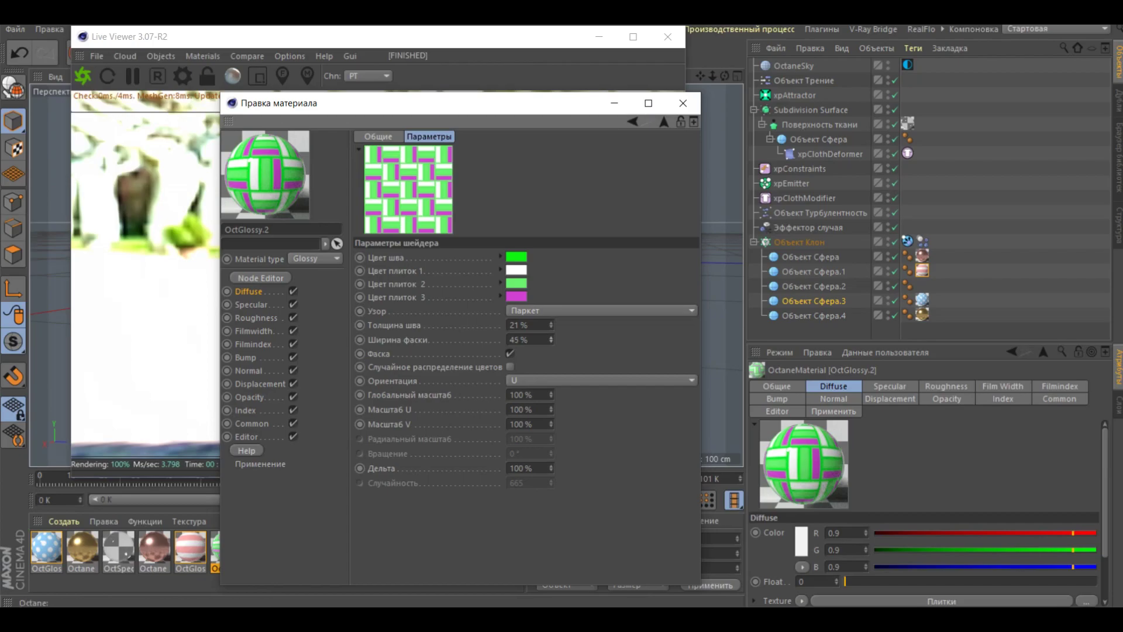
pyautogui.click(597, 380)
pyautogui.click(536, 416)
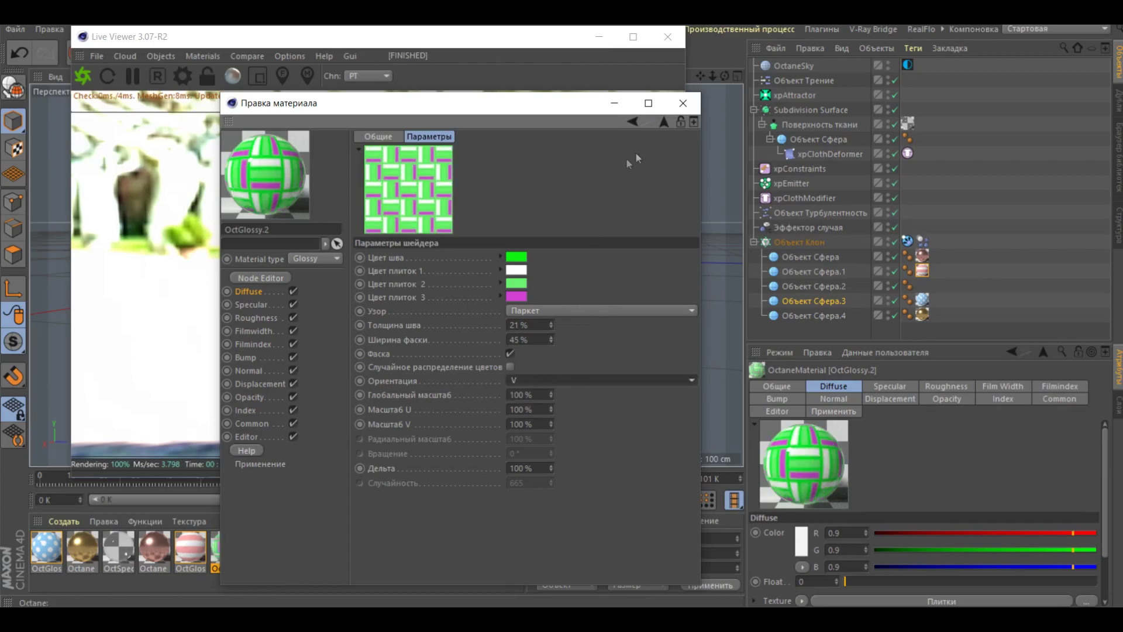
pyautogui.click(683, 103)
pyautogui.moveTo(226, 550); pyautogui.dragTo(833, 285)
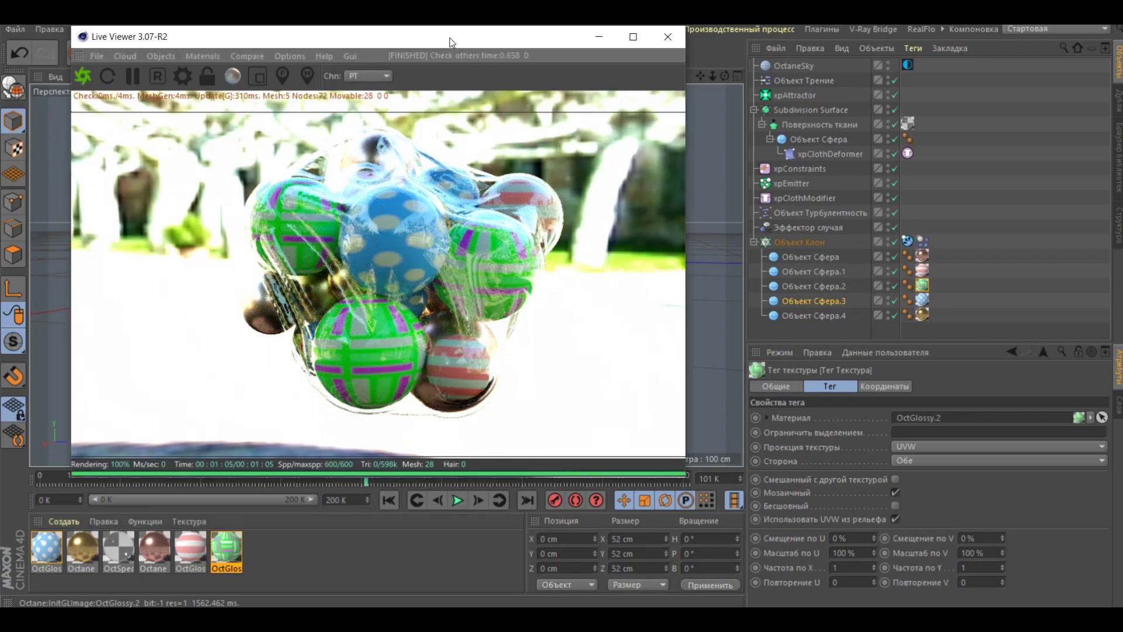
# Step: Add a new camera to the scene with an Octane camera tag
pyautogui.moveTo(451, 36); pyautogui.dragTo(426, 83)
pyautogui.click(582, 55)
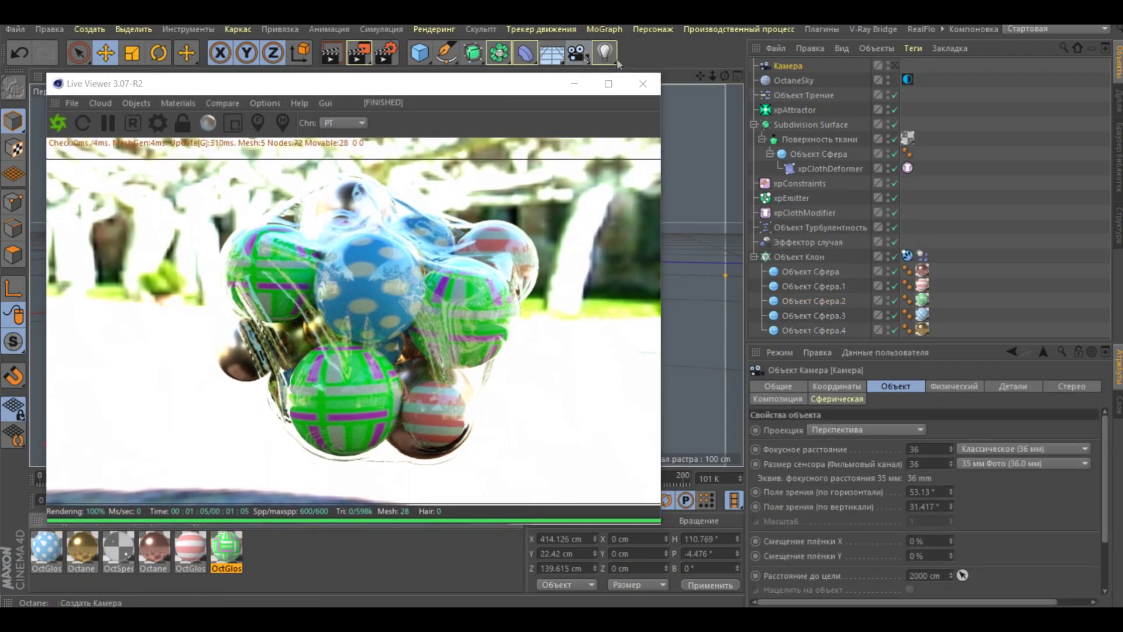
pyautogui.rightClick(798, 67)
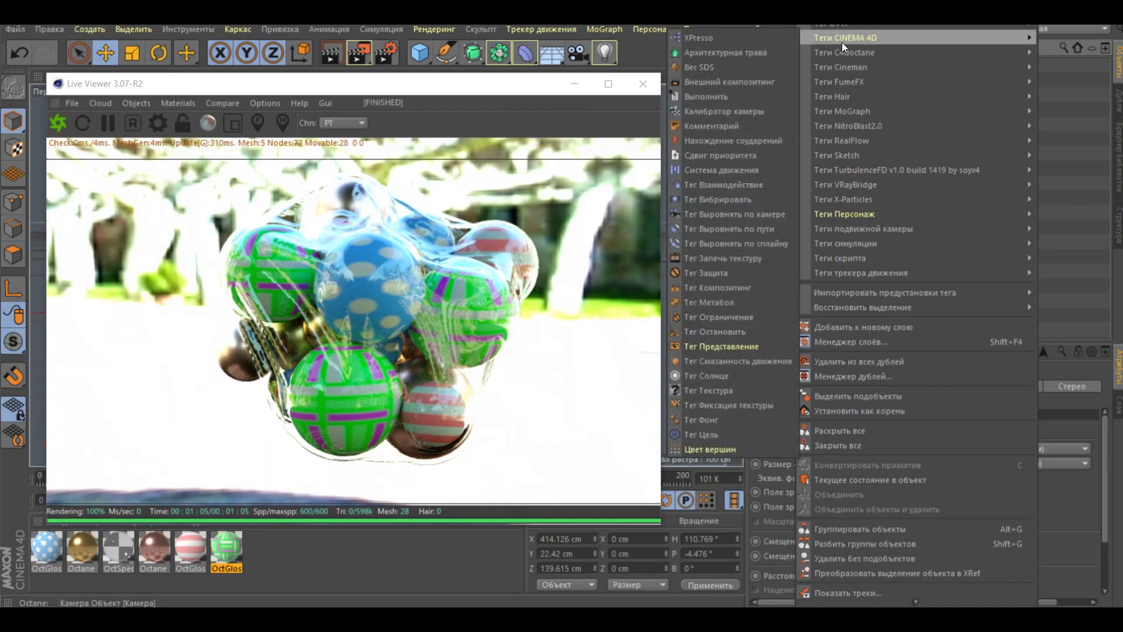
pyautogui.moveTo(845, 52)
pyautogui.click(743, 113)
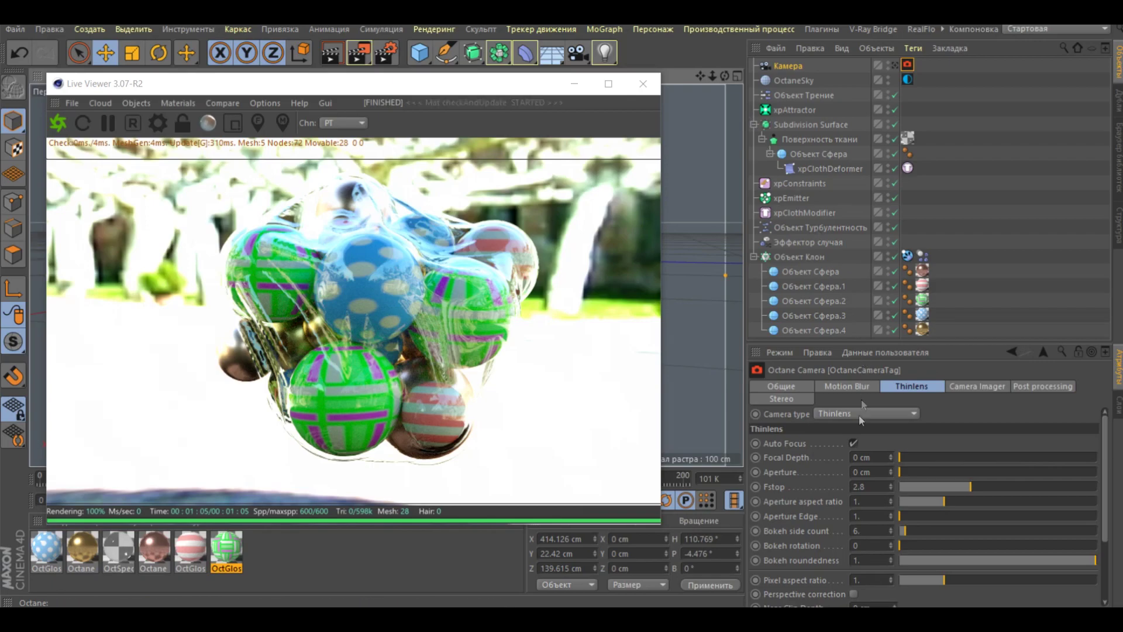
# Step: Set Thinlens focal depth to 290 cm, raise aperture to 1.918 cm, and enable focus picking
pyautogui.click(854, 457)
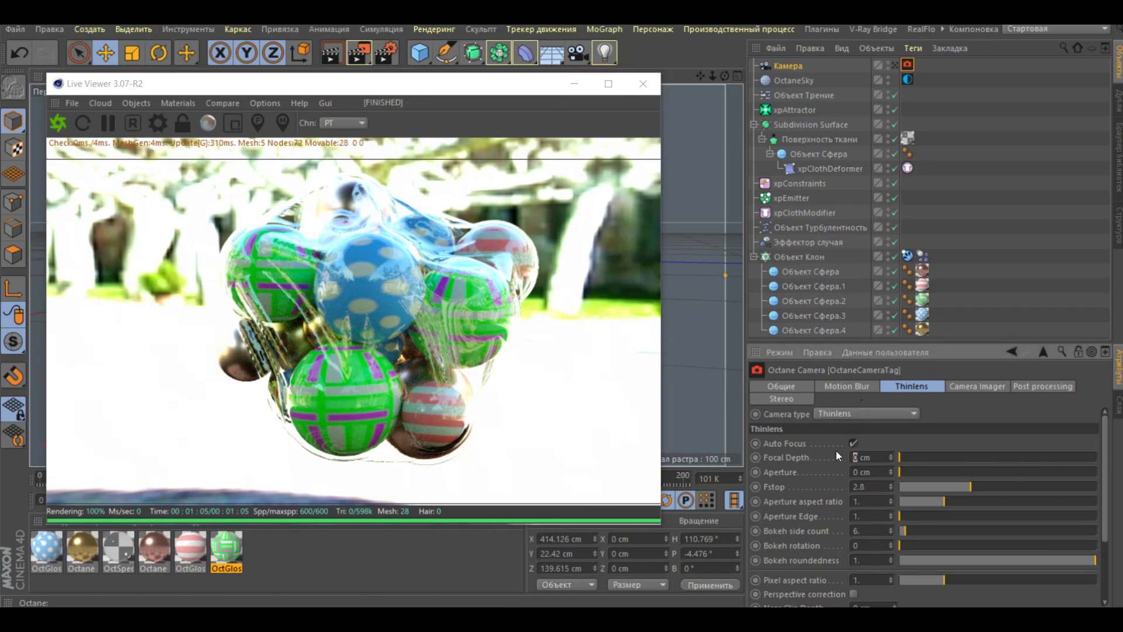
pyautogui.write('290')
pyautogui.press('Return')
pyautogui.moveTo(937, 471); pyautogui.dragTo(971, 469)
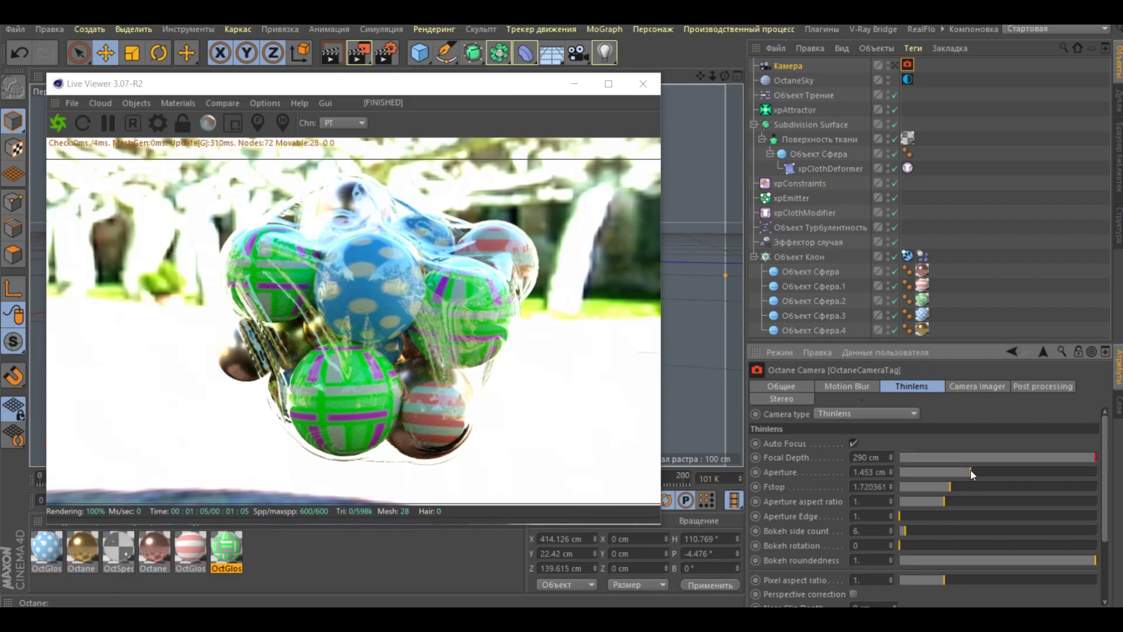
pyautogui.moveTo(971, 469); pyautogui.dragTo(994, 469)
pyautogui.click(258, 123)
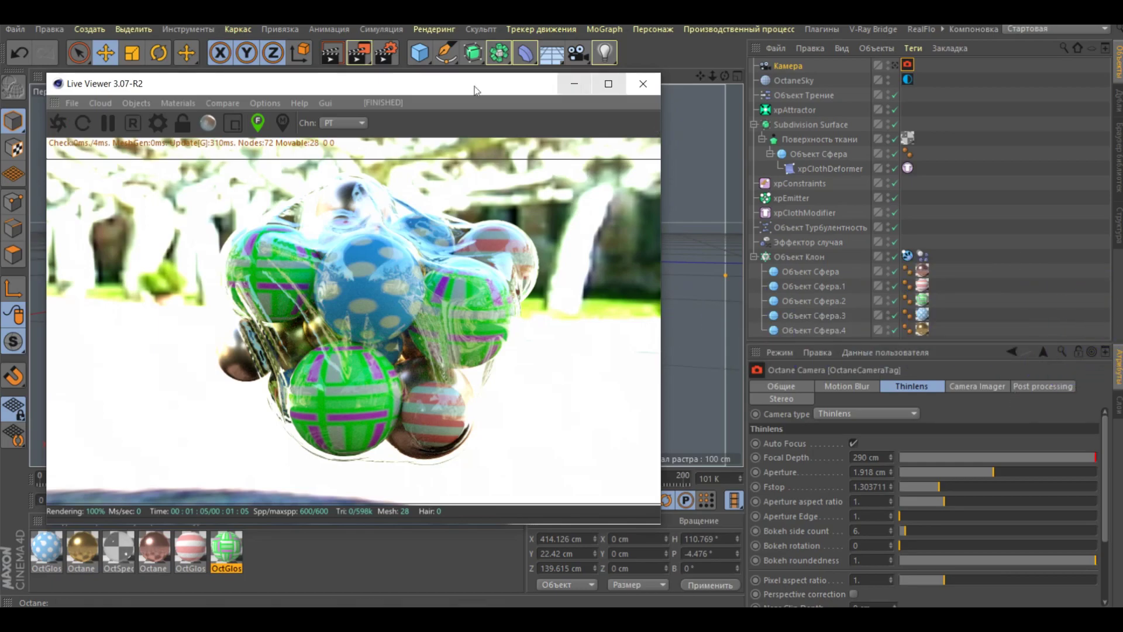
pyautogui.click(57, 124)
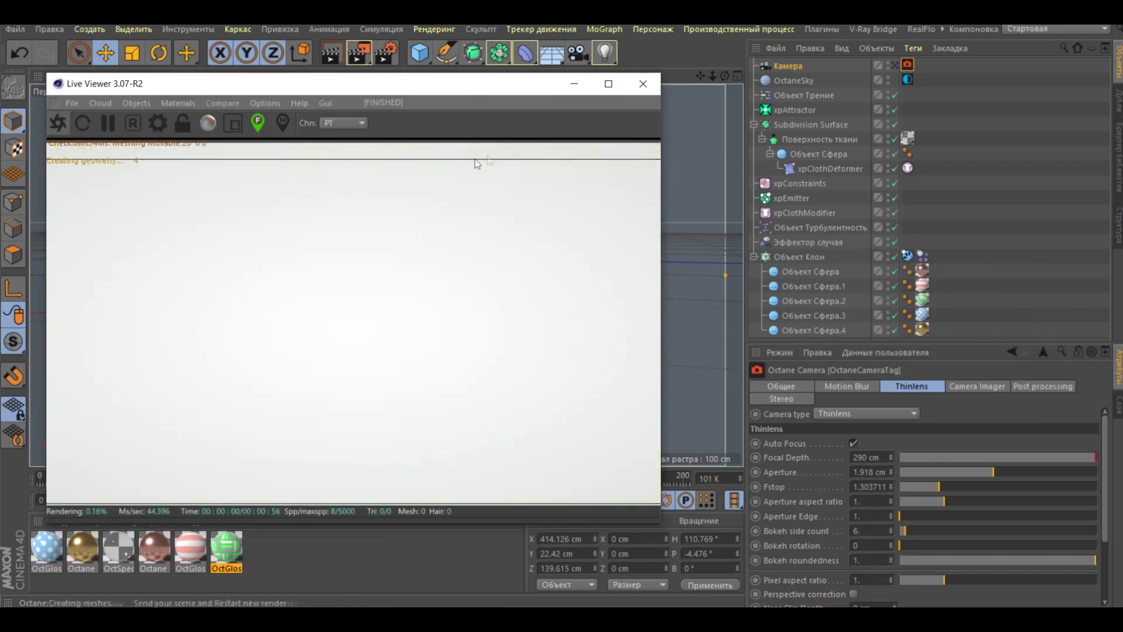
# Step: Add a Vibrate tag to the camera shaking its position by 12, 15 and 16 cm
pyautogui.rightClick(793, 66)
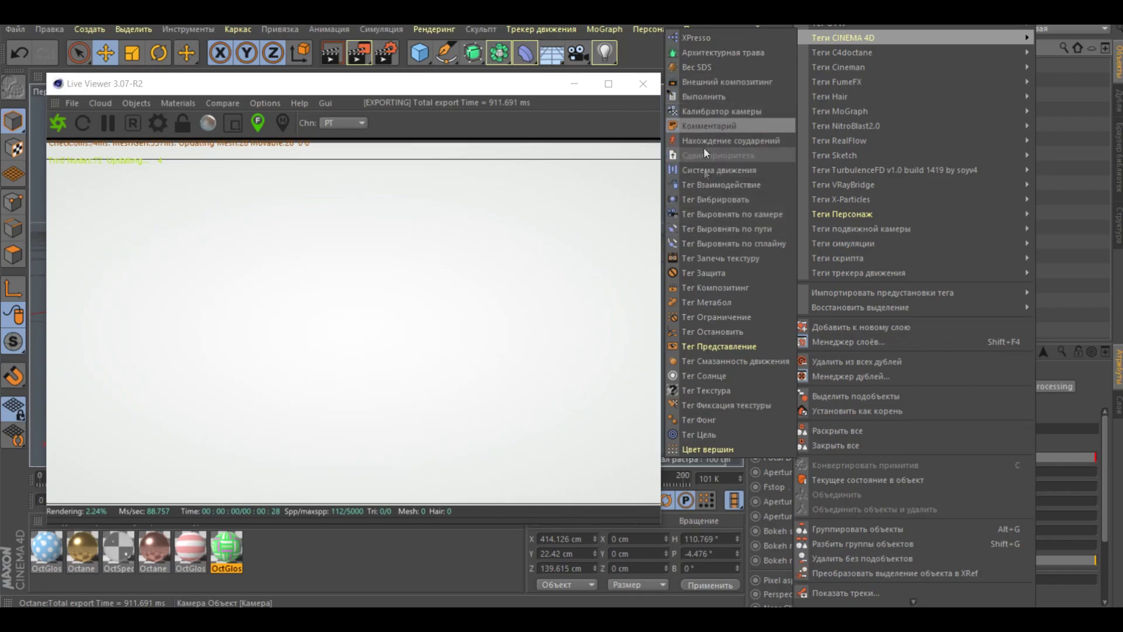
pyautogui.click(720, 199)
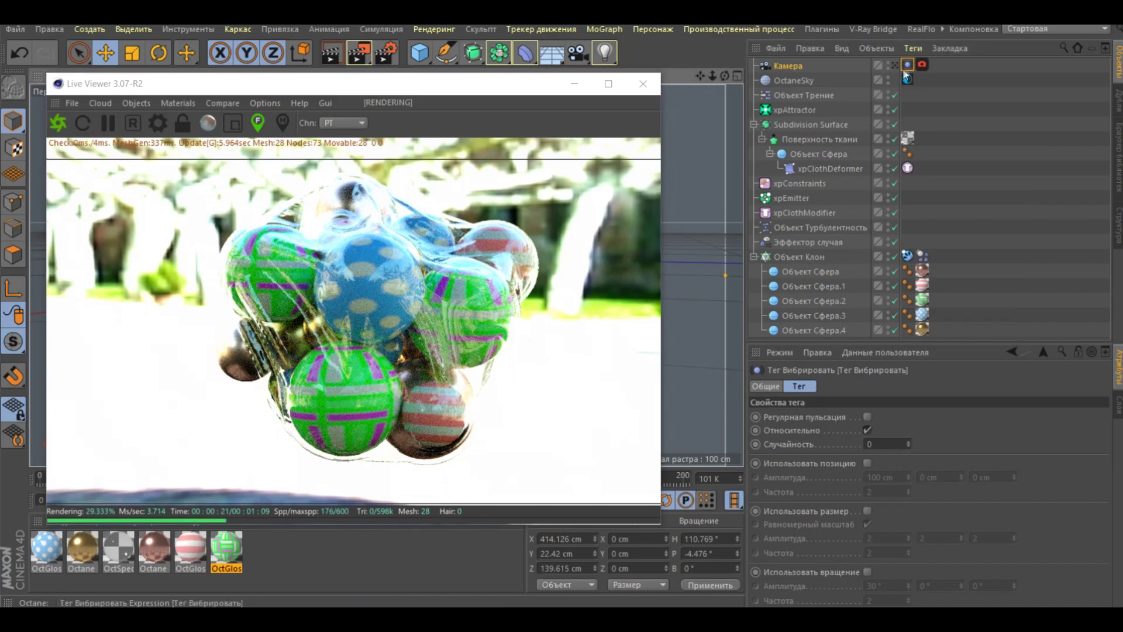
pyautogui.click(868, 463)
pyautogui.doubleClick(887, 479)
pyautogui.write('1')
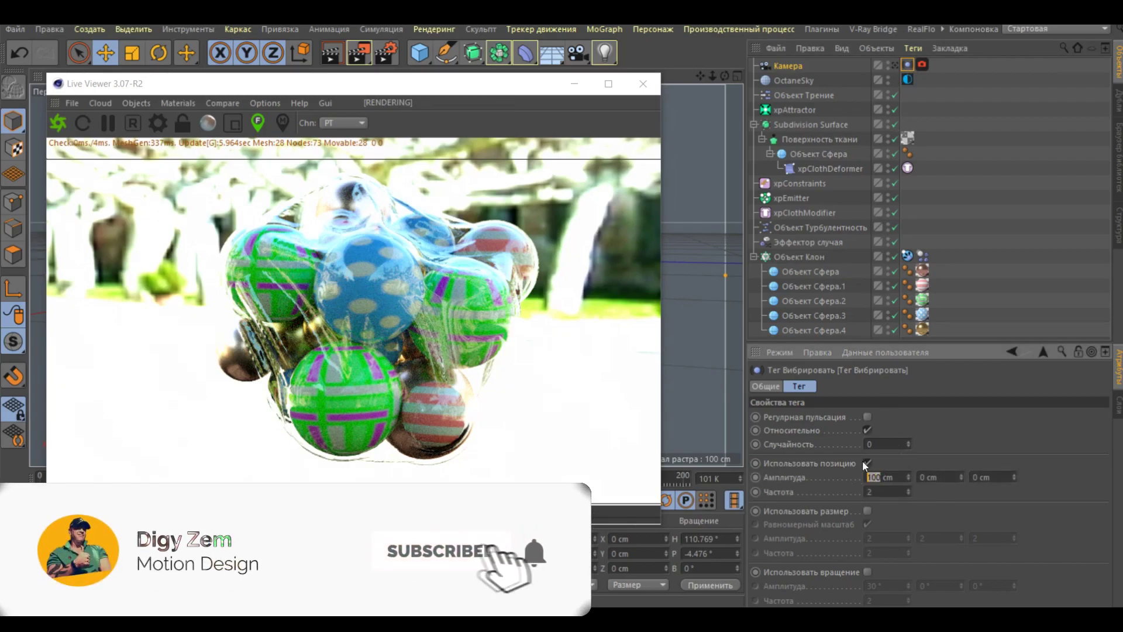
pyautogui.write('2')
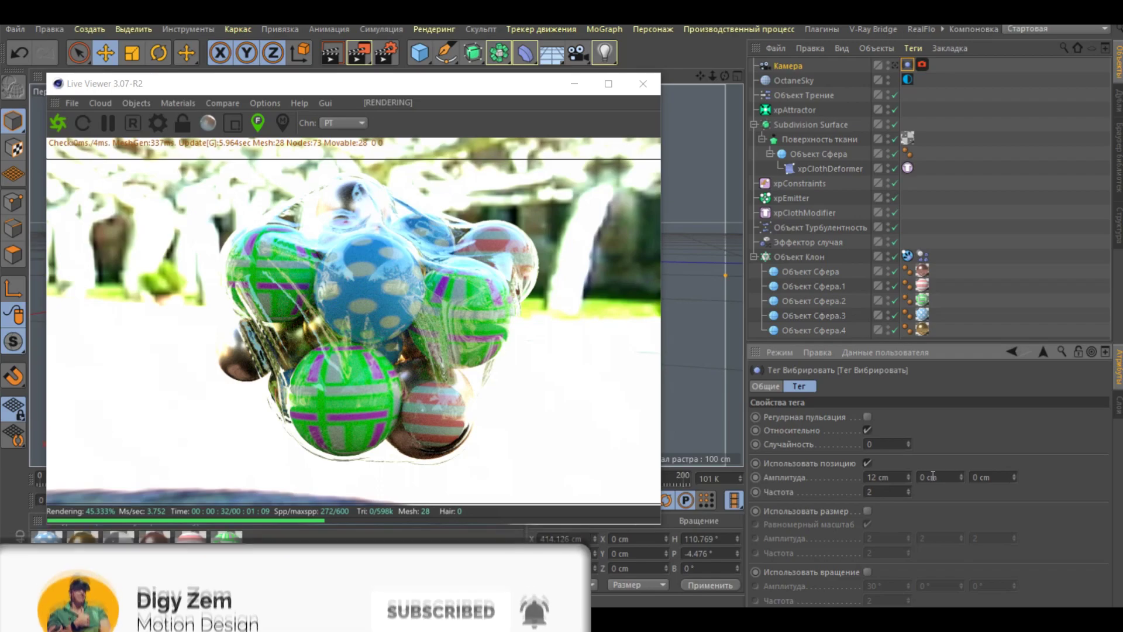
pyautogui.press('Tab')
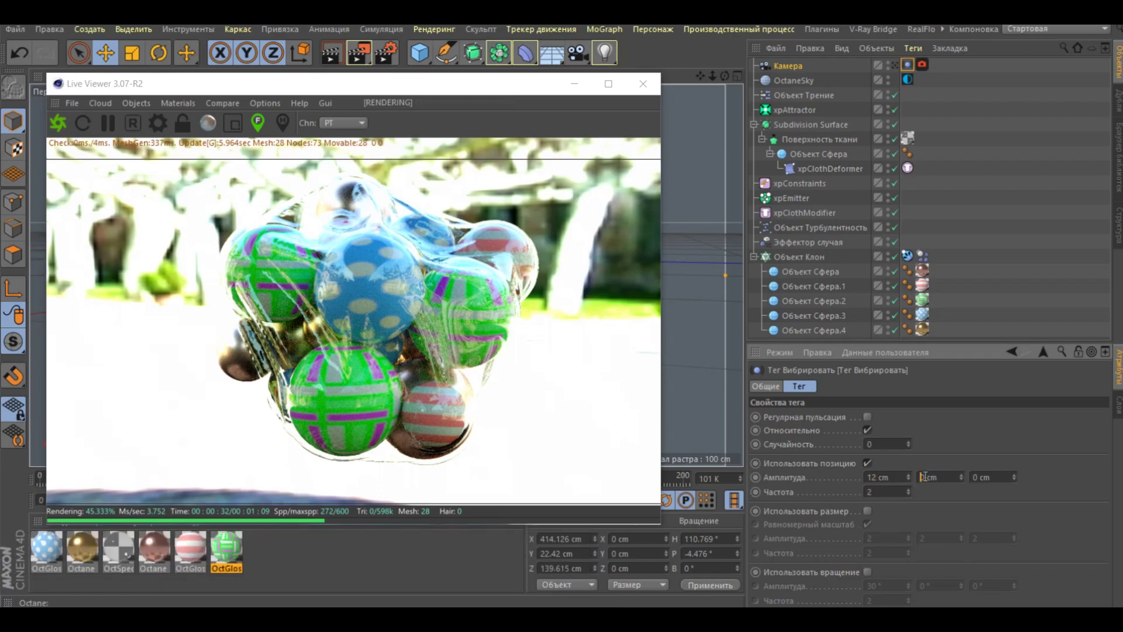
pyautogui.write('15')
pyautogui.press('Tab')
pyautogui.write('16')
# Step: Load adams_place_bridge_2k.hdr as the Octane sky environment and close the Live Viewer
pyautogui.click(870, 492)
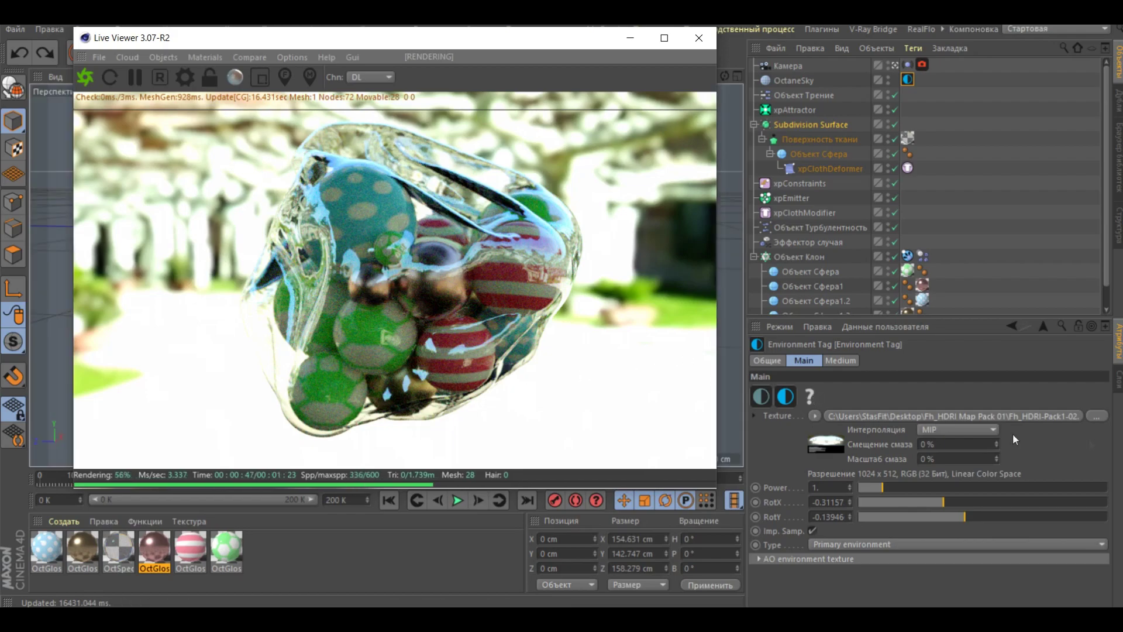
pyautogui.click(1100, 419)
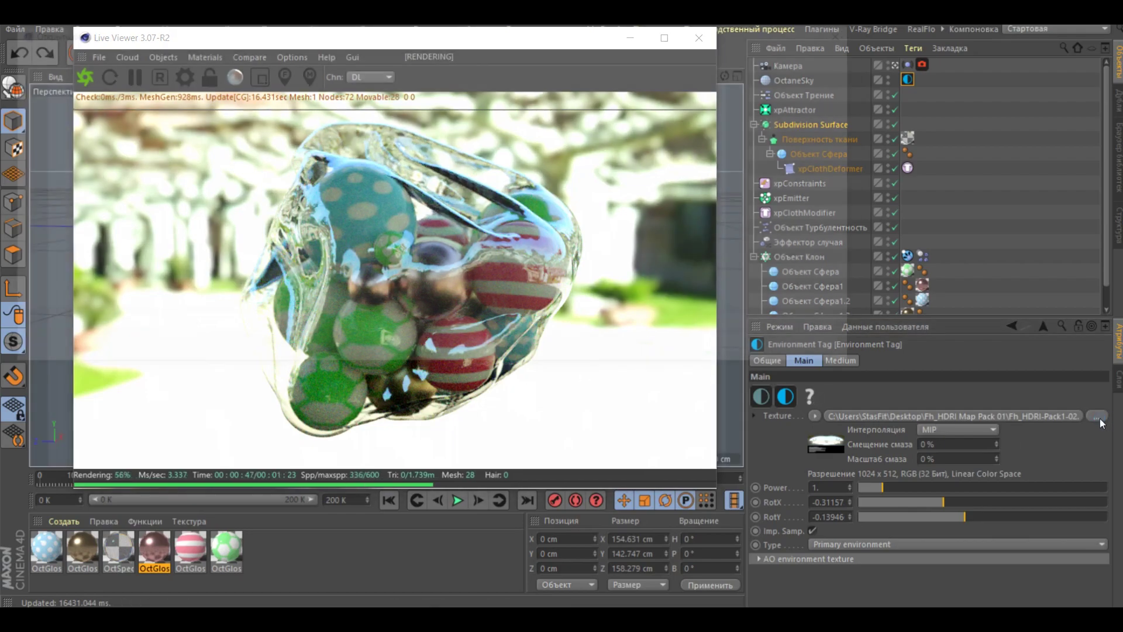
pyautogui.click(676, 363)
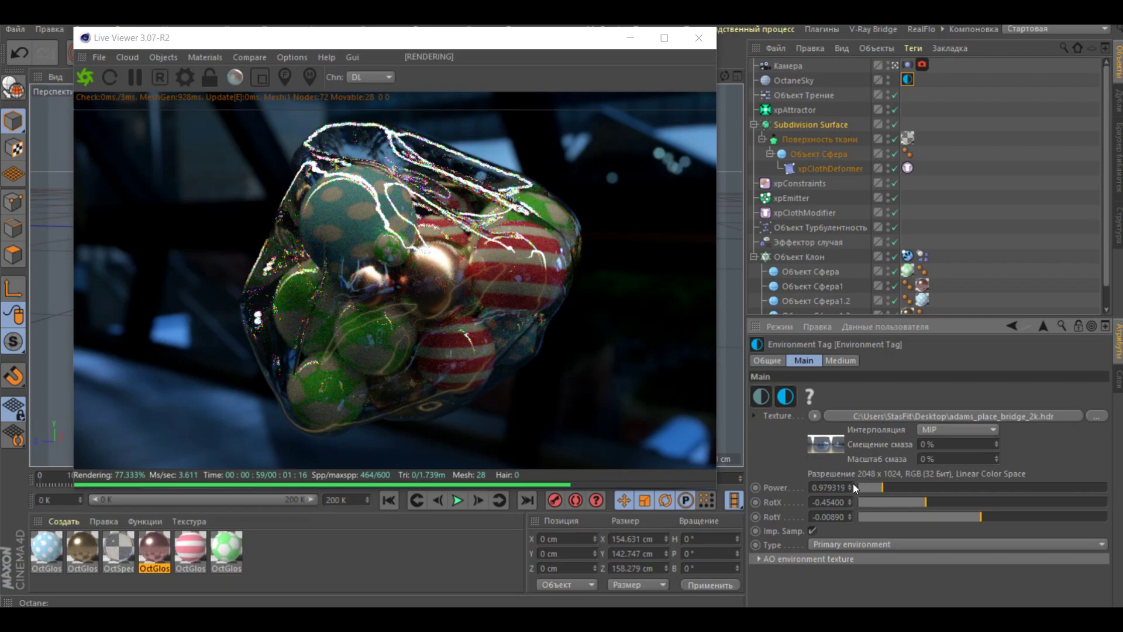
pyautogui.click(698, 37)
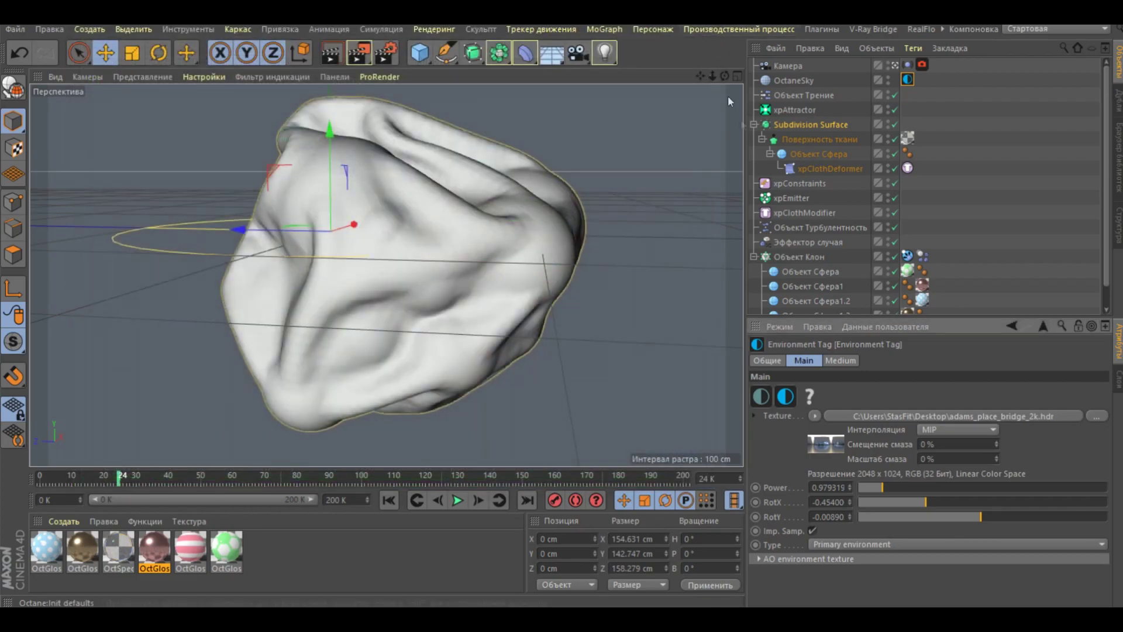
# Step: Increase the Cloner grid's depth size and play the cloth simulation to frame 26
pyautogui.click(813, 259)
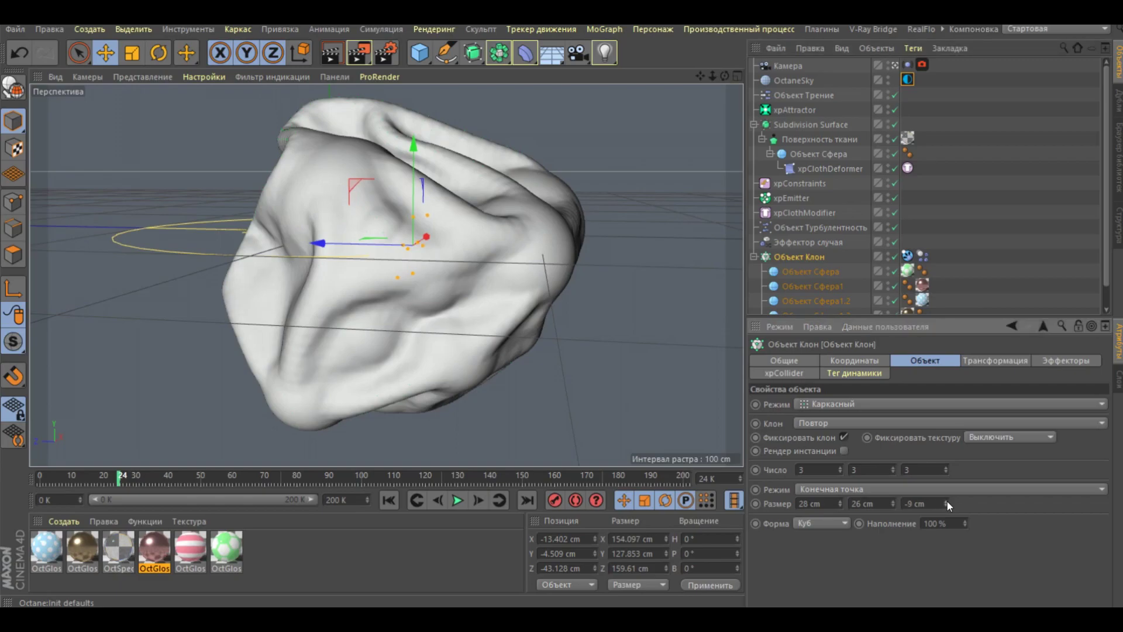
pyautogui.moveTo(946, 501); pyautogui.dragTo(947, 485)
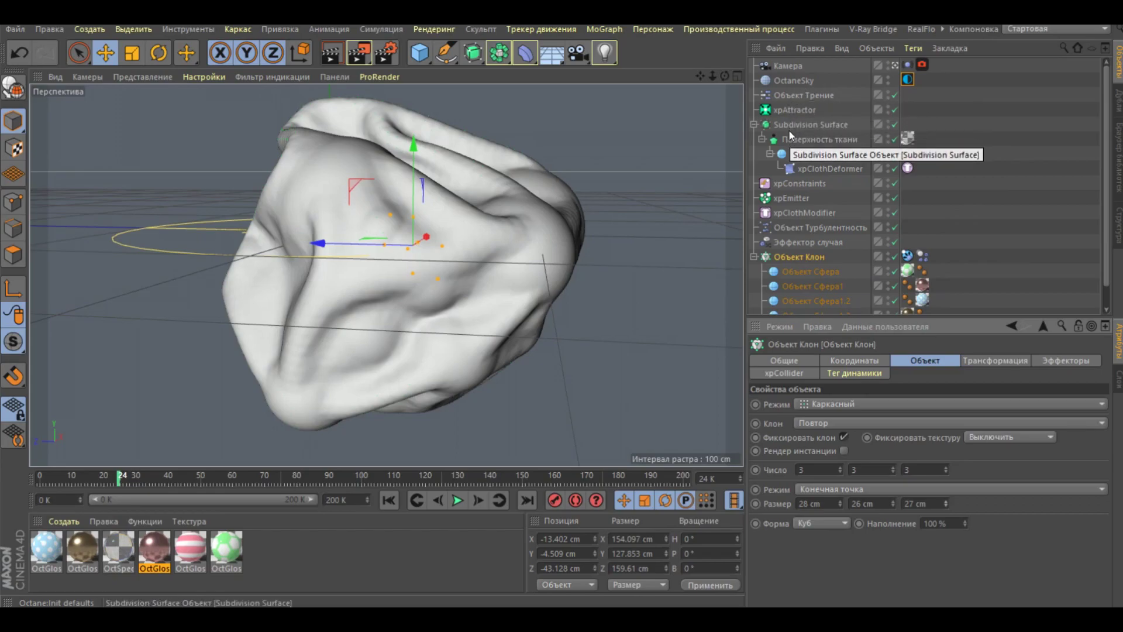
pyautogui.click(798, 150)
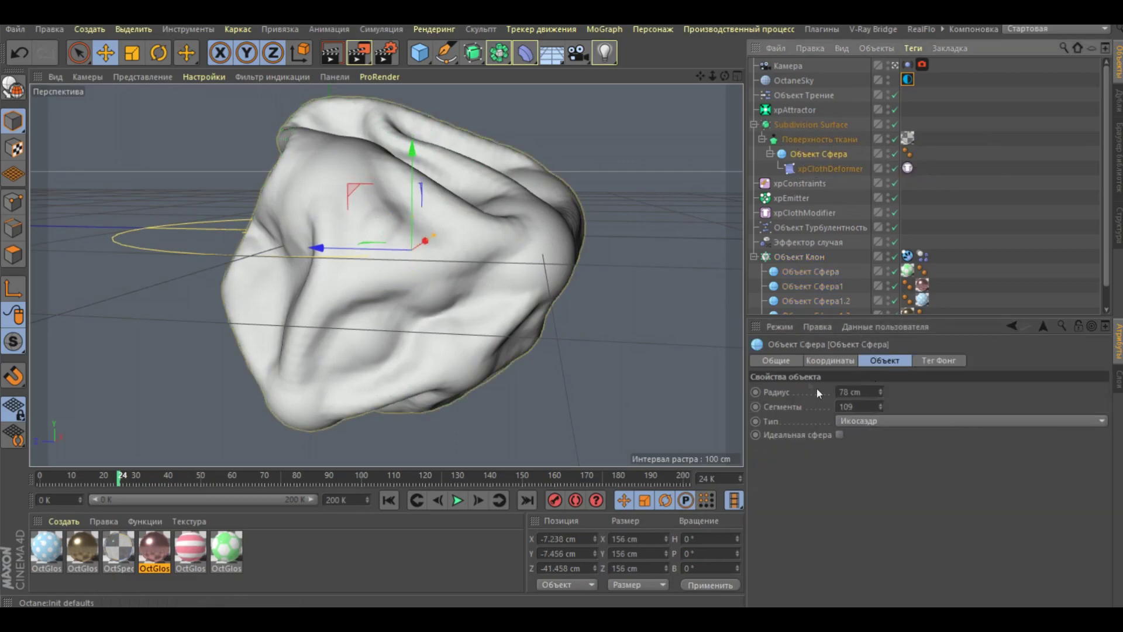
pyautogui.click(787, 360)
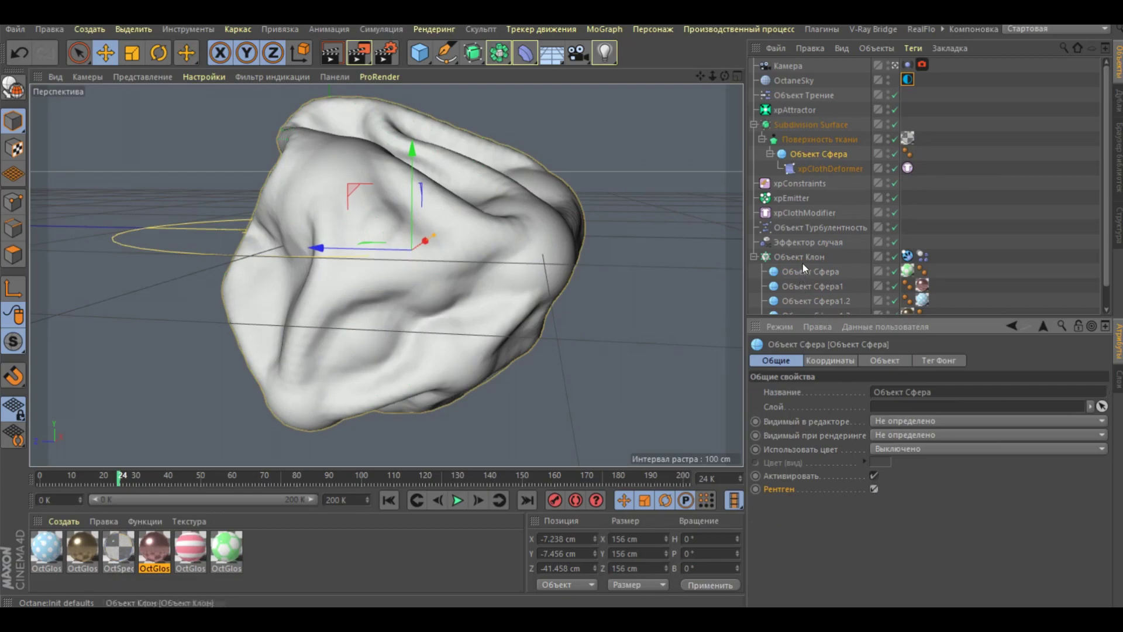
pyautogui.click(458, 501)
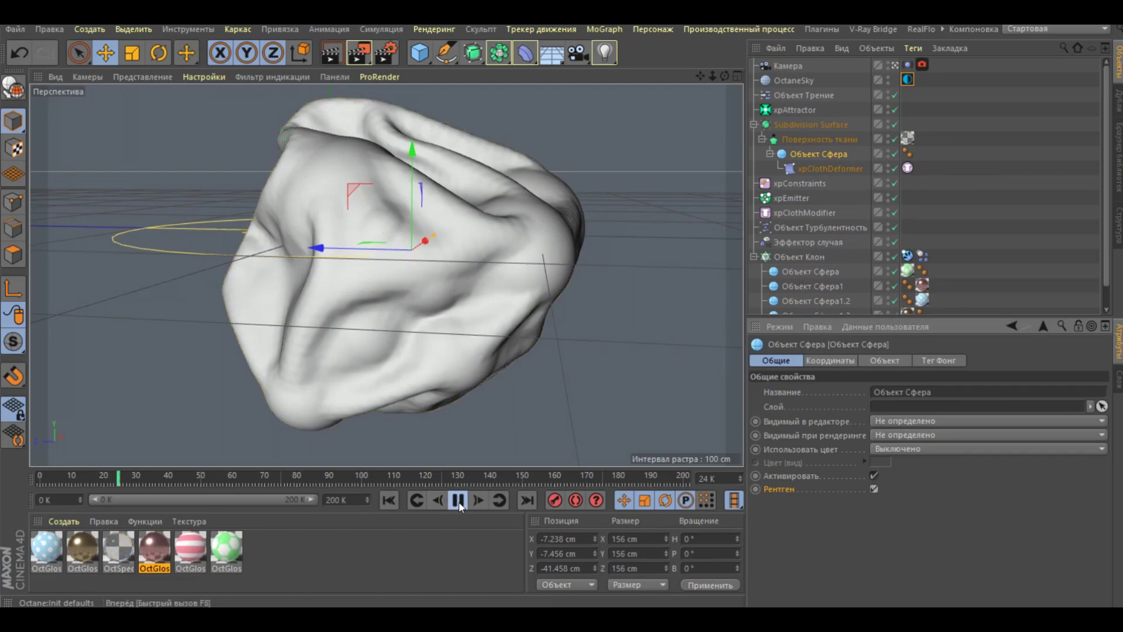
pyautogui.click(457, 500)
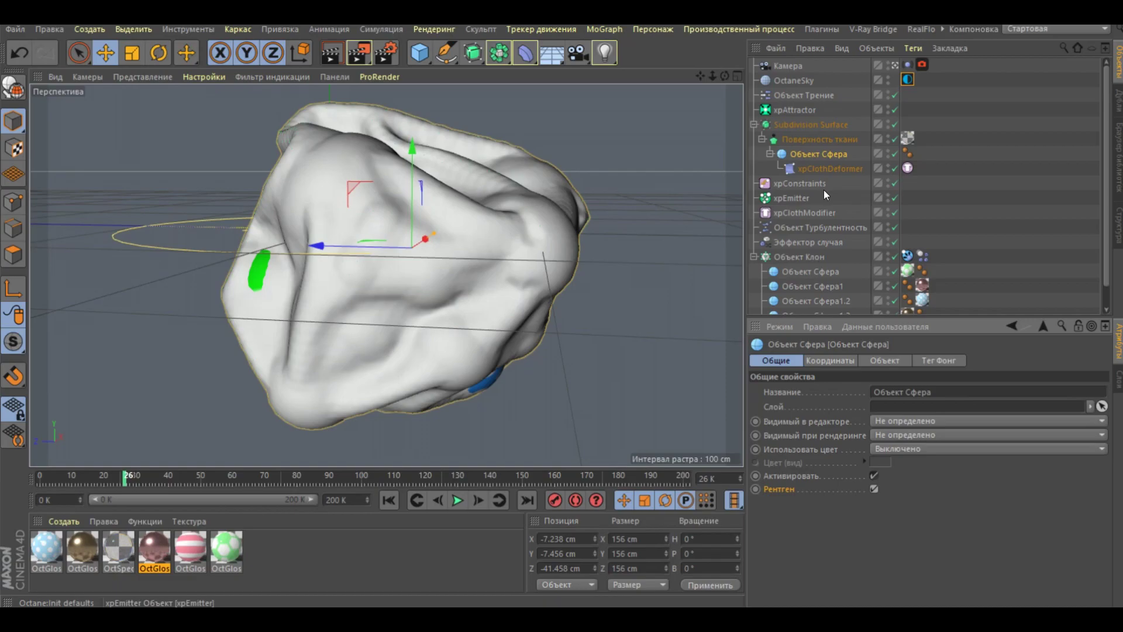
# Step: Widen the Cloner's Y size to 67 cm and launch Octane's Live Viewer
pyautogui.click(907, 255)
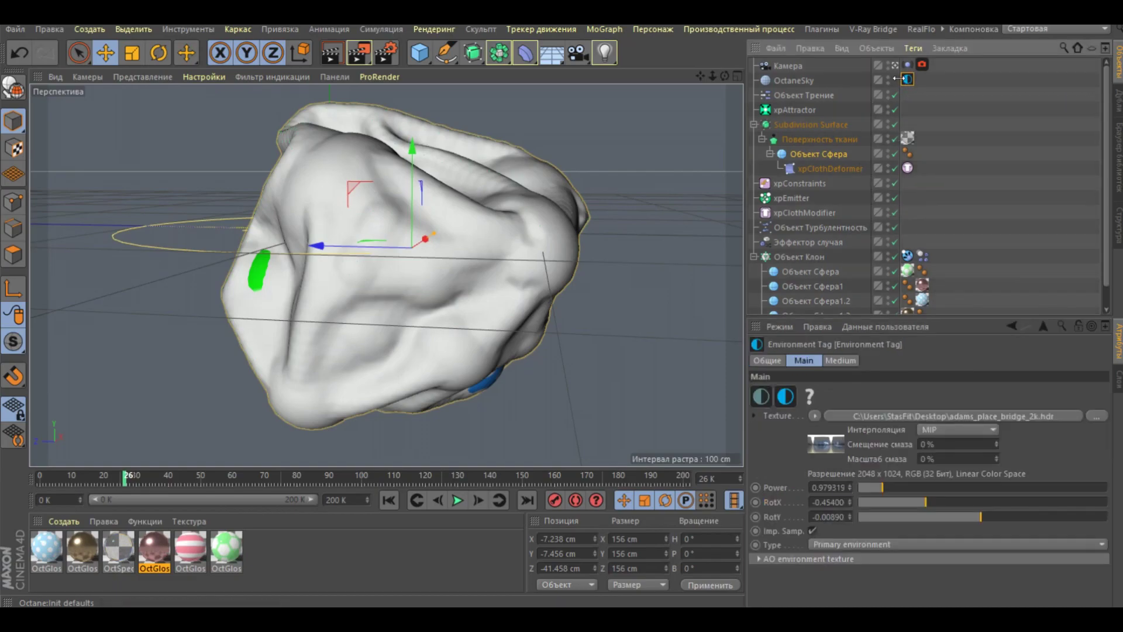
pyautogui.click(799, 257)
pyautogui.click(923, 360)
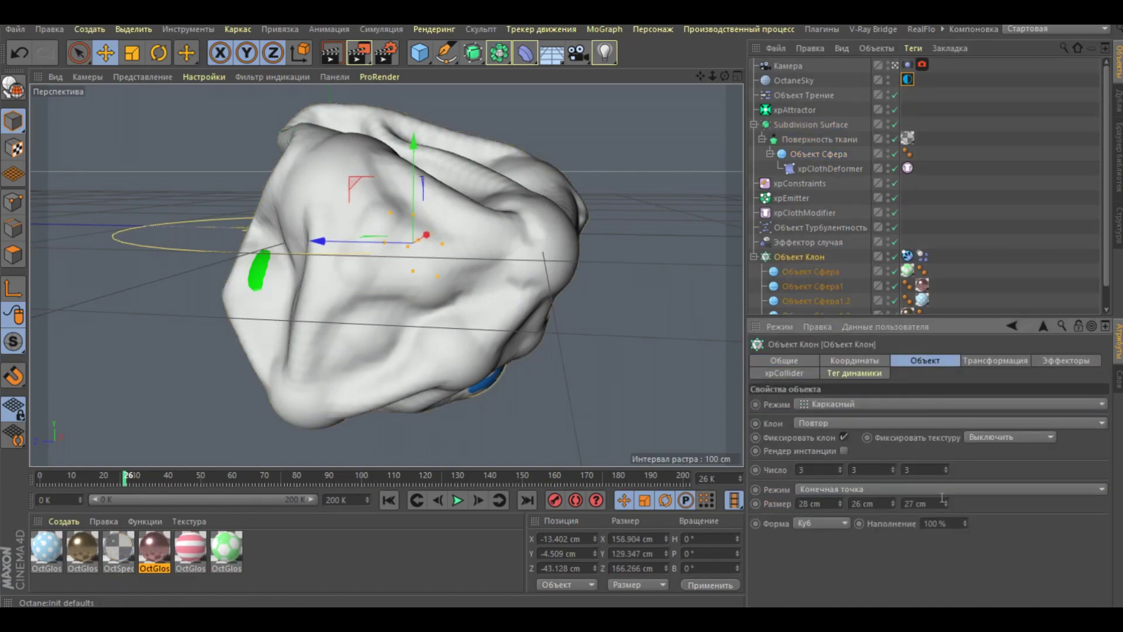
pyautogui.moveTo(893, 504); pyautogui.dragTo(893, 499)
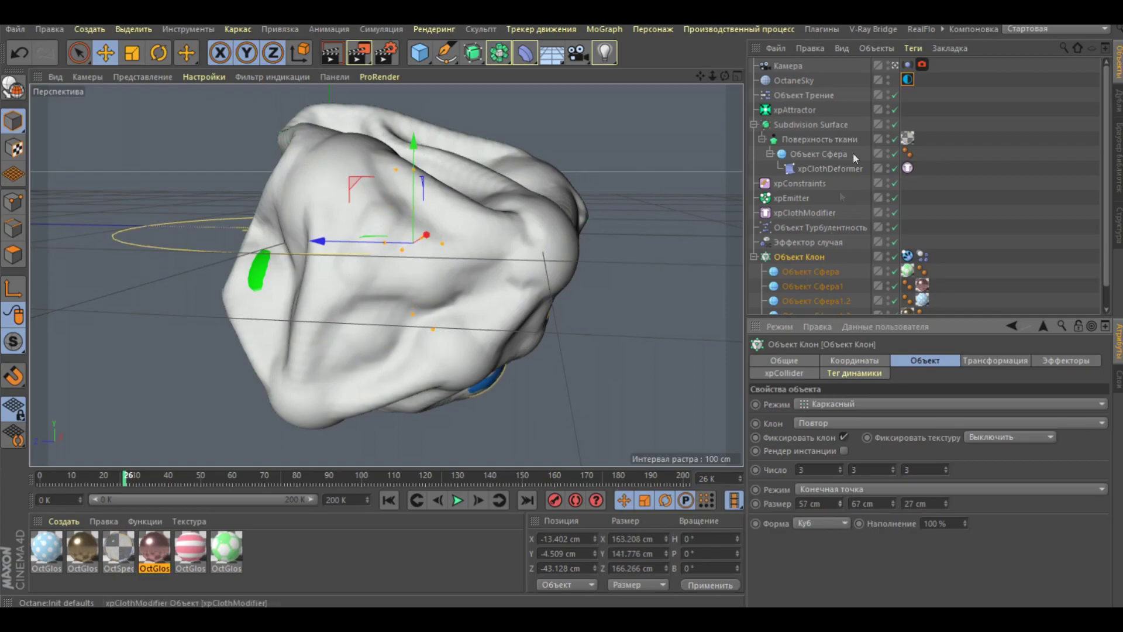
pyautogui.click(936, 30)
pyautogui.click(868, 146)
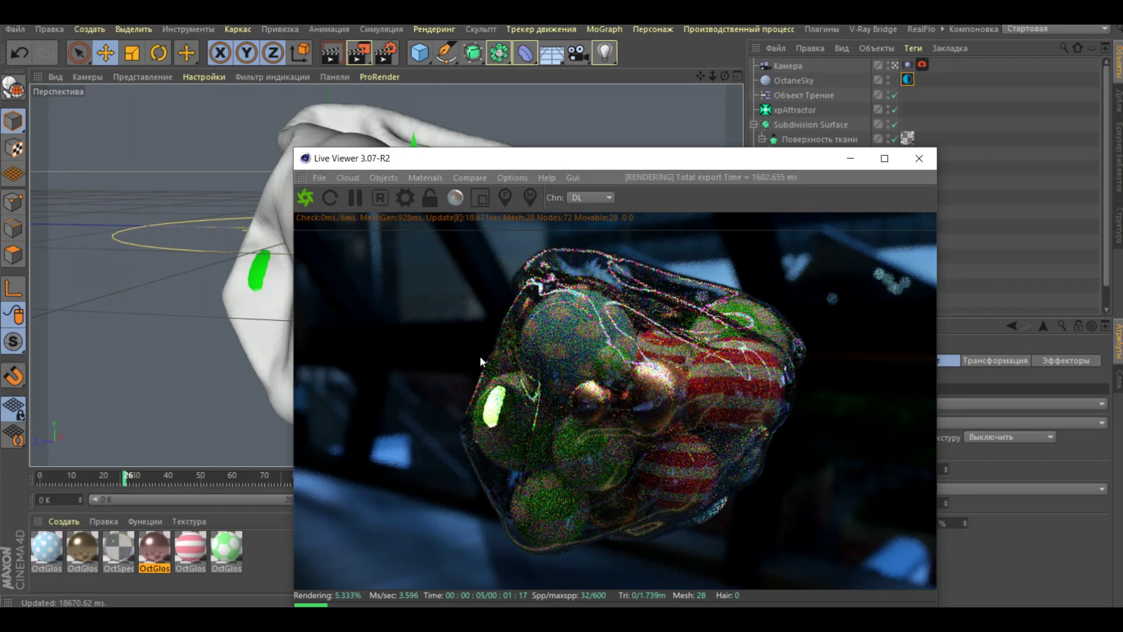
# Step: Reposition and enlarge the Live Viewer, close it, and bring up Render Settings
pyautogui.moveTo(730, 158); pyautogui.dragTo(589, 57)
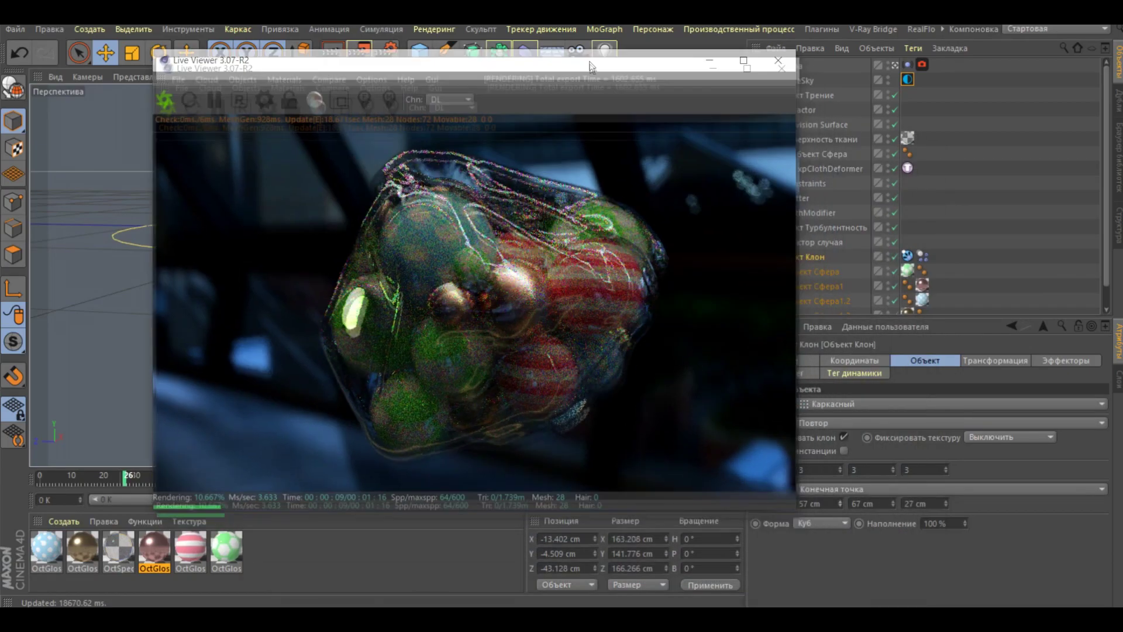
pyautogui.moveTo(794, 513); pyautogui.dragTo(937, 606)
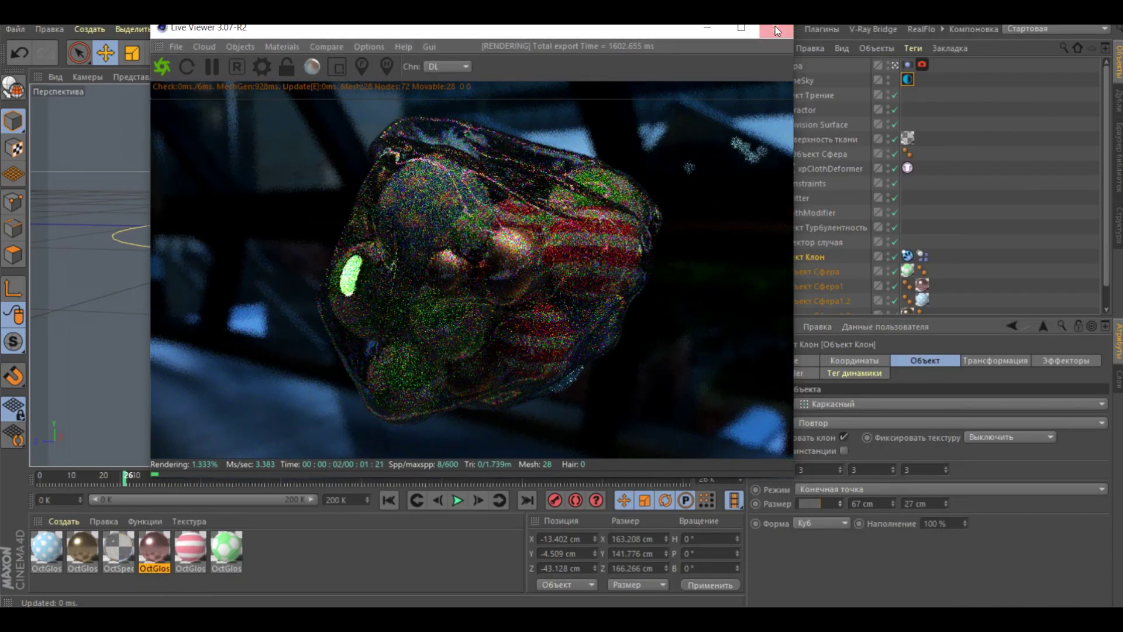
pyautogui.click(775, 26)
pyautogui.click(392, 57)
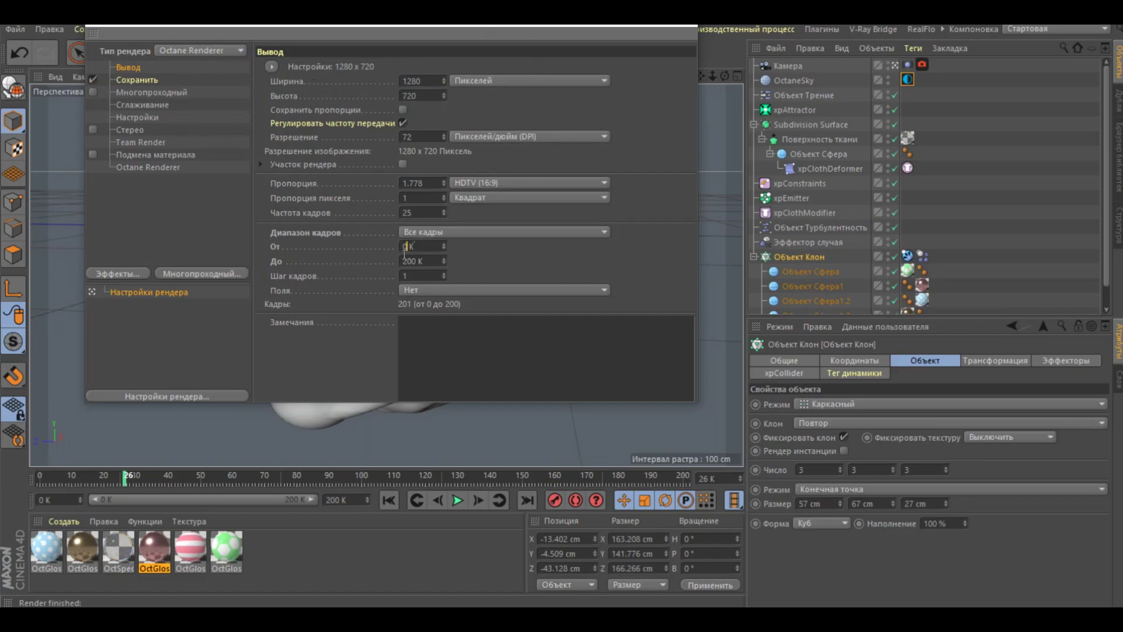
# Step: Start the render range at frame 20 and add Global Illumination and Ambient Occlusion effects
pyautogui.write('2')
pyautogui.click(127, 273)
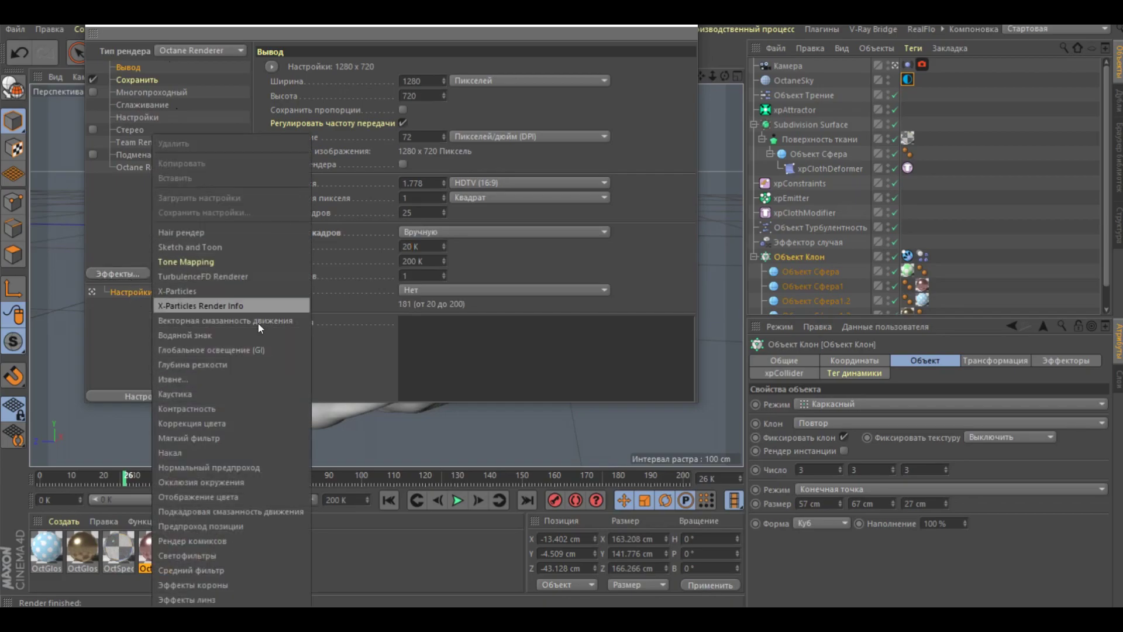
pyautogui.click(252, 349)
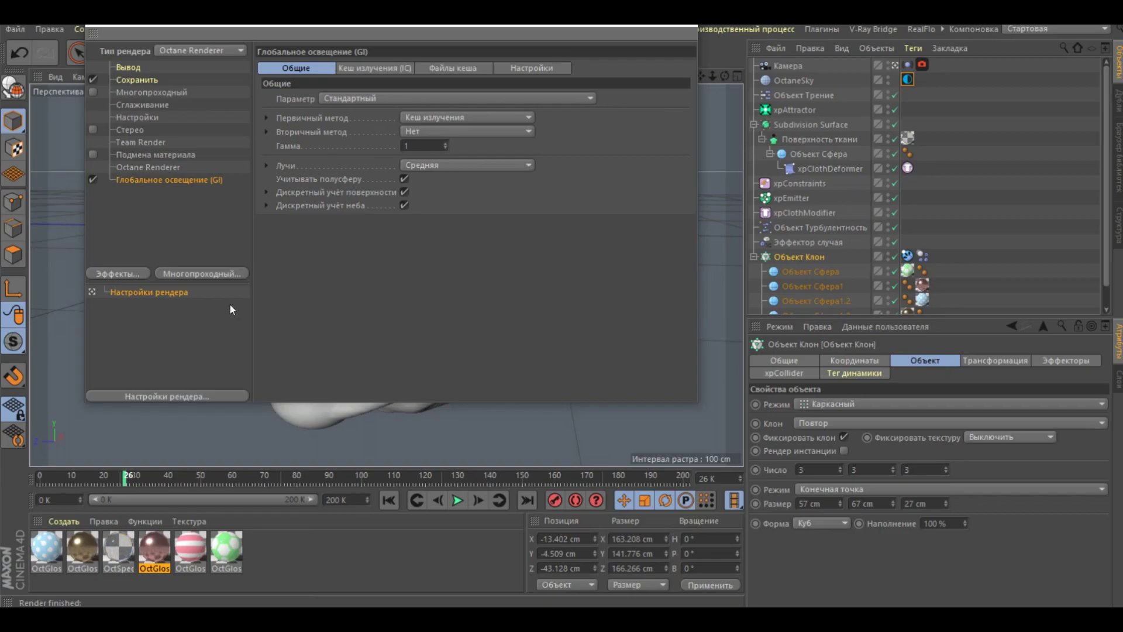
pyautogui.click(109, 277)
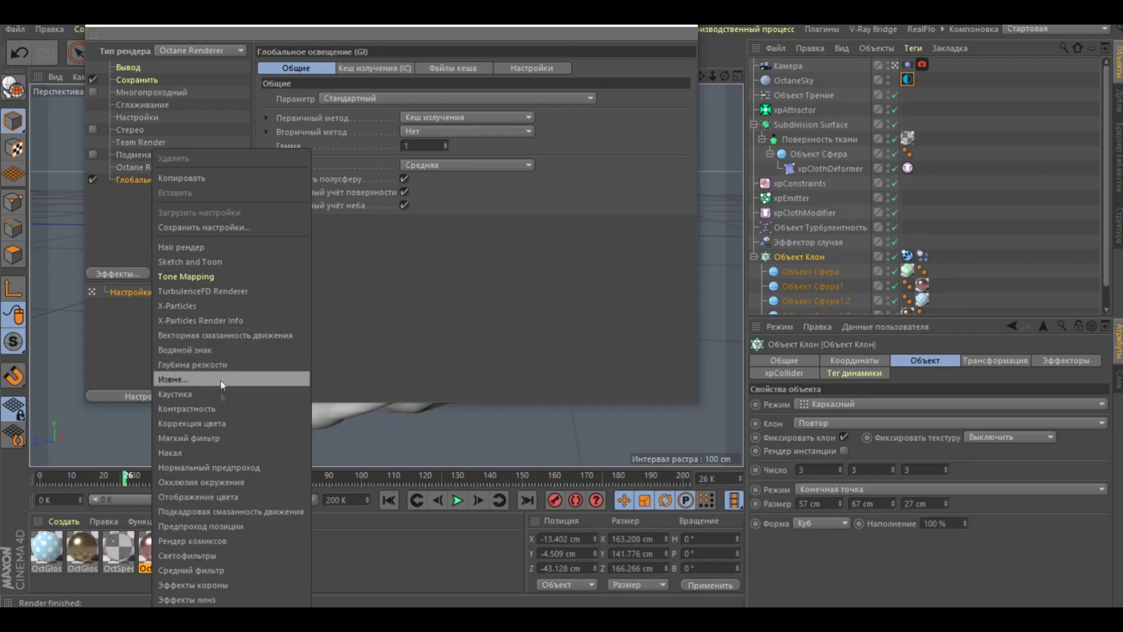
pyautogui.click(219, 482)
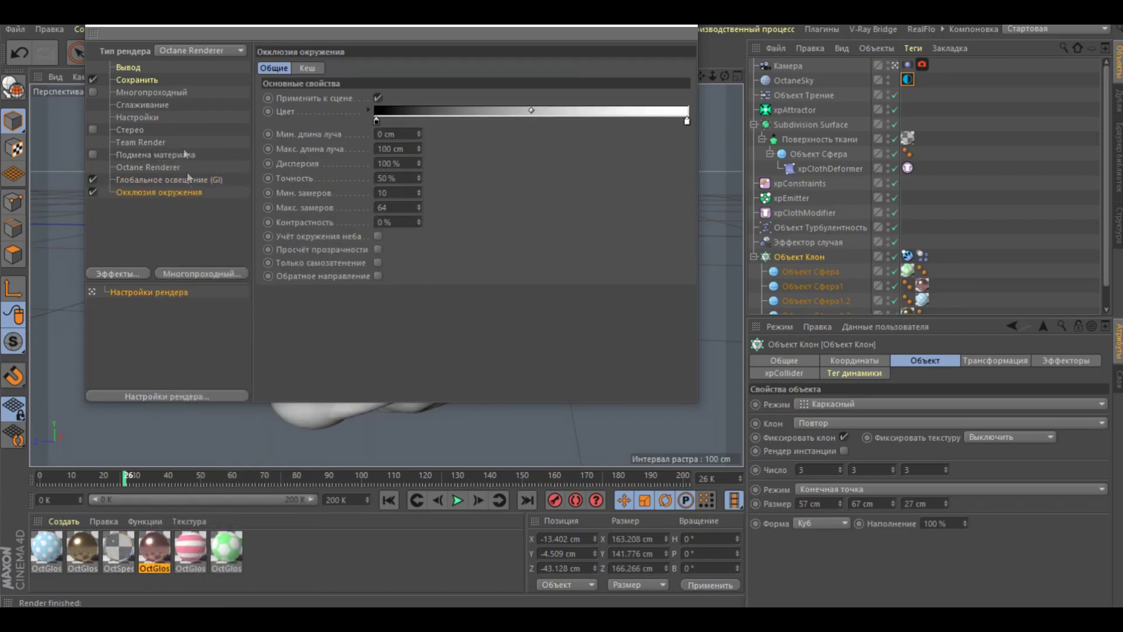
# Step: Save the output as MP4 file Шары66 on the Desktop and close Render Settings
pyautogui.click(132, 68)
pyautogui.click(131, 78)
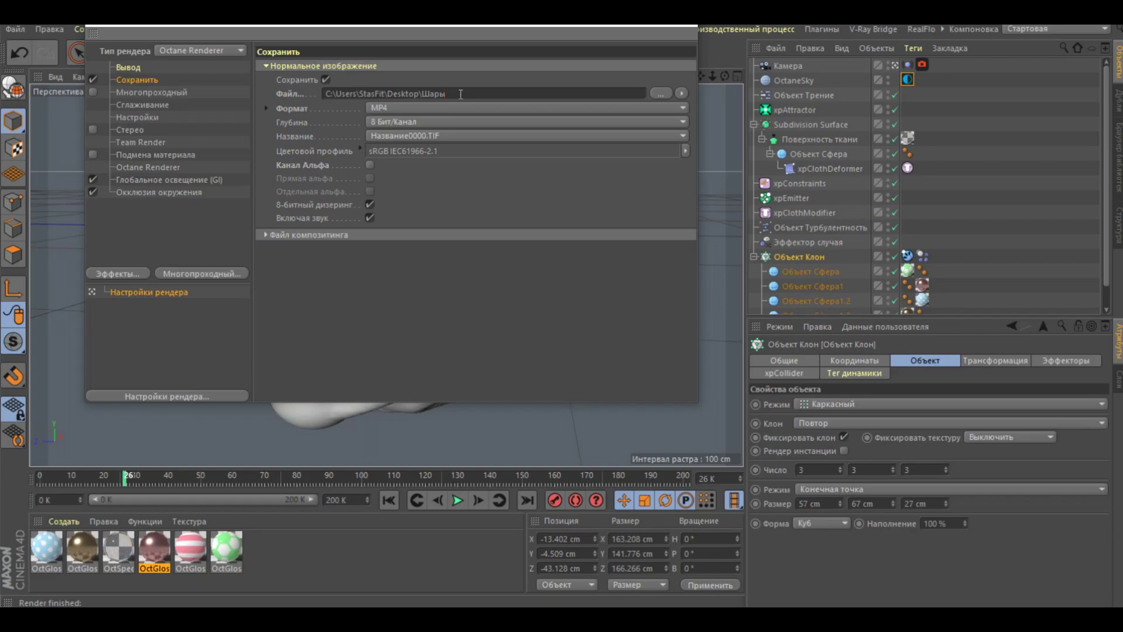
pyautogui.write('66')
pyautogui.click(94, 33)
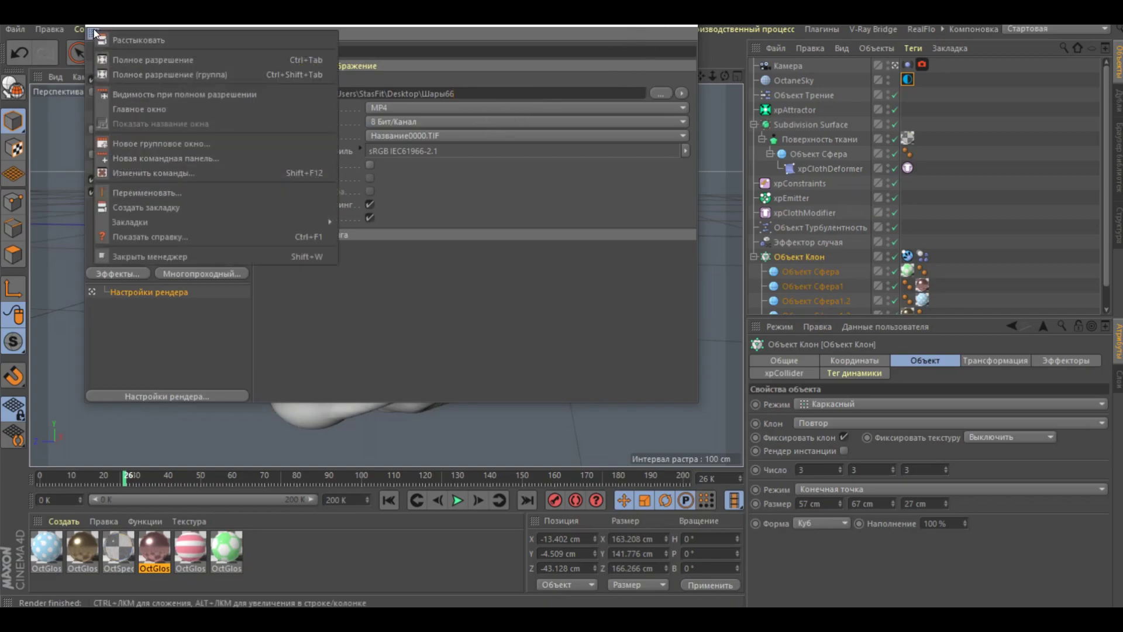
pyautogui.click(152, 256)
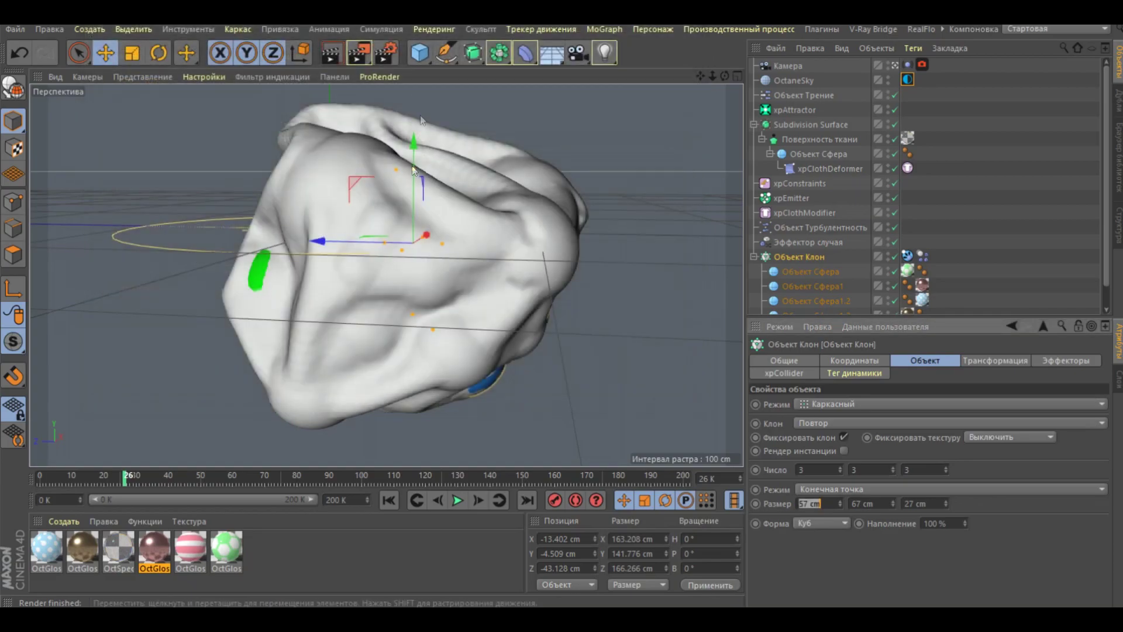
# Step: Render the 1280×720 animation to the Picture Viewer
pyautogui.click(359, 52)
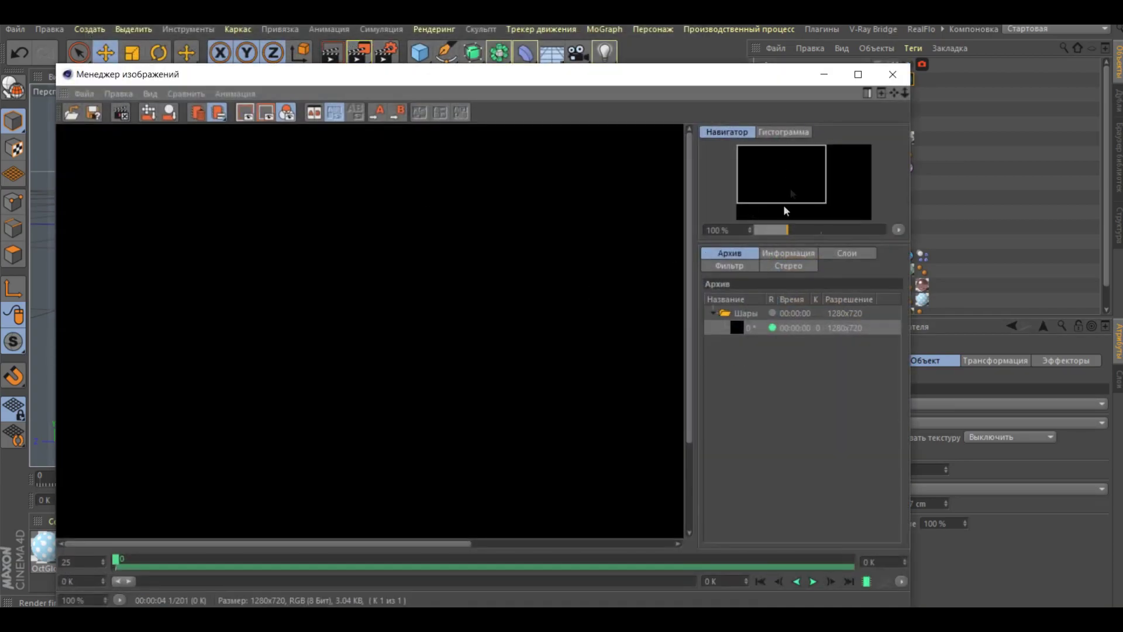